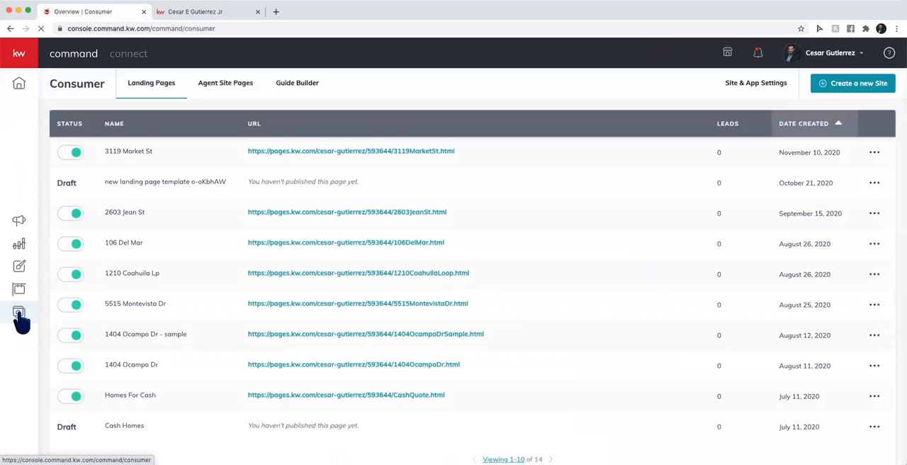
Delete the live "new agent site" page and the Calc page, both dated November 24, 2020, from the agent site pages
{"action": "left_click", "coordinate": [236, 96]}
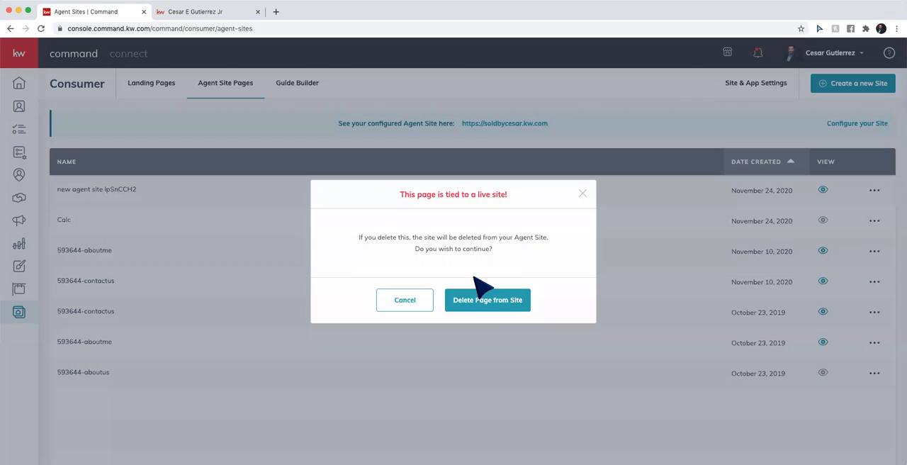
{"action": "left_click", "coordinate": [489, 300]}
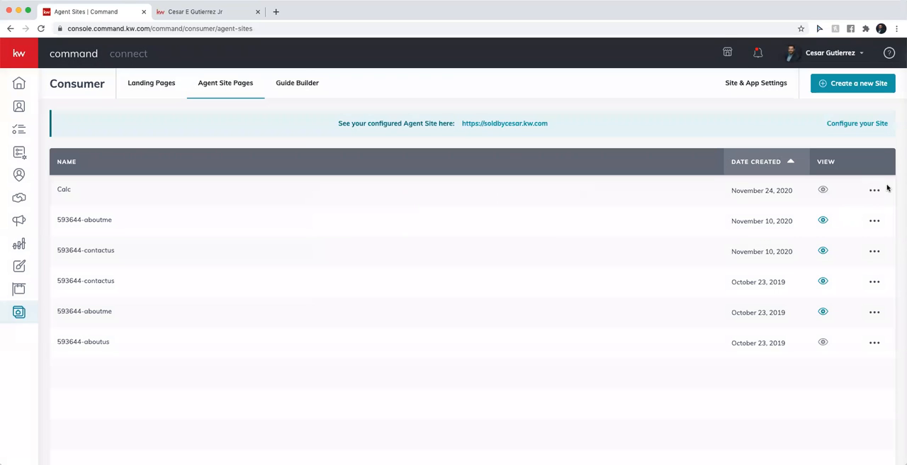
{"action": "left_click", "coordinate": [877, 191]}
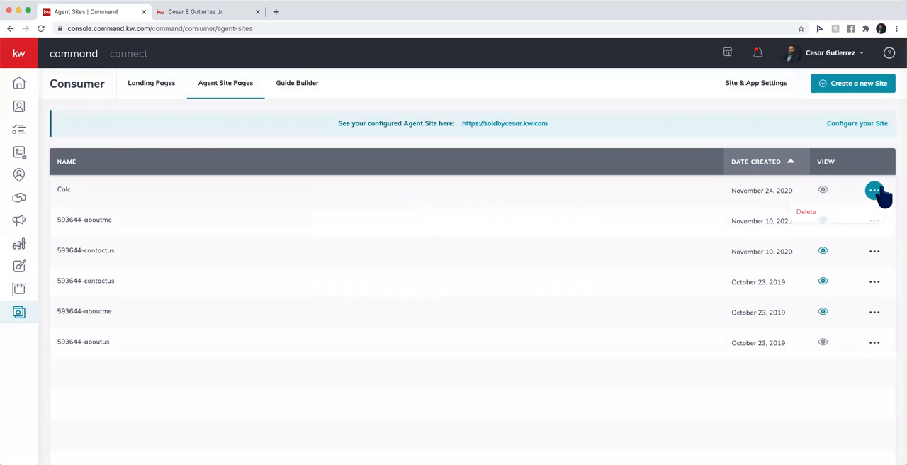
{"action": "left_click", "coordinate": [814, 209]}
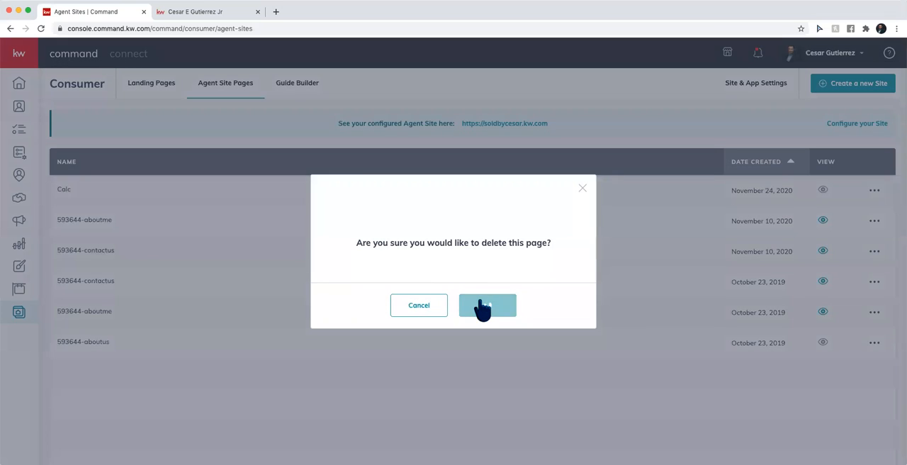
{"action": "left_click", "coordinate": [479, 306]}
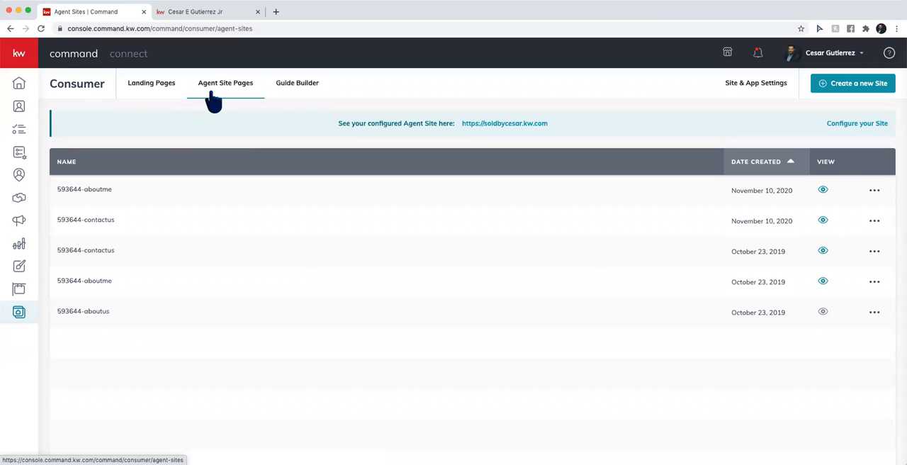
Create a new page that is displayed on the agent site
{"action": "left_click", "coordinate": [848, 96]}
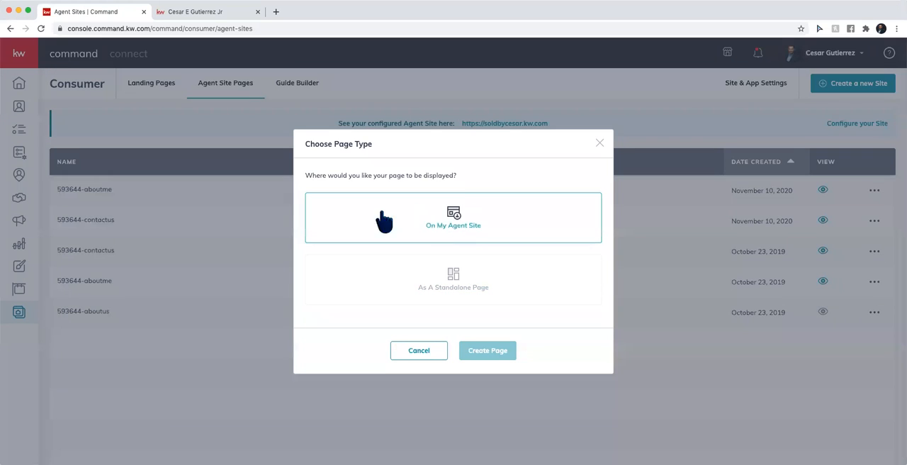
{"action": "left_click", "coordinate": [497, 225]}
{"action": "left_click", "coordinate": [496, 358]}
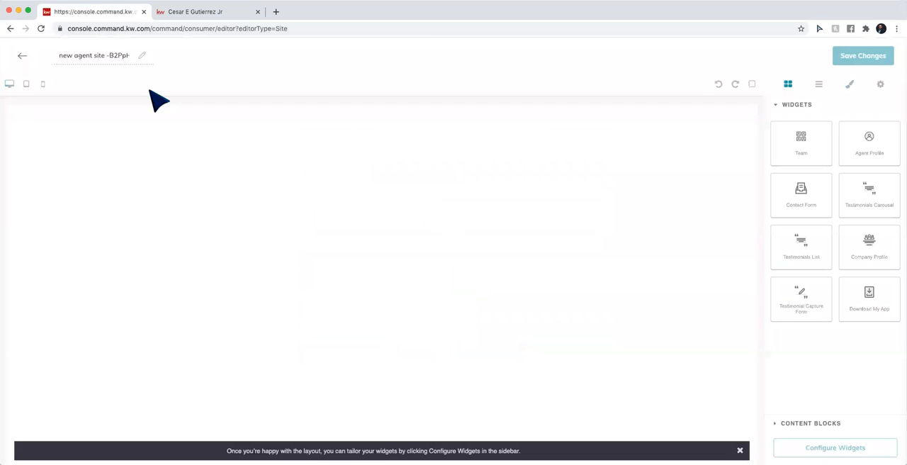
Name the page Mortgage Calculator and add a text content block to its empty canvas
{"action": "left_click", "coordinate": [106, 55]}
{"action": "type", "text": "Mortgage Calculator"}
{"action": "left_click", "coordinate": [809, 425]}
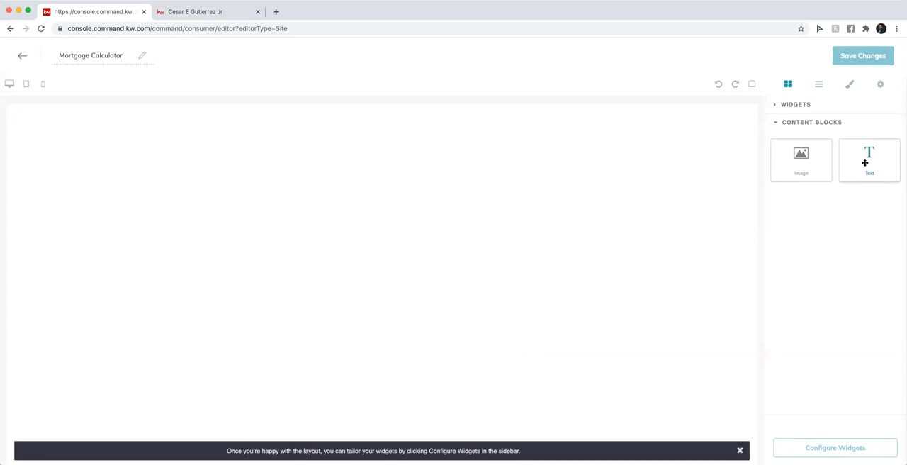
{"action": "left_click_drag", "start_coordinate": [878, 170], "coordinate": [627, 165]}
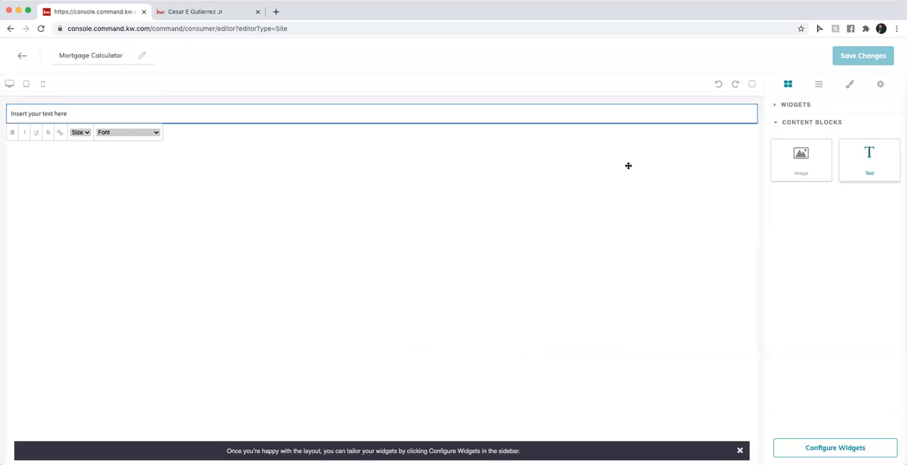
Open mortgagecalculator.org in the browser tab that shows the existing agent site's calculator
{"action": "left_click", "coordinate": [227, 13]}
{"action": "left_click", "coordinate": [203, 28]}
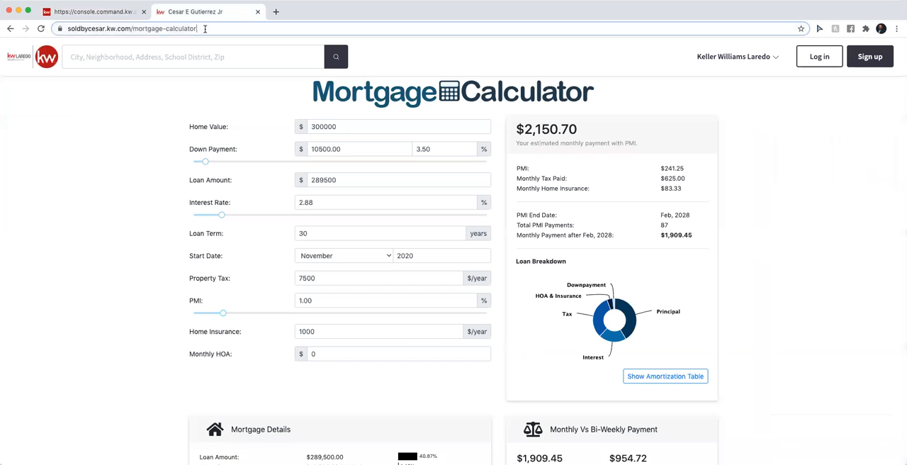
{"action": "type", "text": "mo"}
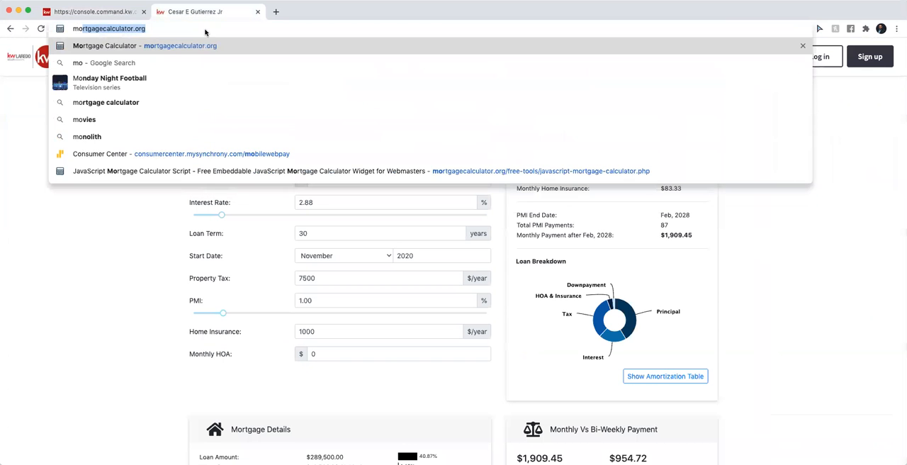
{"action": "type", "text": "rtga"}
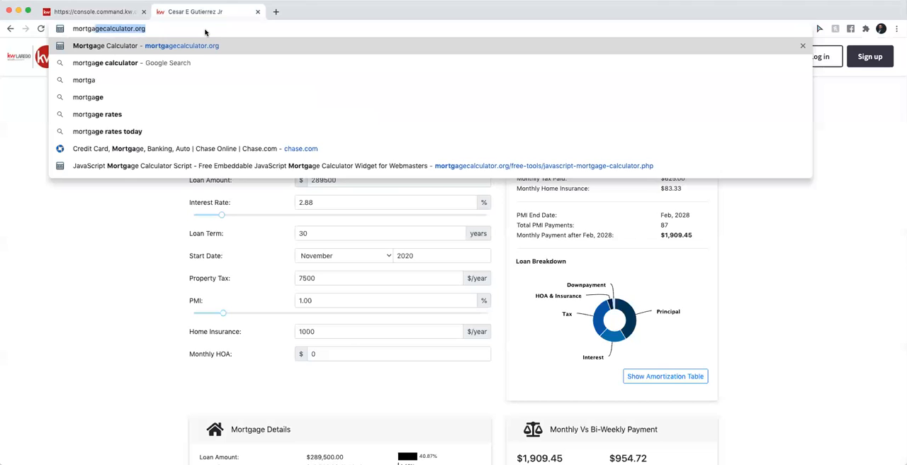
{"action": "type", "text": "gecal"}
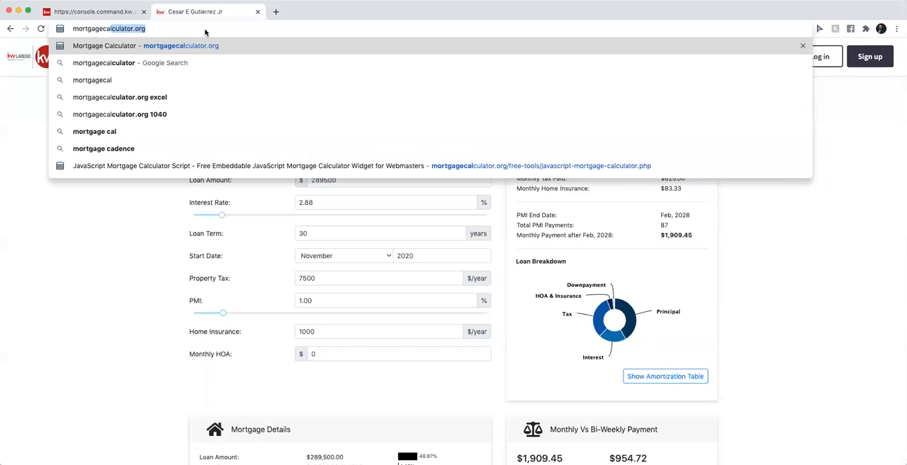
{"action": "type", "text": "culator.or"}
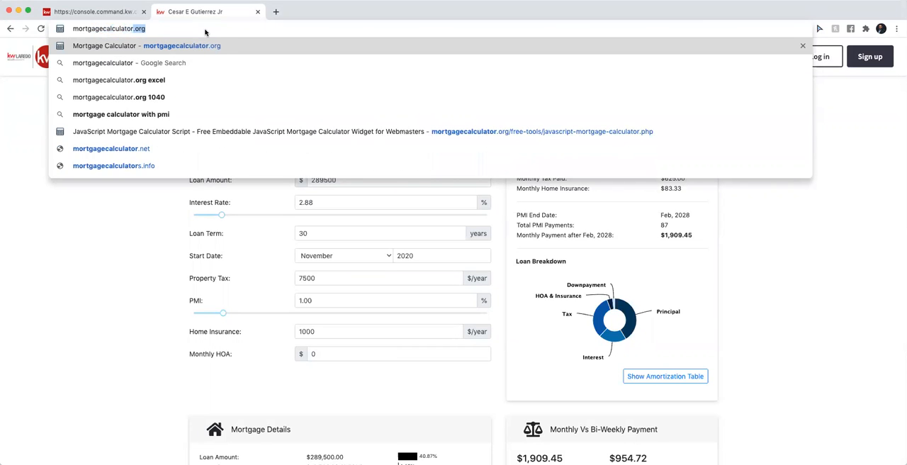
{"action": "type", "text": "g"}
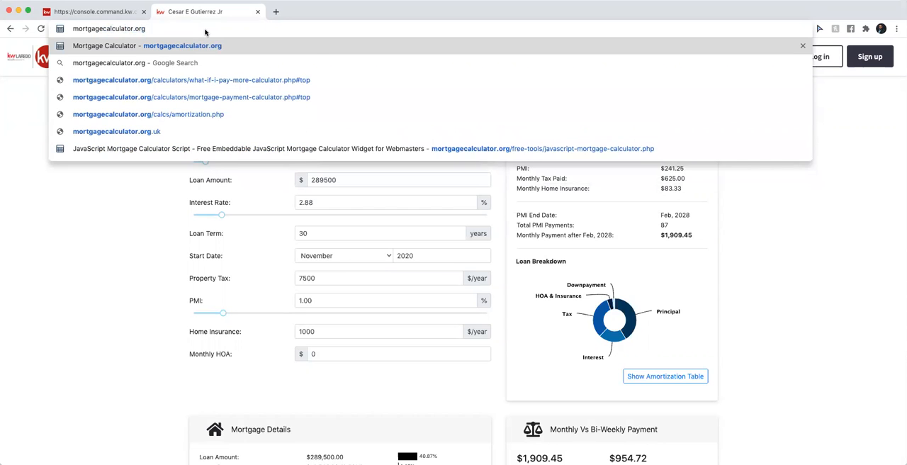
{"action": "key", "text": "Return"}
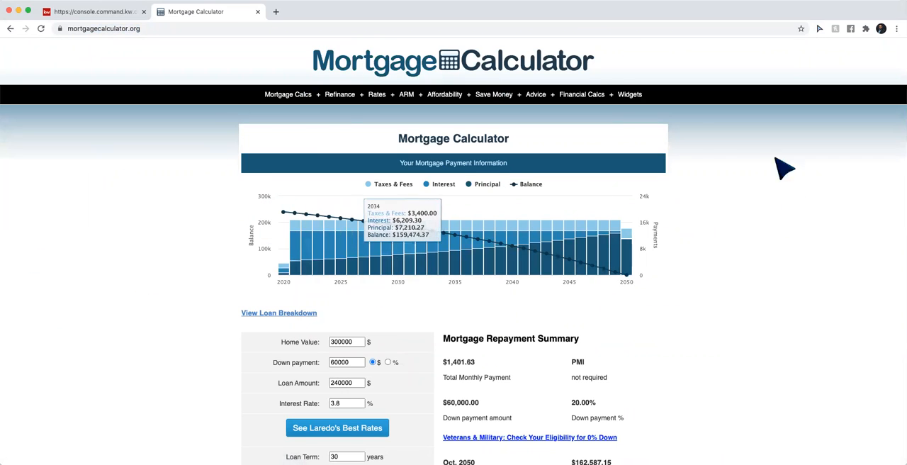
Open the free JavaScript mortgage calculator widget page and copy its embed source code to the clipboard
{"action": "mouse_move", "coordinate": [629, 99]}
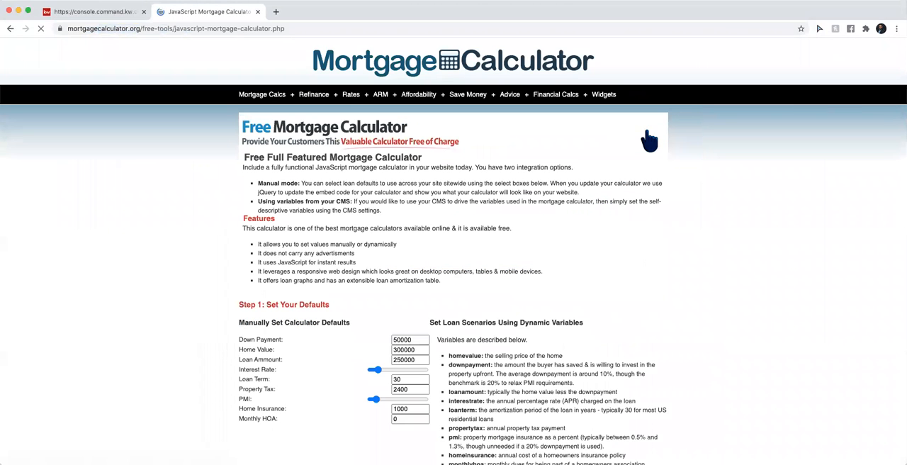
{"action": "scroll", "coordinate": [186, 331], "scroll_direction": "down", "scroll_amount": 1}
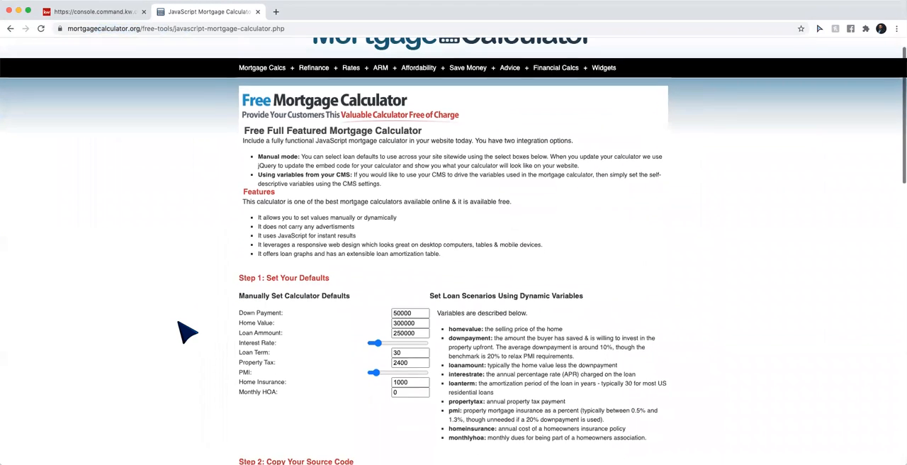
{"action": "scroll", "coordinate": [186, 331], "scroll_direction": "down", "scroll_amount": 3}
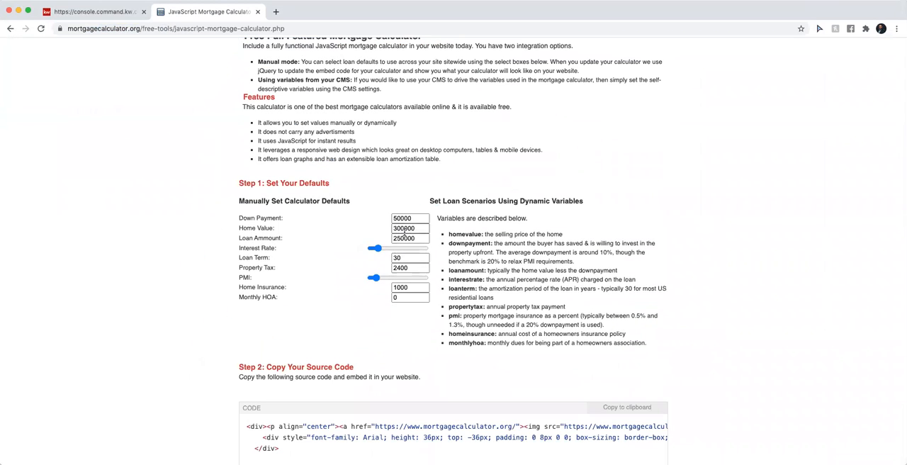
{"action": "scroll", "coordinate": [414, 259], "scroll_direction": "down", "scroll_amount": 3}
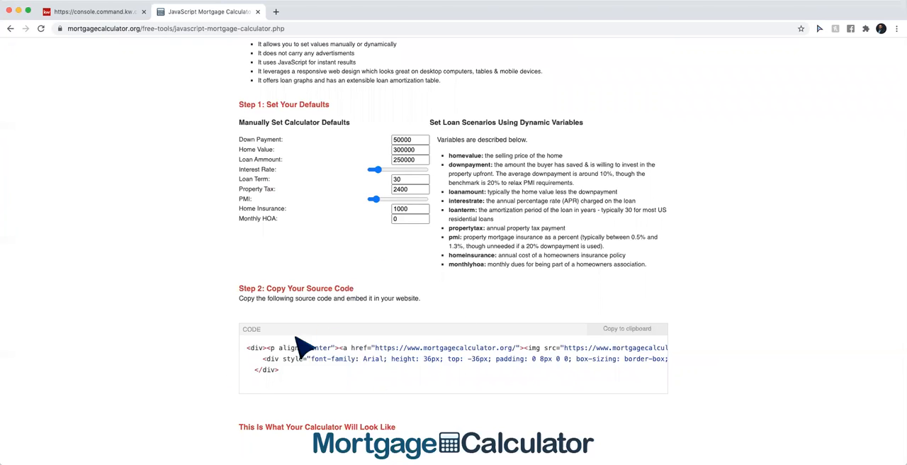
{"action": "scroll", "coordinate": [393, 389], "scroll_direction": "down", "scroll_amount": 1}
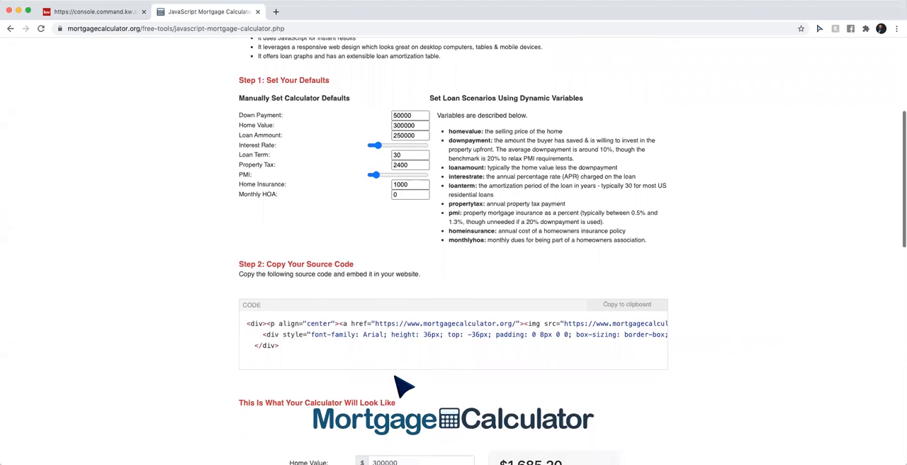
{"action": "left_click", "coordinate": [620, 310]}
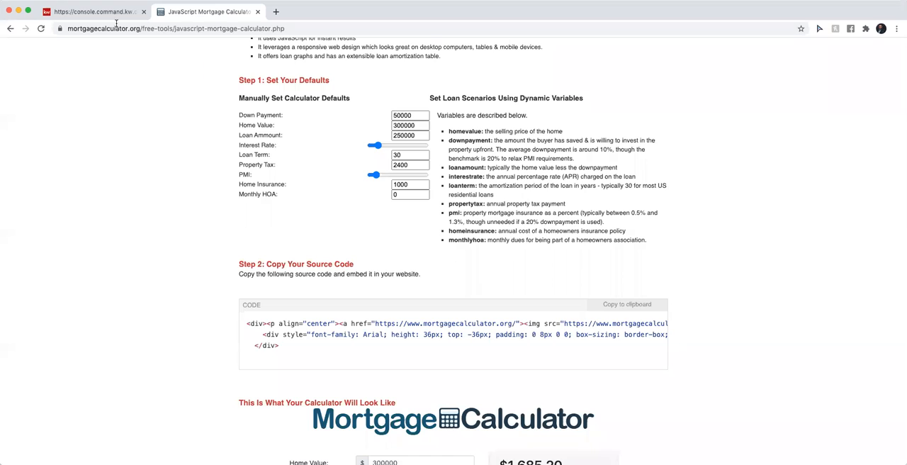
Return to the Mortgage Calculator page editor and replace the text block's placeholder with the copied embed code
{"action": "left_click", "coordinate": [84, 14]}
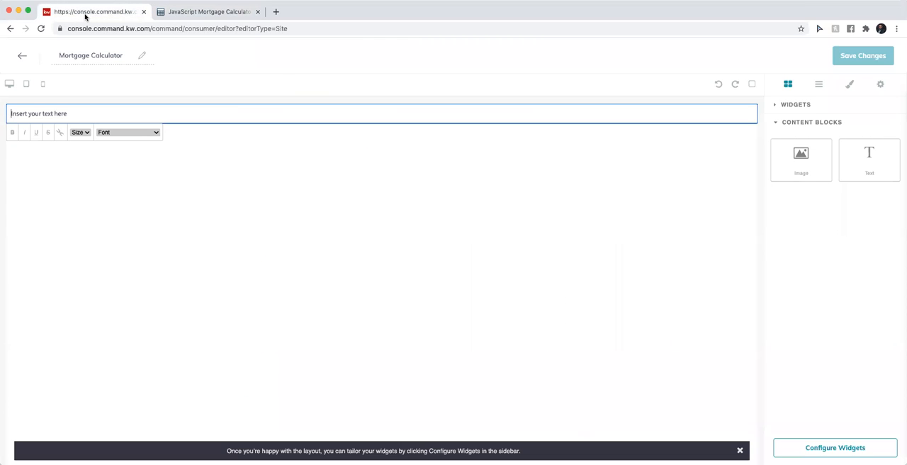
{"action": "left_click", "coordinate": [65, 112]}
{"action": "double_click", "coordinate": [67, 112]}
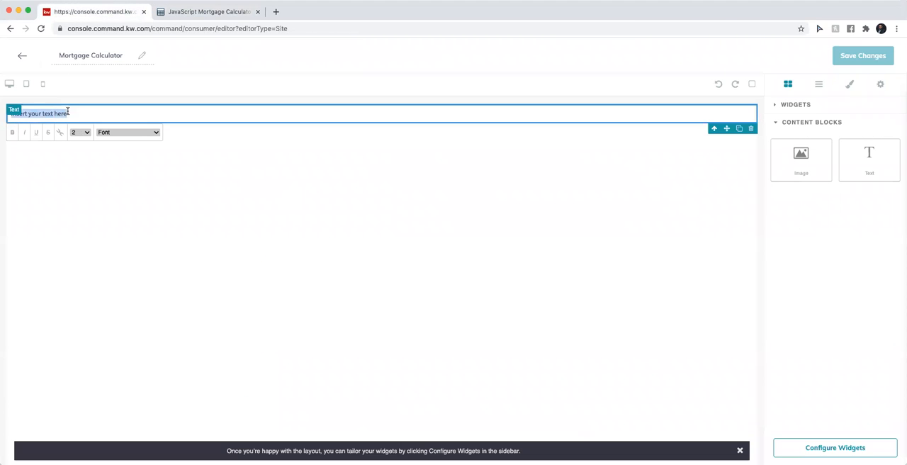
{"action": "key", "text": "BackSpace"}
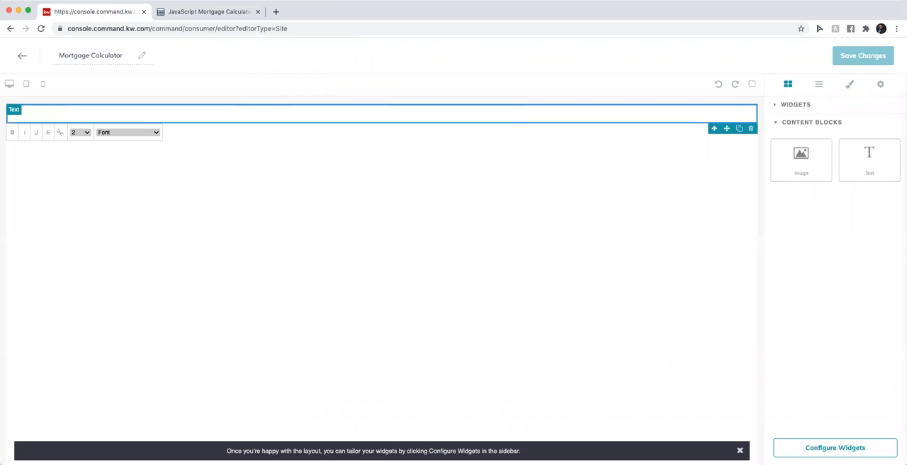
{"action": "key", "text": "super+v"}
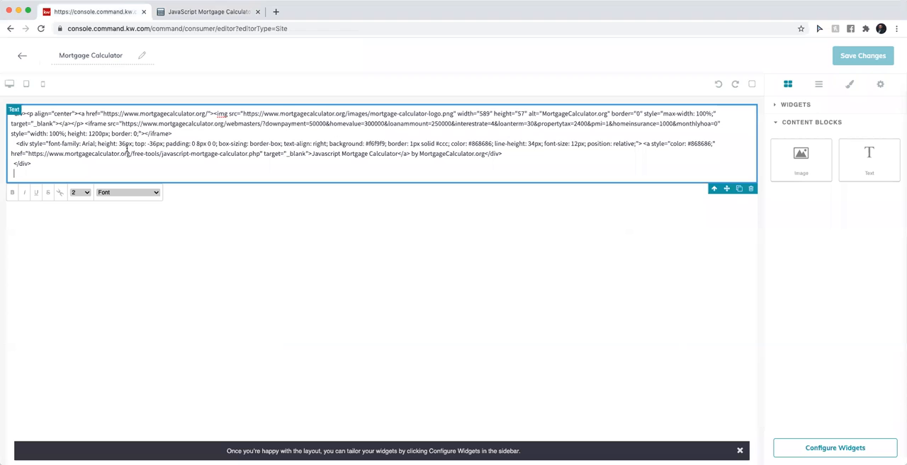
Open the page's widget configuration to render the embed code and look over the calculator
{"action": "left_click", "coordinate": [825, 449]}
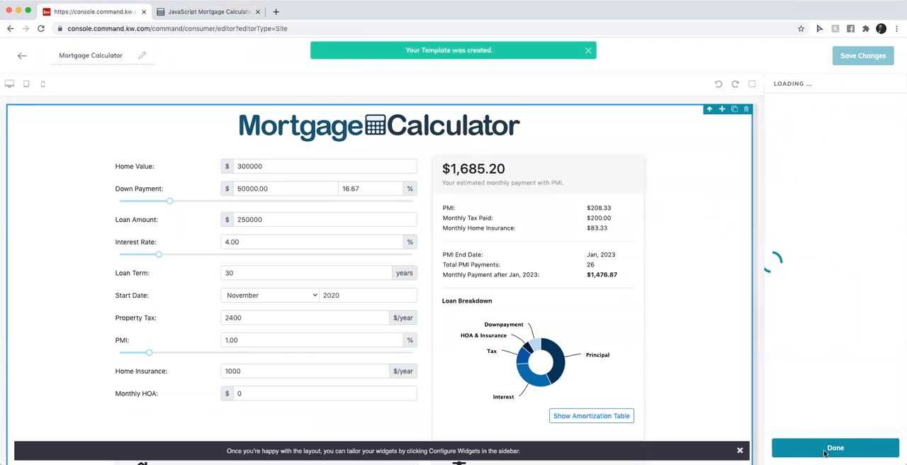
{"action": "scroll", "coordinate": [453, 326], "scroll_direction": "down", "scroll_amount": 3}
{"action": "scroll", "coordinate": [453, 330], "scroll_direction": "down", "scroll_amount": 2}
{"action": "scroll", "coordinate": [453, 330], "scroll_direction": "up", "scroll_amount": 2}
{"action": "scroll", "coordinate": [448, 327], "scroll_direction": "up", "scroll_amount": 4}
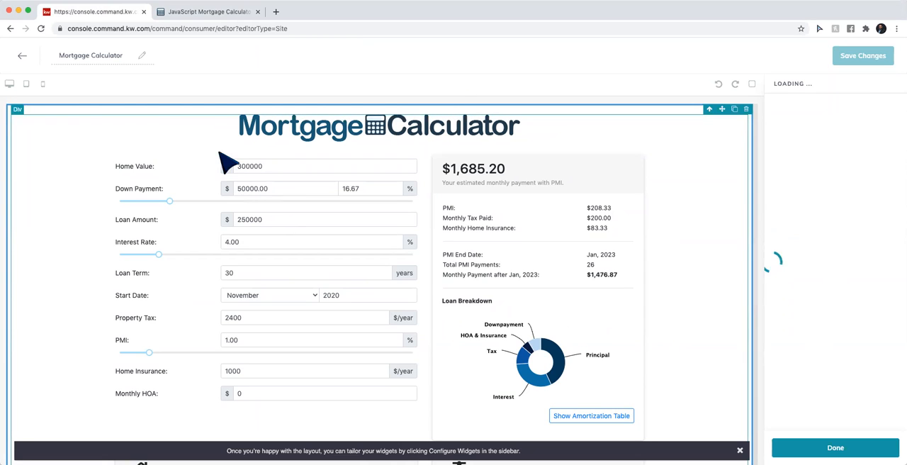
Review the down payment and home value defaults on the calculator widget page, and return to the page editor
{"action": "left_click", "coordinate": [207, 13]}
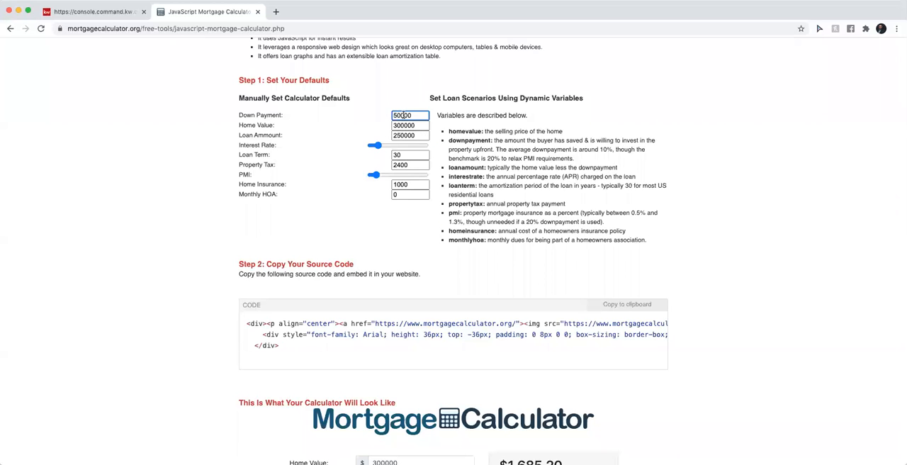
{"action": "left_click", "coordinate": [400, 125]}
{"action": "left_click", "coordinate": [85, 12]}
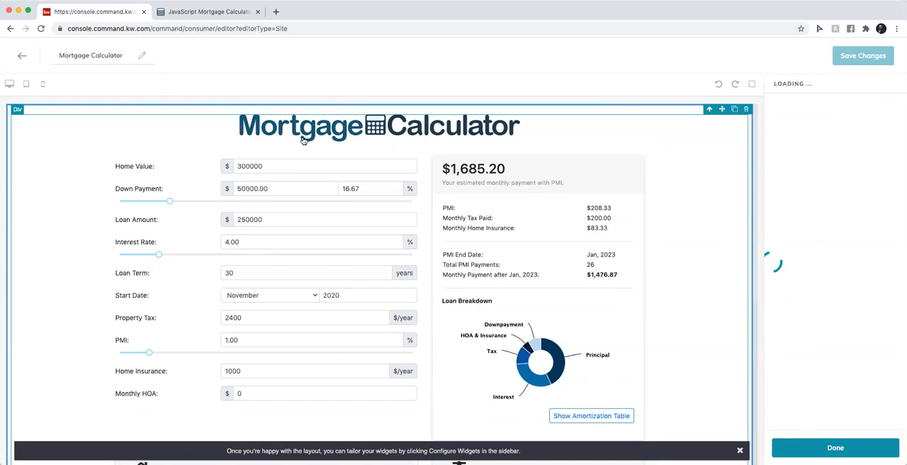
Try to finish the page's widget configuration by closing and reopening it, and look over the available widgets
{"action": "left_click", "coordinate": [814, 448]}
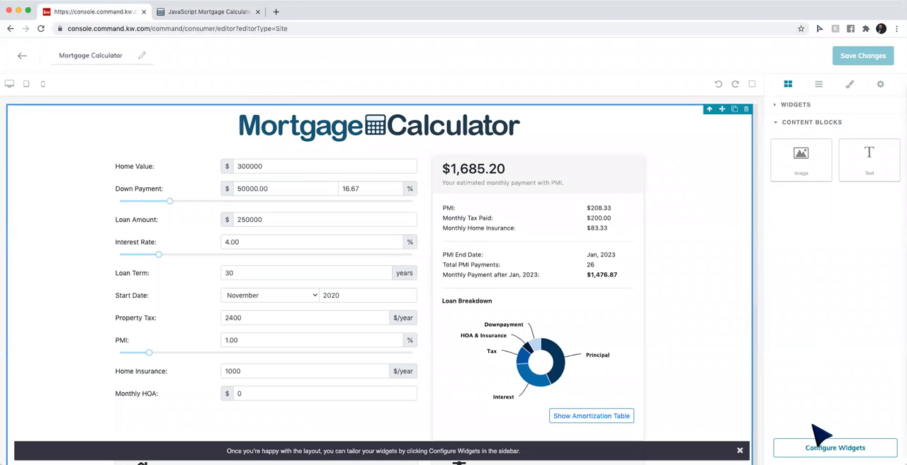
{"action": "left_click", "coordinate": [786, 105]}
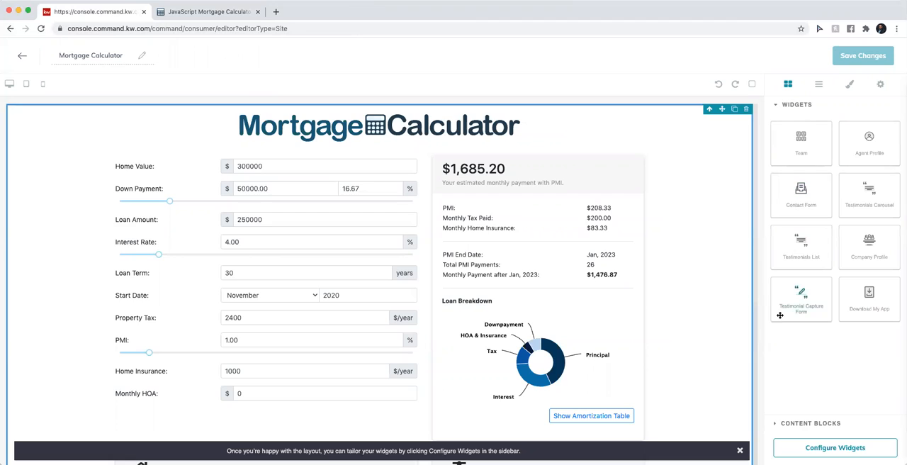
{"action": "scroll", "coordinate": [622, 332], "scroll_direction": "down", "scroll_amount": 5}
{"action": "scroll", "coordinate": [616, 329], "scroll_direction": "up", "scroll_amount": 5}
{"action": "left_click", "coordinate": [818, 447]}
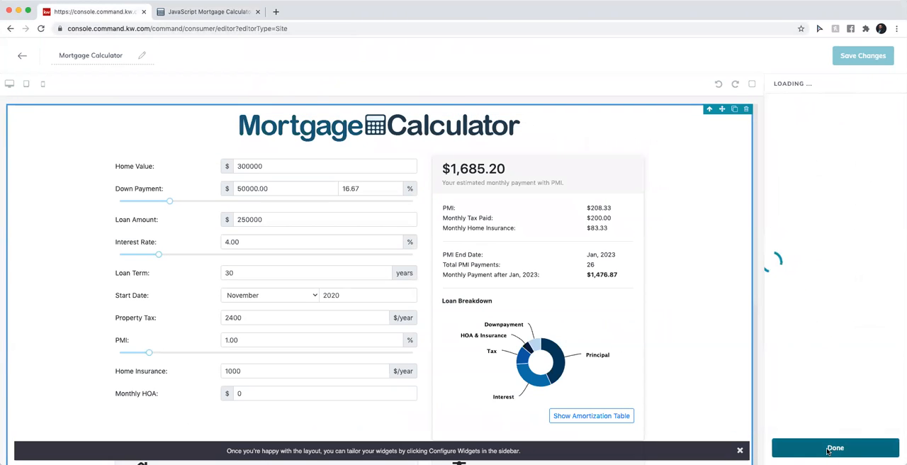
{"action": "left_click", "coordinate": [827, 450]}
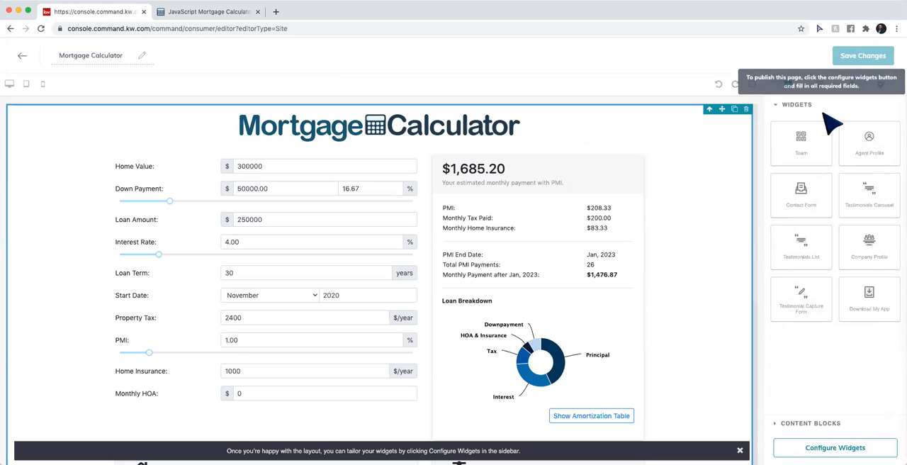
{"action": "left_click", "coordinate": [809, 451]}
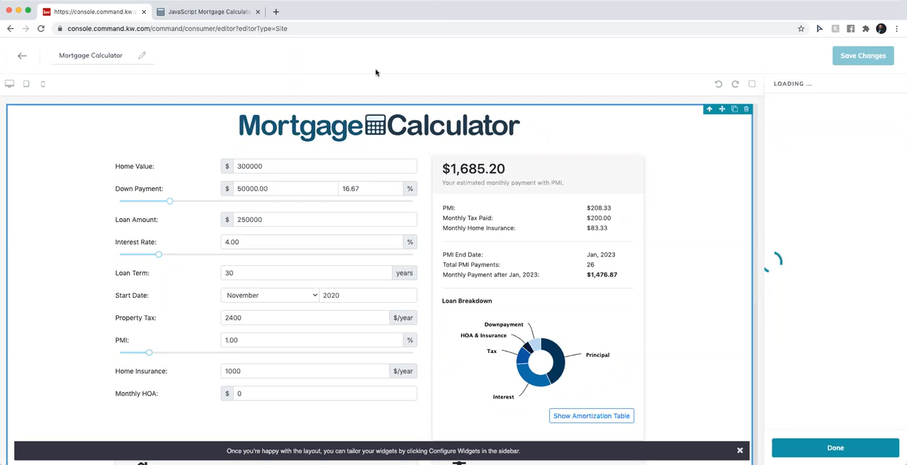
Reload the page editor to start over with a blank page, and look over the mortgagecalculator.org widget page
{"action": "left_click", "coordinate": [40, 28]}
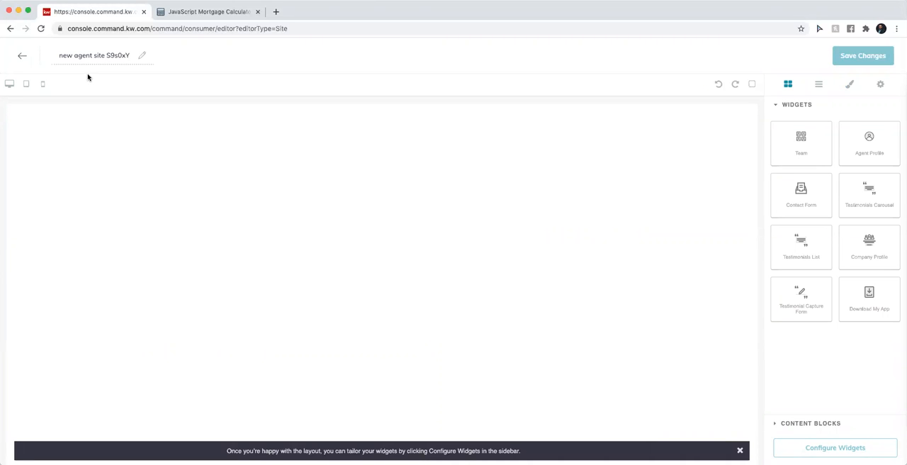
{"action": "left_click", "coordinate": [198, 12]}
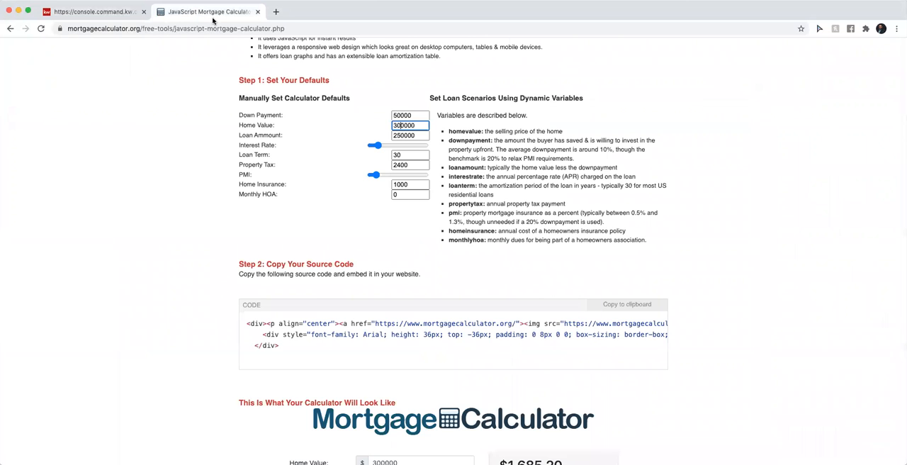
{"action": "scroll", "coordinate": [190, 125], "scroll_direction": "up", "scroll_amount": 4}
{"action": "scroll", "coordinate": [190, 124], "scroll_direction": "down", "scroll_amount": 1}
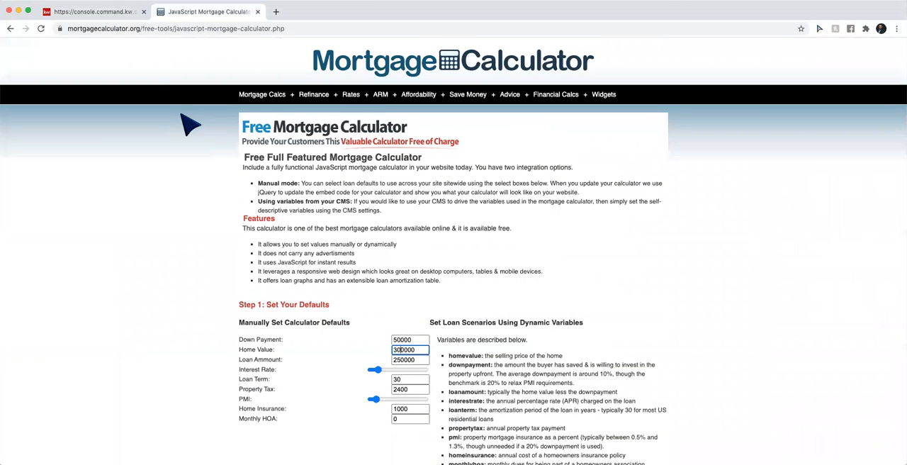
Return to the blank page in the editor, name it Mortgage Calculator, and add a Text content block to it
{"action": "left_click", "coordinate": [79, 12]}
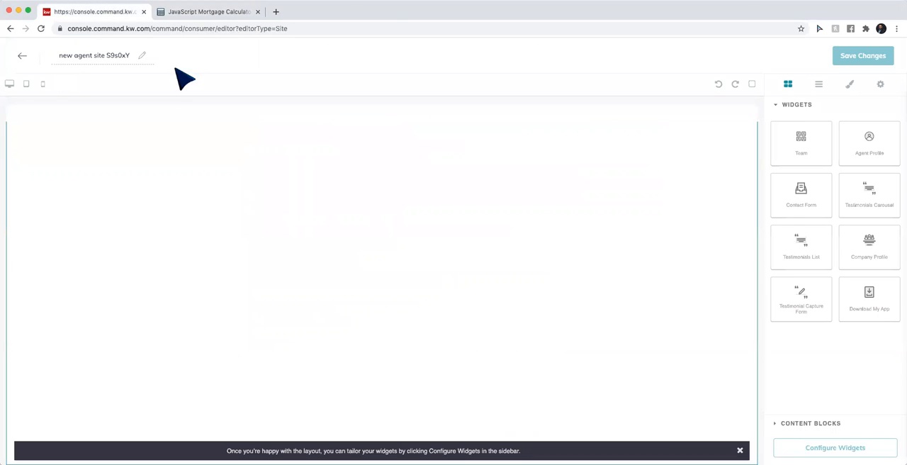
{"action": "triple_click", "coordinate": [106, 55]}
{"action": "type", "text": "Mortgage Calculator"}
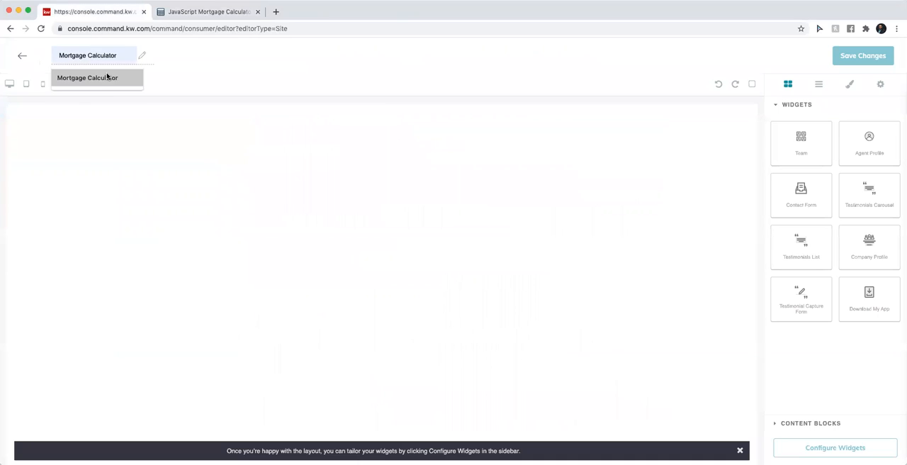
{"action": "left_click", "coordinate": [107, 75]}
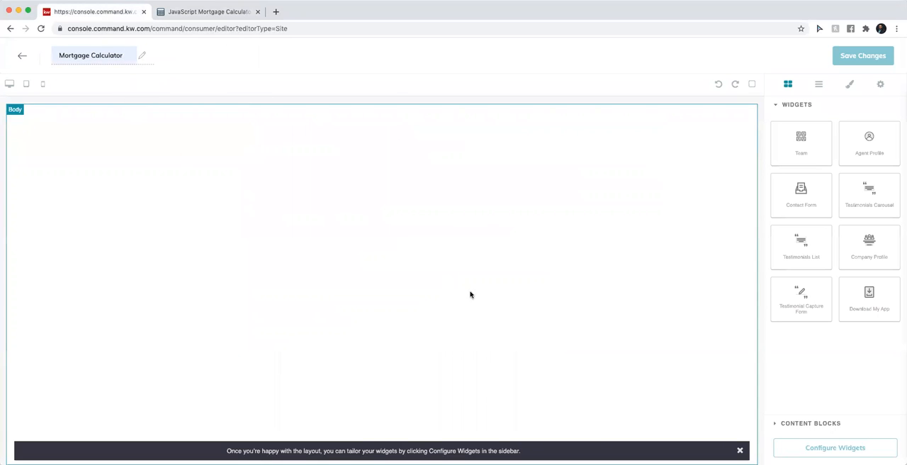
{"action": "left_click", "coordinate": [788, 425]}
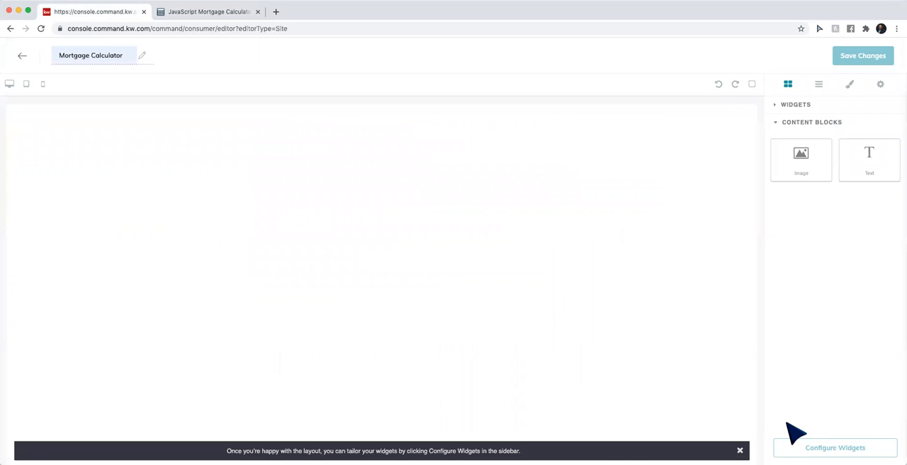
{"action": "left_click_drag", "start_coordinate": [878, 167], "coordinate": [621, 196]}
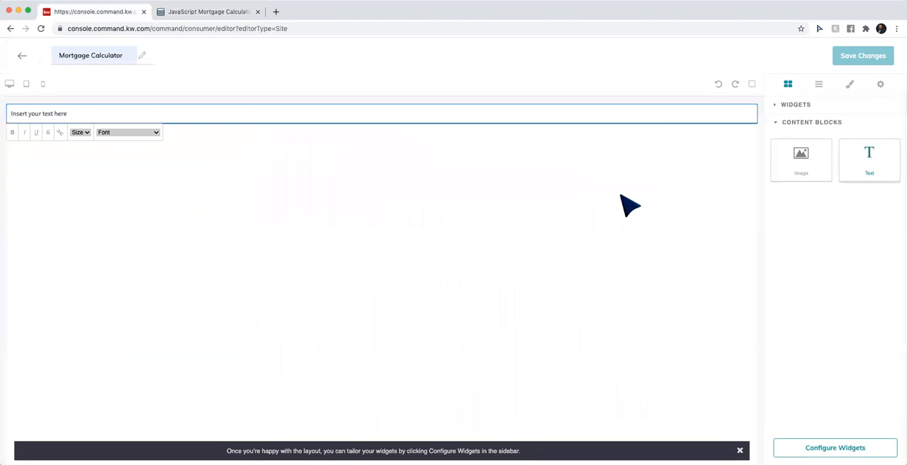
Switch to the calculator website and go to its home page, mortgagecalculator.org
{"action": "left_click", "coordinate": [183, 12]}
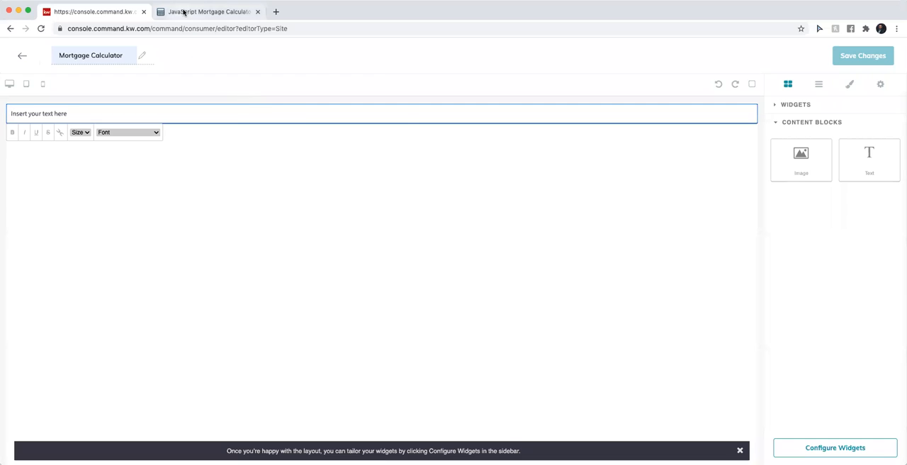
{"action": "left_click", "coordinate": [157, 28]}
{"action": "left_click", "coordinate": [144, 29]}
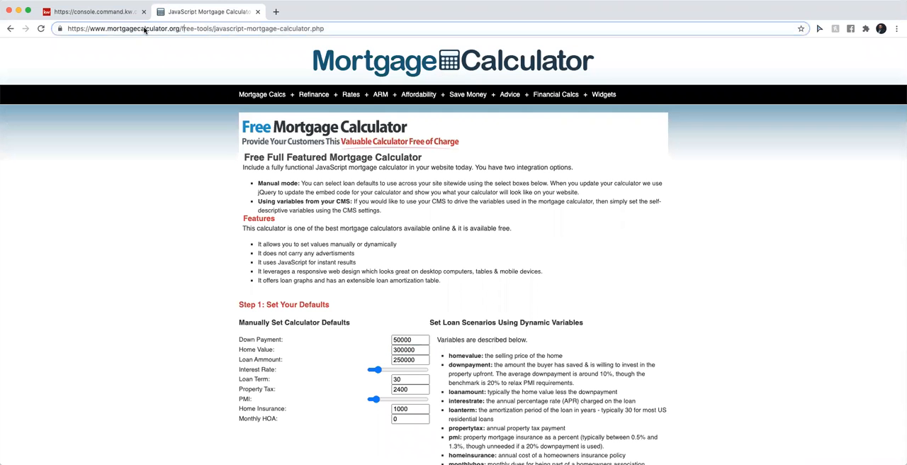
{"action": "left_click_drag", "start_coordinate": [334, 30], "coordinate": [178, 30]}
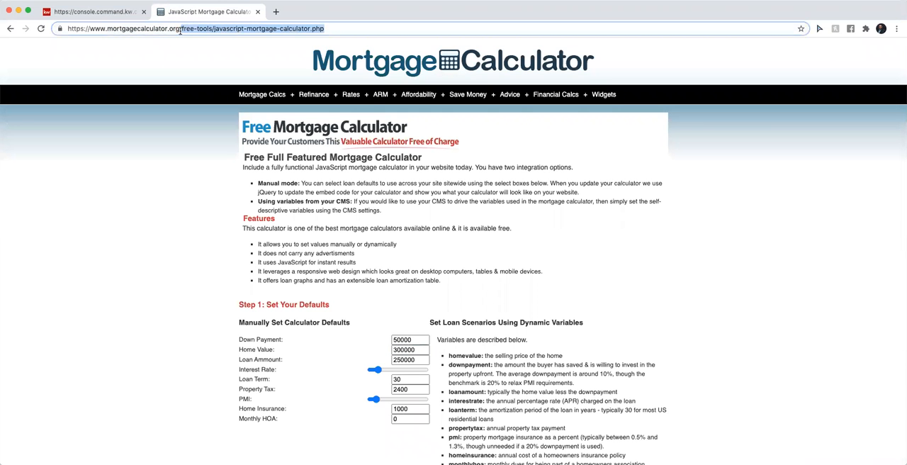
{"action": "key", "text": "BackSpace"}
{"action": "key", "text": "Return"}
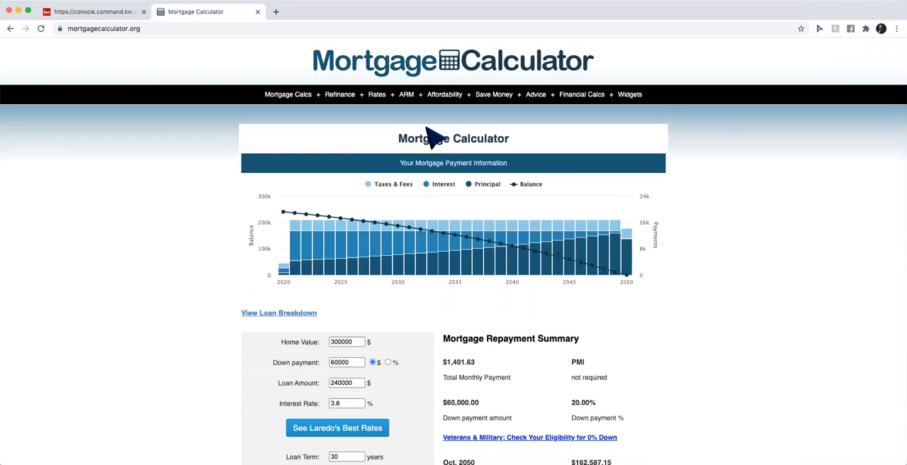
Open the Full Page Calc widget page and copy its embed source code to the clipboard
{"action": "mouse_move", "coordinate": [626, 104]}
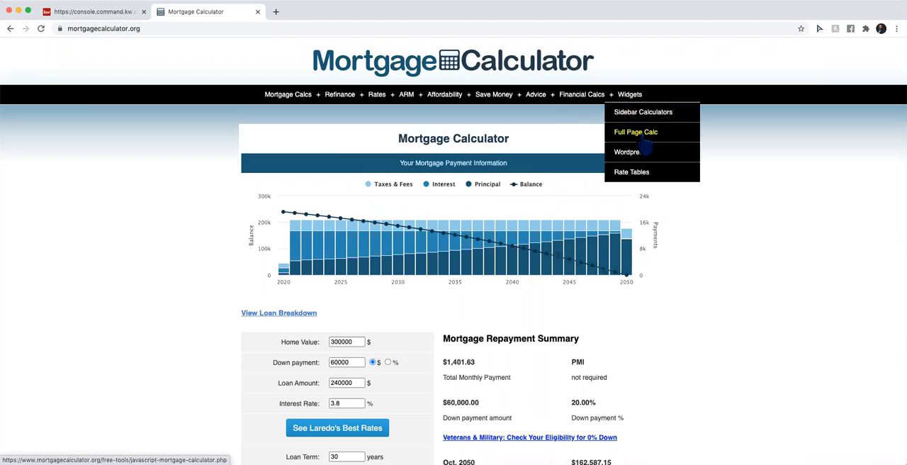
{"action": "left_click", "coordinate": [646, 140]}
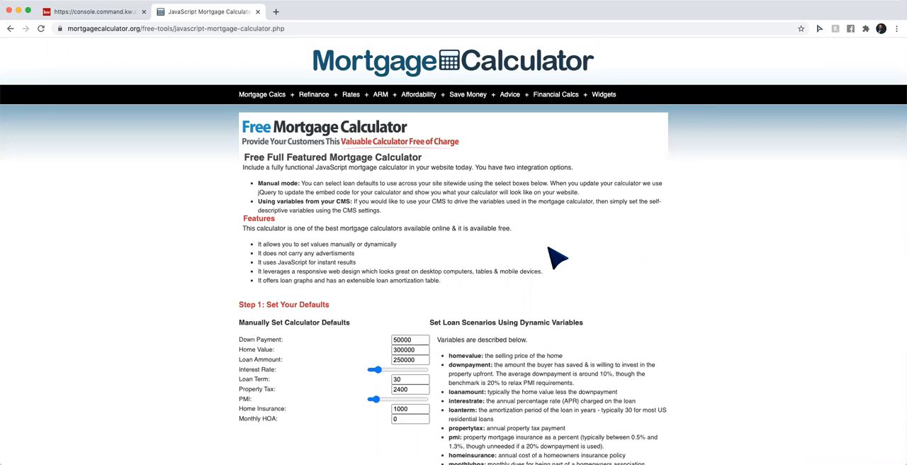
{"action": "scroll", "coordinate": [558, 259], "scroll_direction": "down", "scroll_amount": 5}
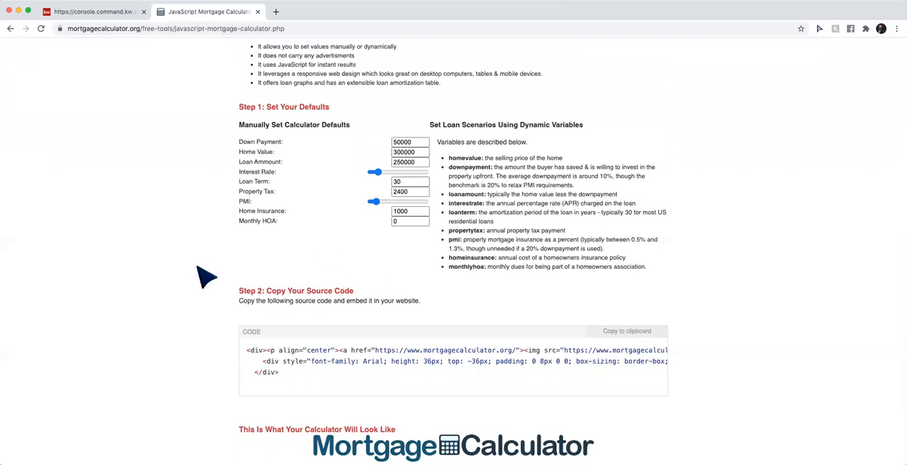
{"action": "left_click", "coordinate": [613, 331]}
Return to the page editor and replace the text block's placeholder with the copied calculator embed code
{"action": "left_click", "coordinate": [78, 15]}
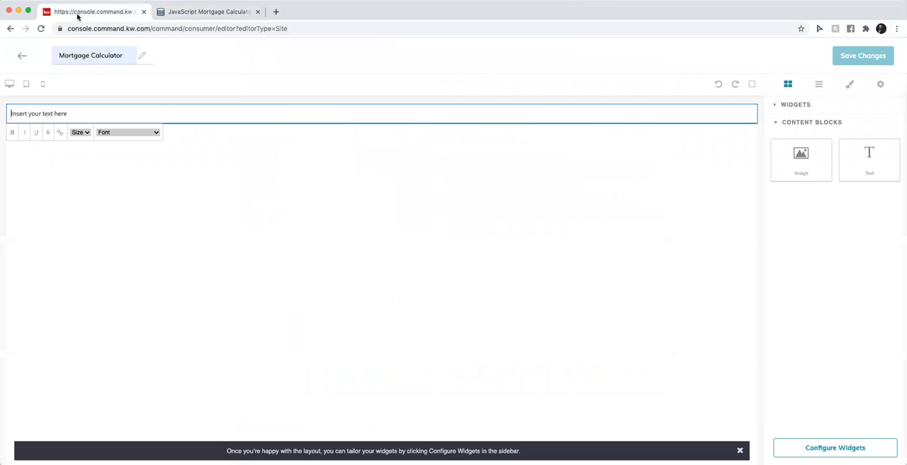
{"action": "triple_click", "coordinate": [68, 115]}
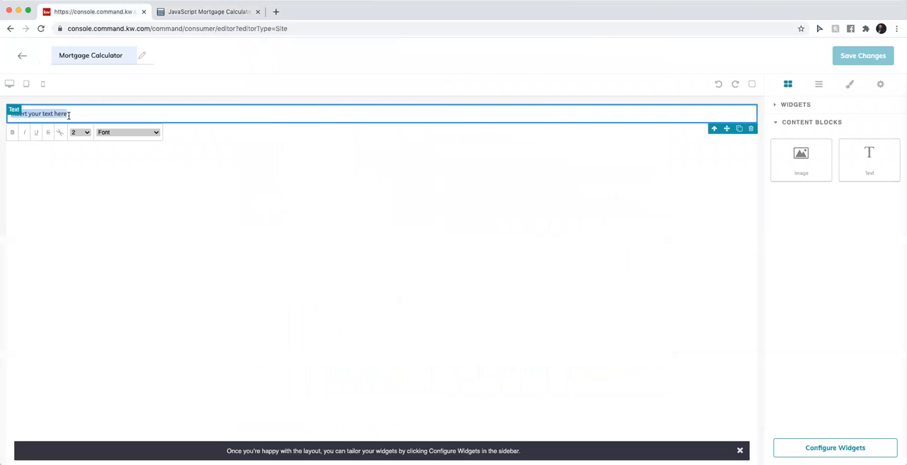
{"action": "key", "text": "BackSpace"}
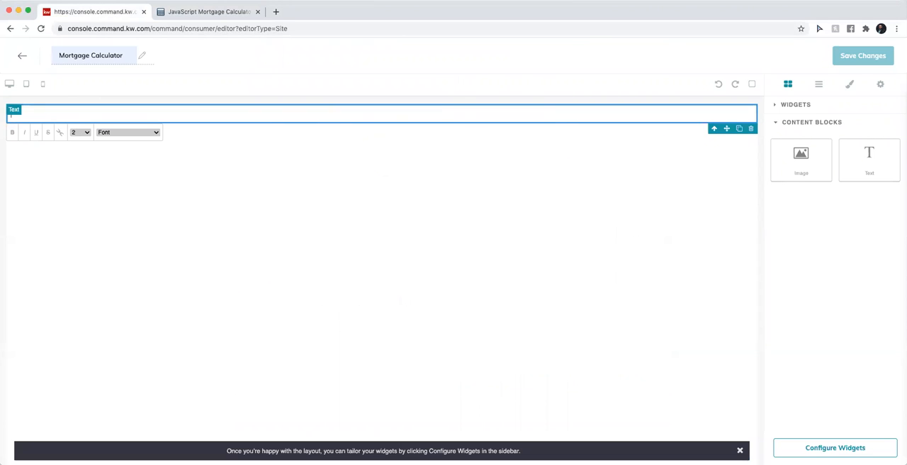
{"action": "key", "text": "super+v"}
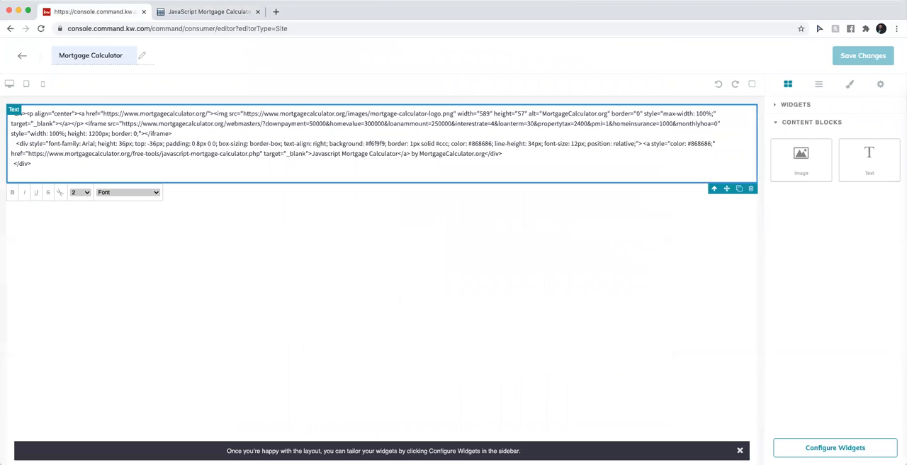
Render the pasted embed code through the page's widget configuration, check the calculator, and close the configuration
{"action": "left_click", "coordinate": [179, 12]}
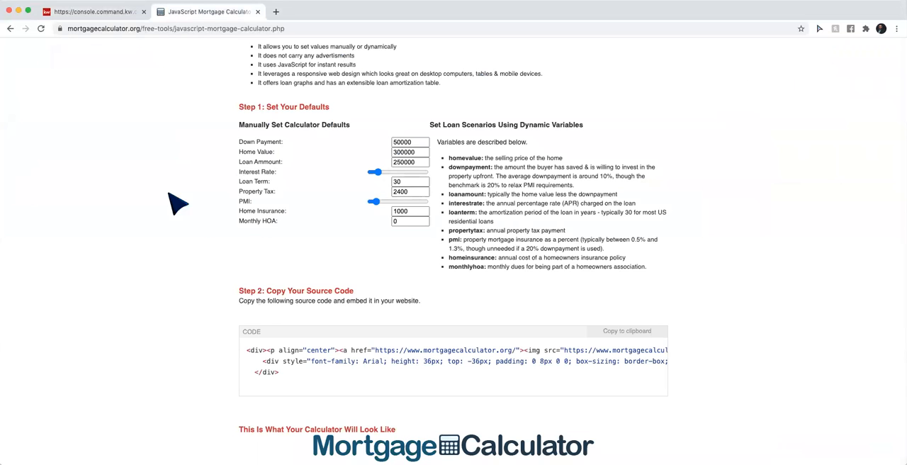
{"action": "left_click", "coordinate": [90, 12]}
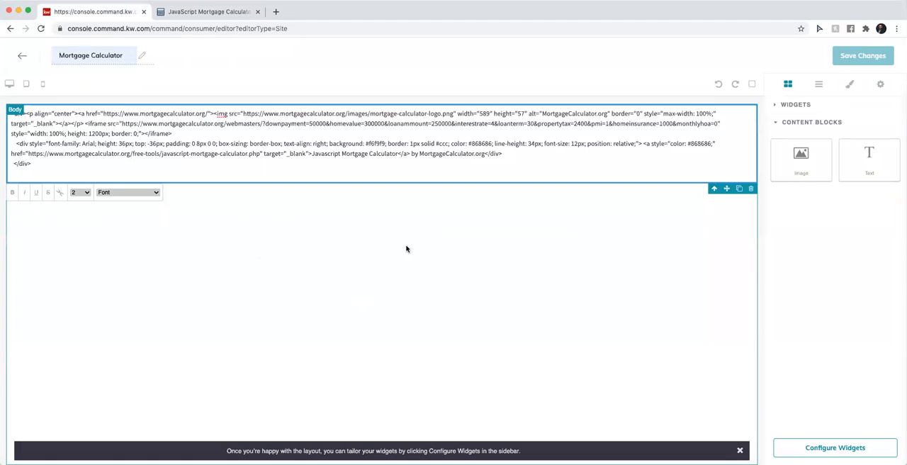
{"action": "left_click", "coordinate": [823, 448]}
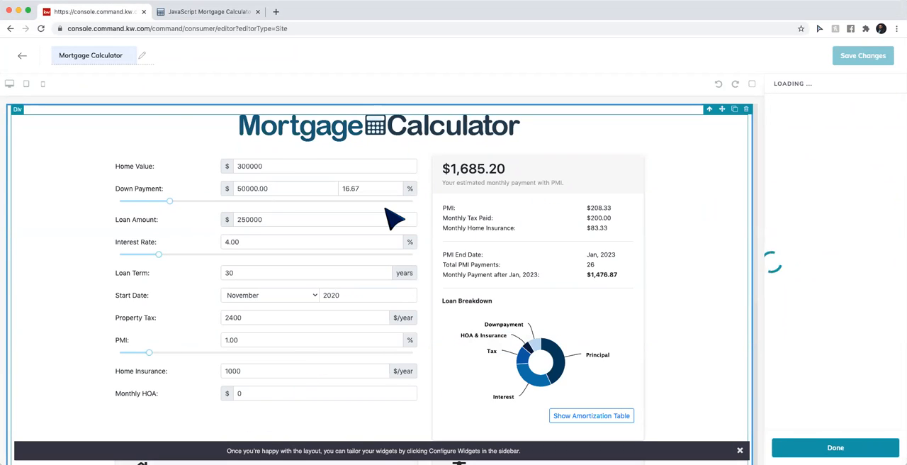
{"action": "scroll", "coordinate": [395, 220], "scroll_direction": "down", "scroll_amount": 5}
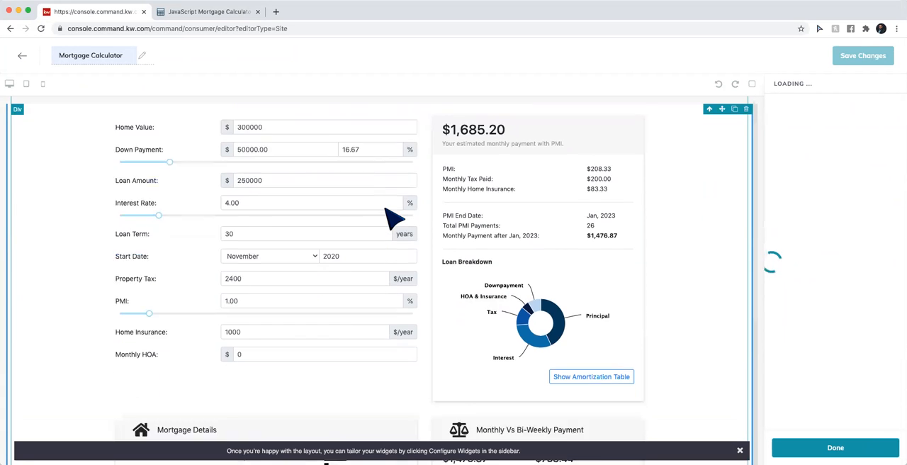
{"action": "scroll", "coordinate": [392, 218], "scroll_direction": "up", "scroll_amount": 6}
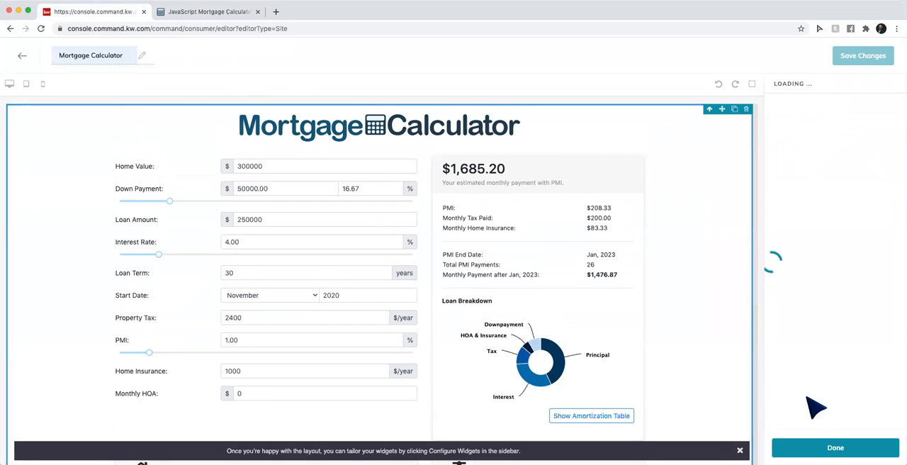
{"action": "left_click", "coordinate": [811, 447]}
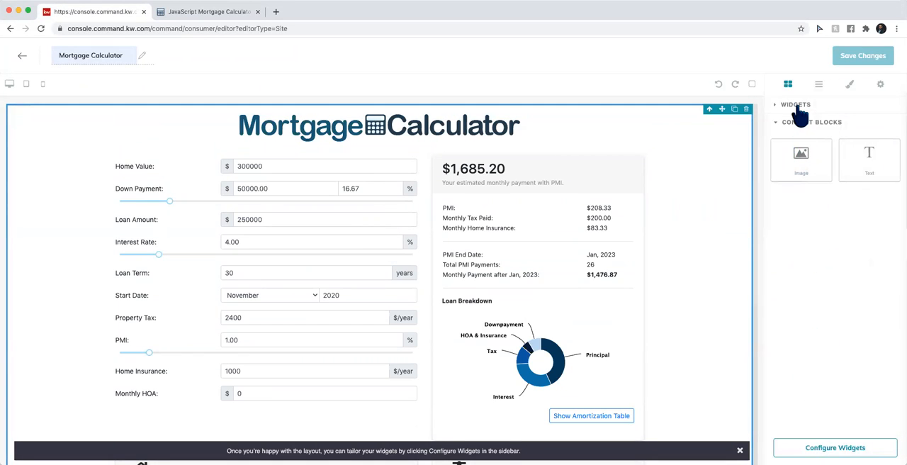
Expand the list of available widgets and look over the embedded calculator down to the page's end
{"action": "left_click", "coordinate": [796, 106]}
{"action": "scroll", "coordinate": [566, 334], "scroll_direction": "down", "scroll_amount": 5}
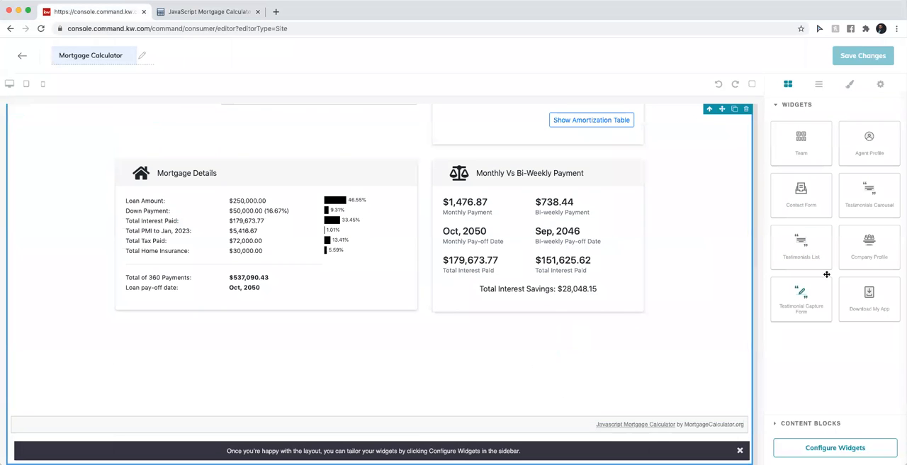
{"action": "scroll", "coordinate": [464, 216], "scroll_direction": "up", "scroll_amount": 5}
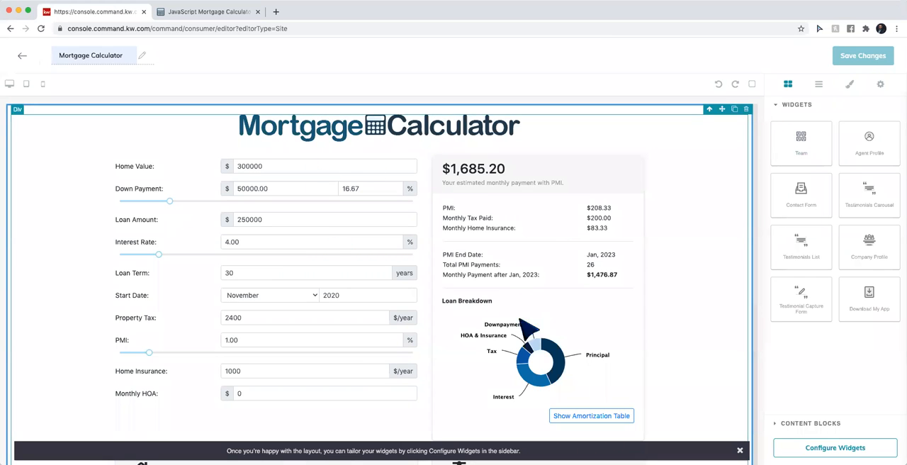
{"action": "scroll", "coordinate": [578, 376], "scroll_direction": "down", "scroll_amount": 3}
{"action": "scroll", "coordinate": [587, 386], "scroll_direction": "down", "scroll_amount": 5}
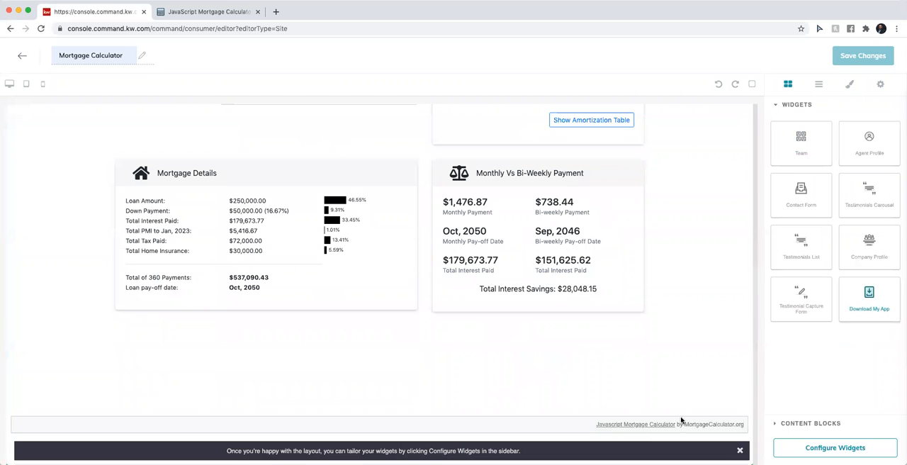
Dismiss the layout hint banner and check the calculator's payment details and footer link
{"action": "left_click", "coordinate": [739, 451]}
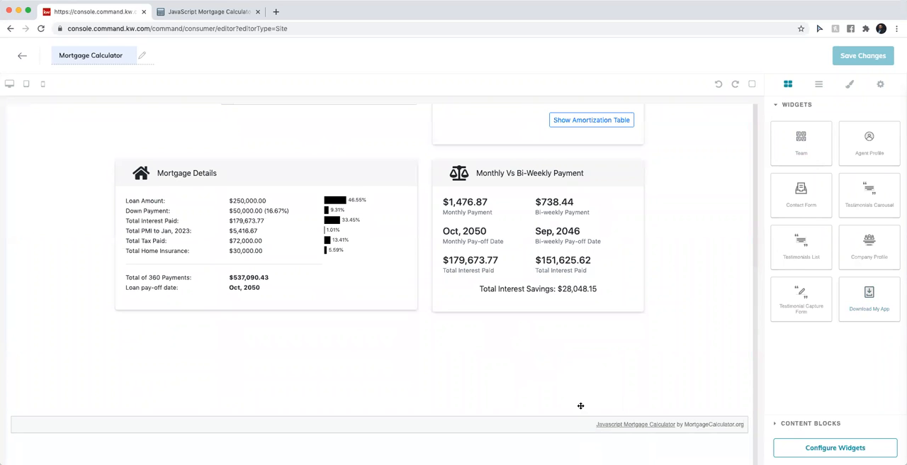
{"action": "scroll", "coordinate": [626, 347], "scroll_direction": "up", "scroll_amount": 5}
{"action": "scroll", "coordinate": [626, 347], "scroll_direction": "down", "scroll_amount": 4}
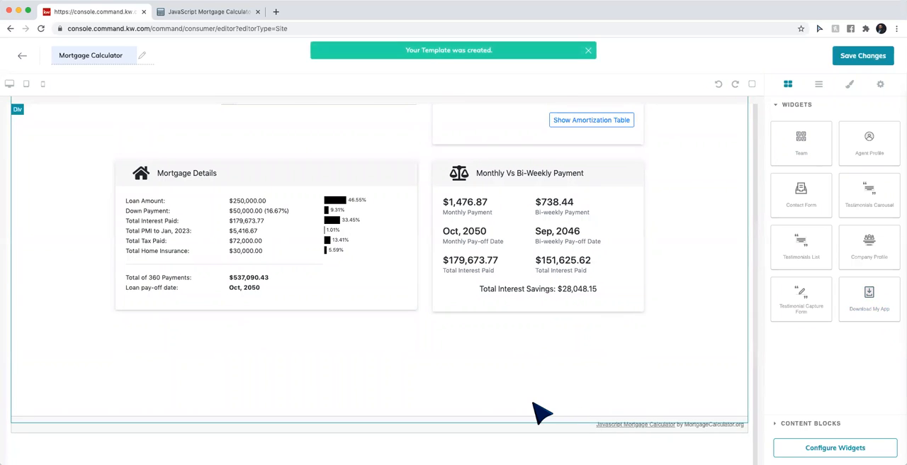
Review the page below the embedded calculator through the Download the KW App section, and return to the calculator
{"action": "scroll", "coordinate": [532, 403], "scroll_direction": "down", "scroll_amount": 3}
{"action": "scroll", "coordinate": [533, 403], "scroll_direction": "down", "scroll_amount": 1}
{"action": "scroll", "coordinate": [407, 264], "scroll_direction": "up", "scroll_amount": 3}
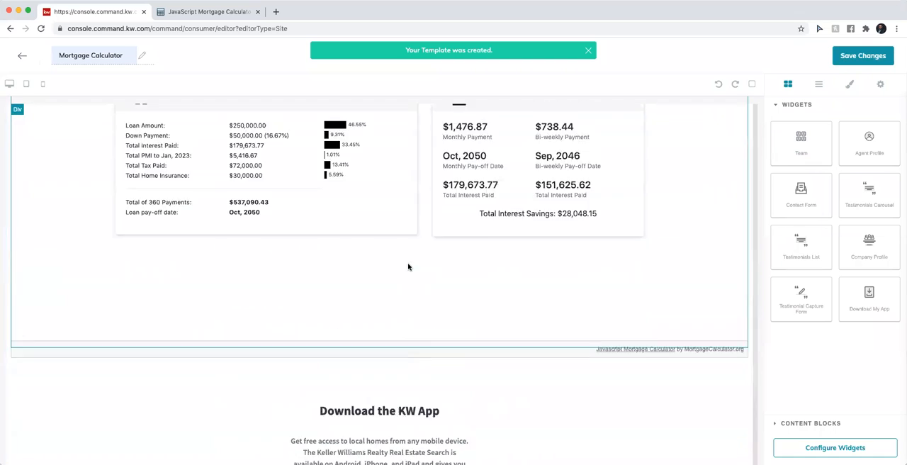
{"action": "scroll", "coordinate": [407, 265], "scroll_direction": "down", "scroll_amount": 3}
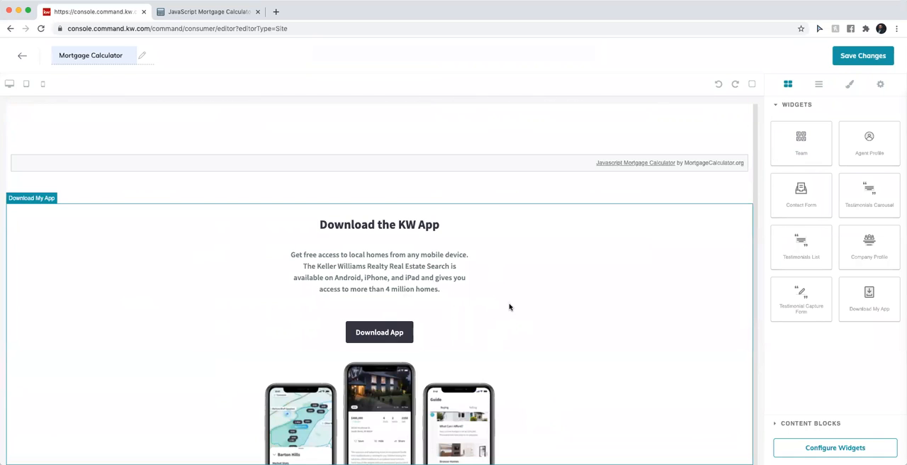
{"action": "scroll", "coordinate": [509, 306], "scroll_direction": "up", "scroll_amount": 1}
{"action": "scroll", "coordinate": [508, 306], "scroll_direction": "up", "scroll_amount": 10}
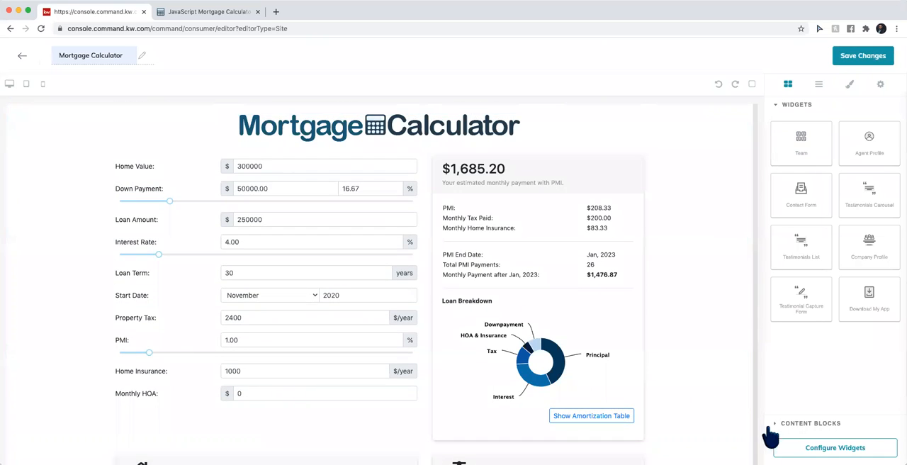
Check the Download My App widget's configuration, and save the page, continuing to the site and app settings for publishing
{"action": "left_click", "coordinate": [807, 448]}
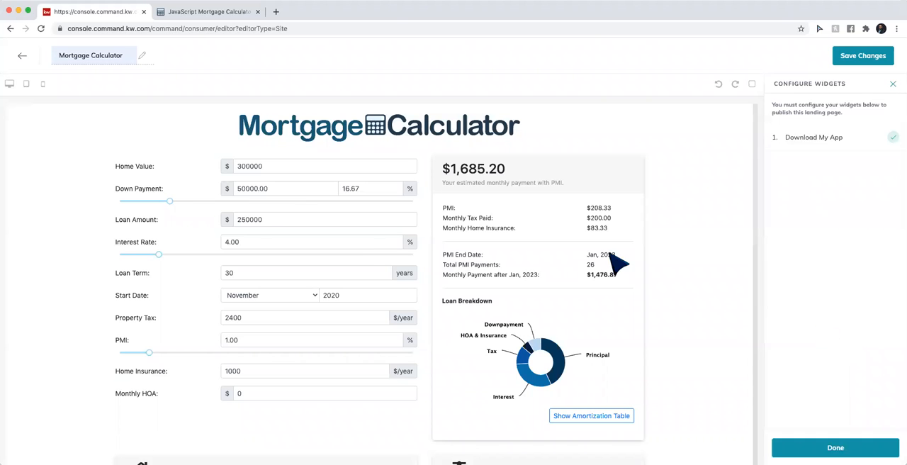
{"action": "scroll", "coordinate": [380, 258], "scroll_direction": "down", "scroll_amount": 10}
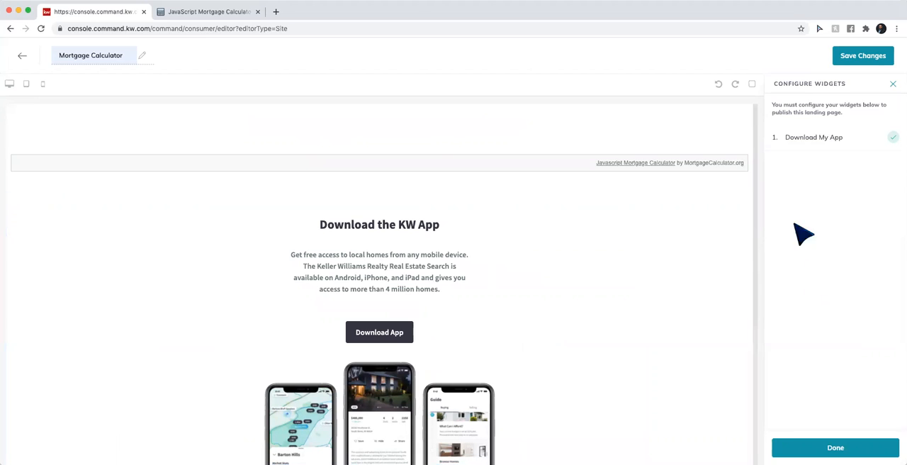
{"action": "left_click", "coordinate": [822, 448]}
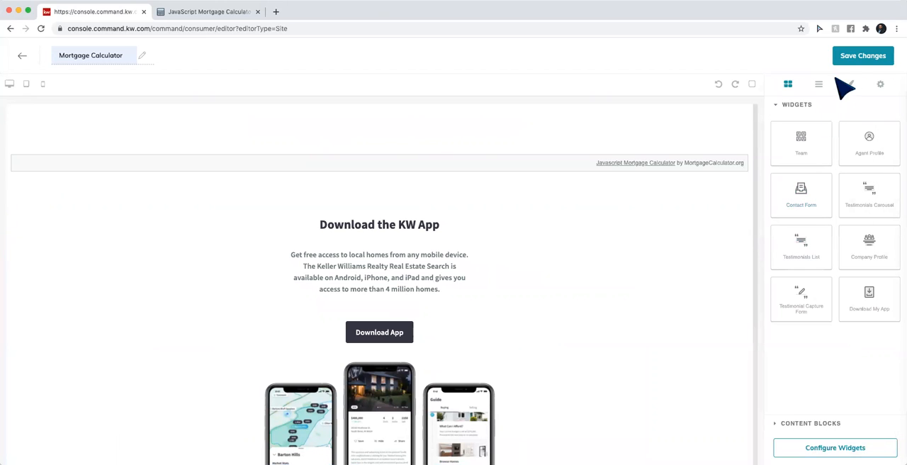
{"action": "left_click", "coordinate": [863, 61]}
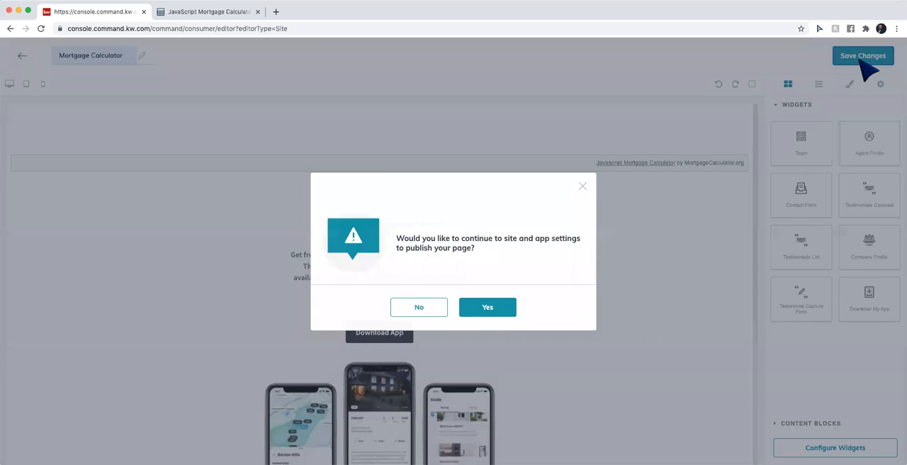
{"action": "left_click", "coordinate": [480, 309]}
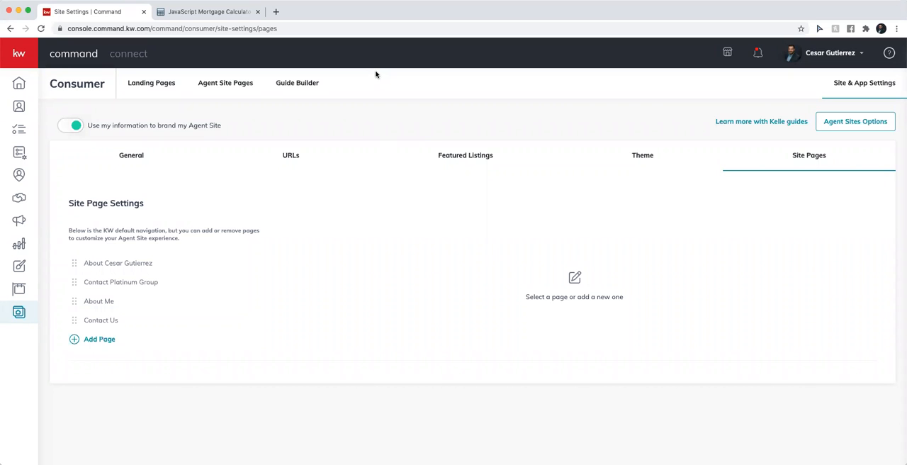
{"action": "left_click", "coordinate": [186, 11]}
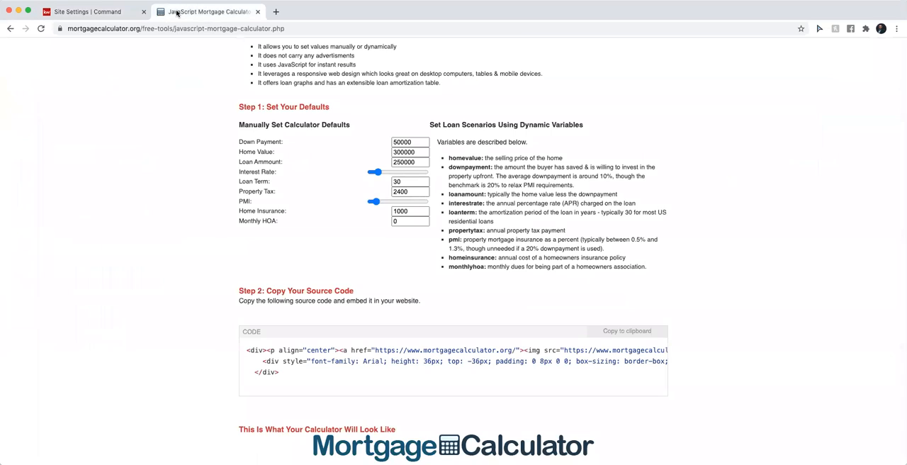
{"action": "left_click", "coordinate": [142, 30]}
{"action": "left_click", "coordinate": [142, 30]}
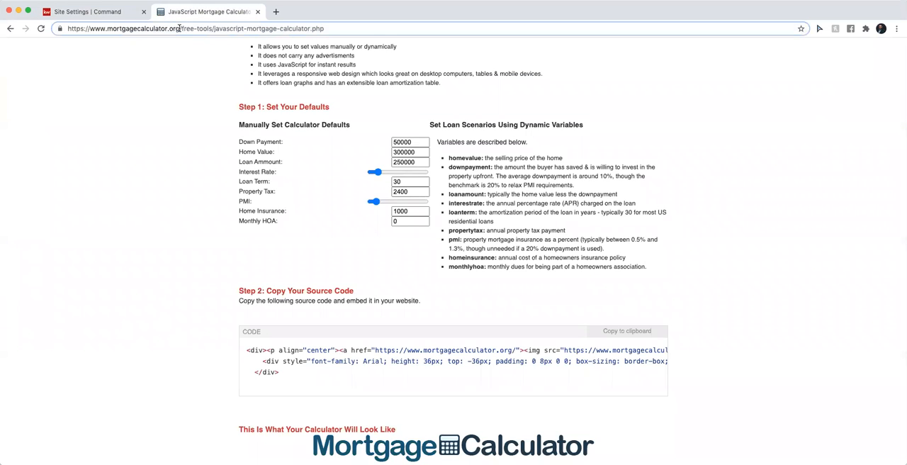
{"action": "left_click_drag", "start_coordinate": [178, 27], "coordinate": [332, 28]}
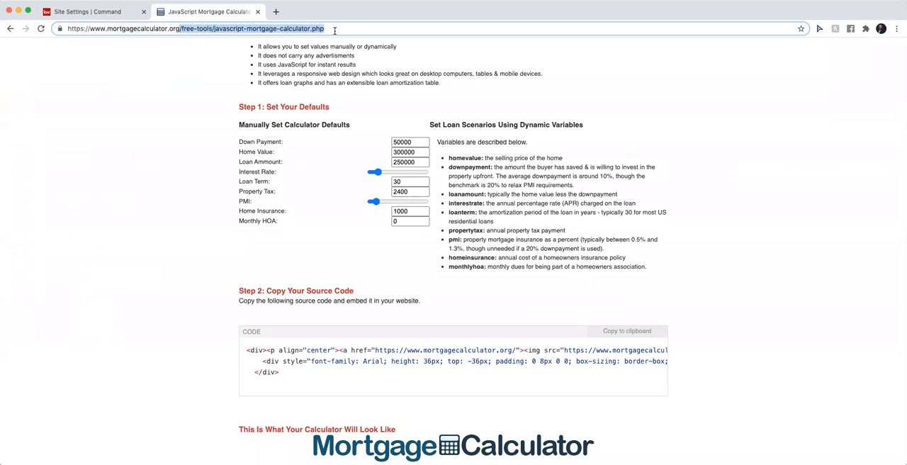
{"action": "key", "text": "BackSpace"}
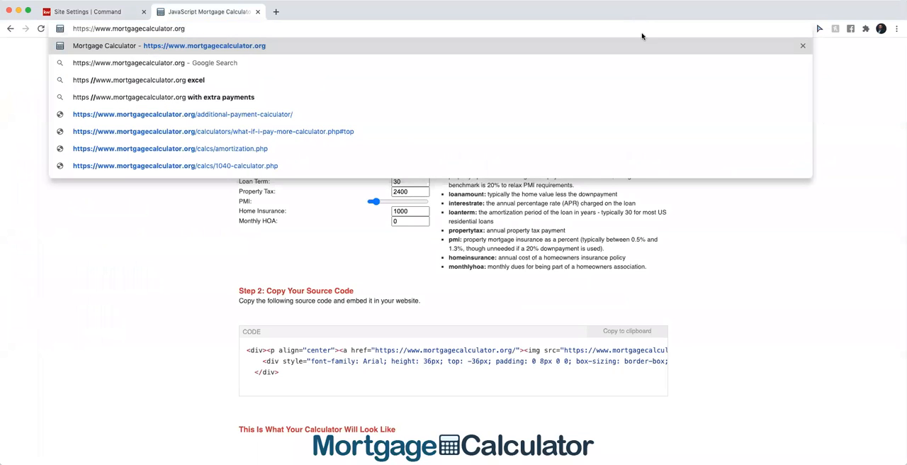
{"action": "left_click", "coordinate": [369, 256]}
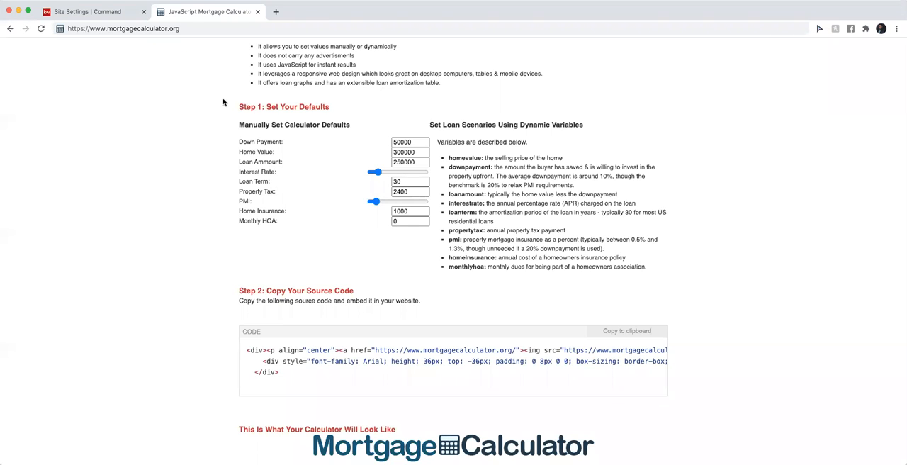
Return to KW Command's Site Pages settings and add a new page based on the Mortgage Calculator site
{"action": "left_click", "coordinate": [101, 14]}
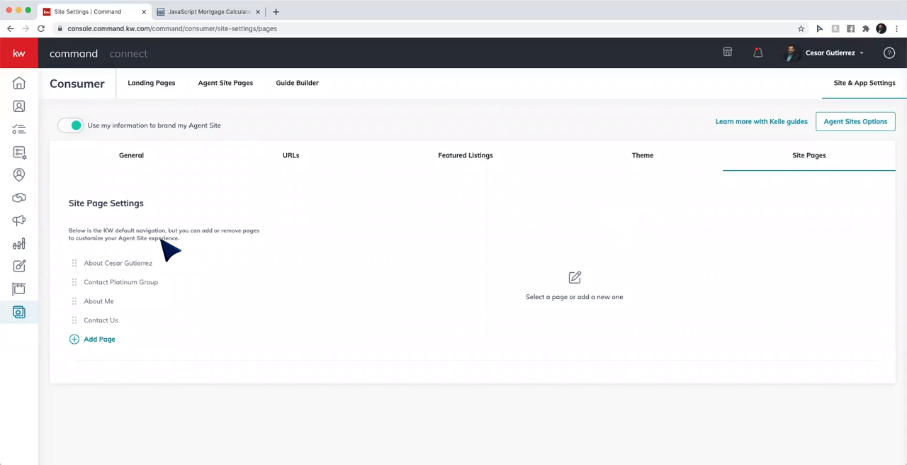
{"action": "left_click", "coordinate": [19, 315]}
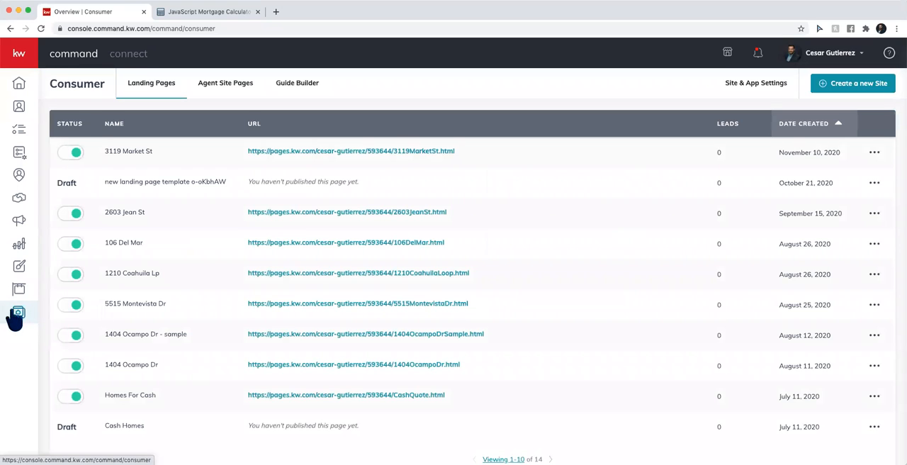
{"action": "left_click", "coordinate": [746, 93]}
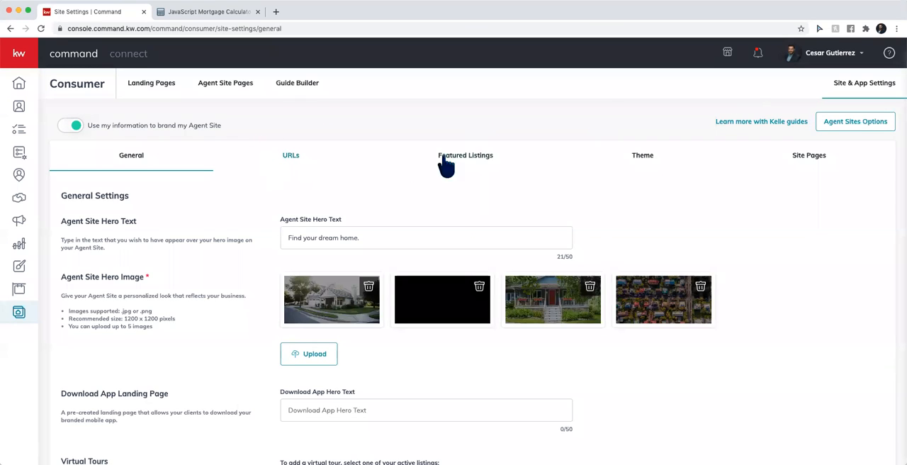
{"action": "left_click", "coordinate": [814, 165]}
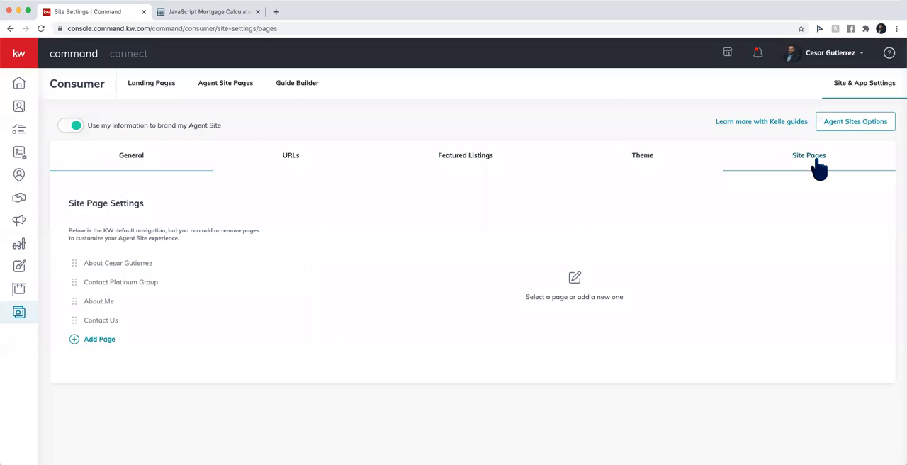
{"action": "left_click", "coordinate": [91, 340]}
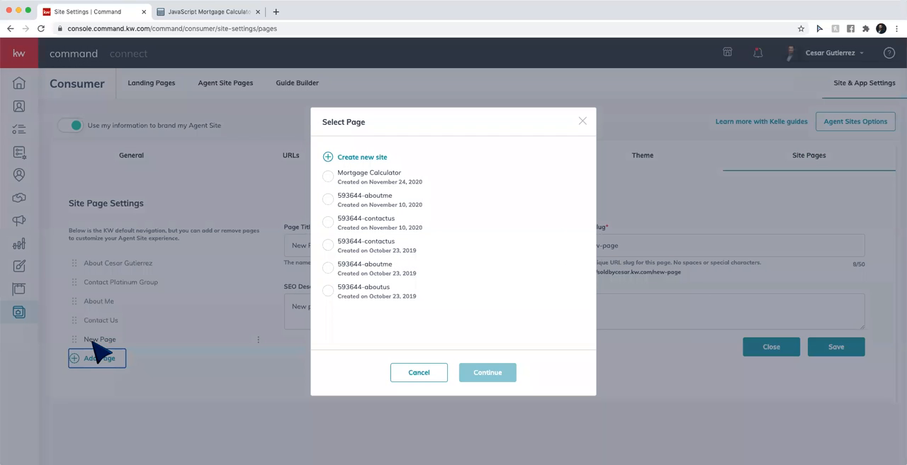
{"action": "left_click", "coordinate": [328, 177]}
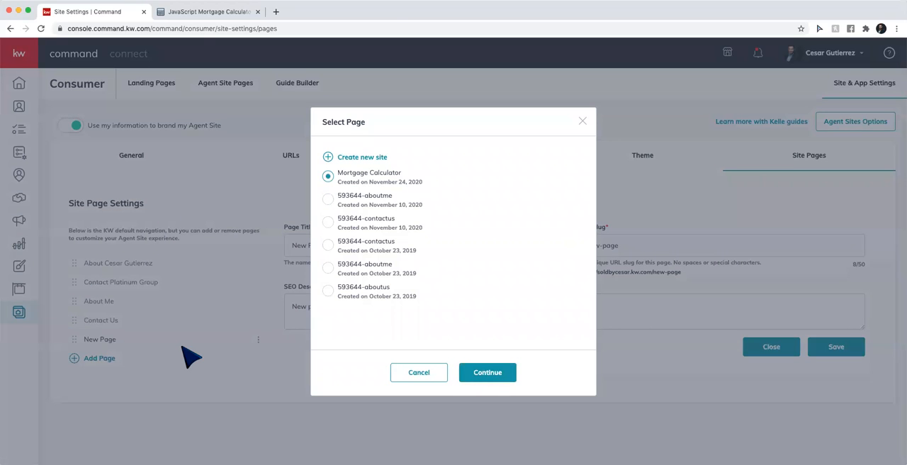
{"action": "left_click", "coordinate": [496, 374]}
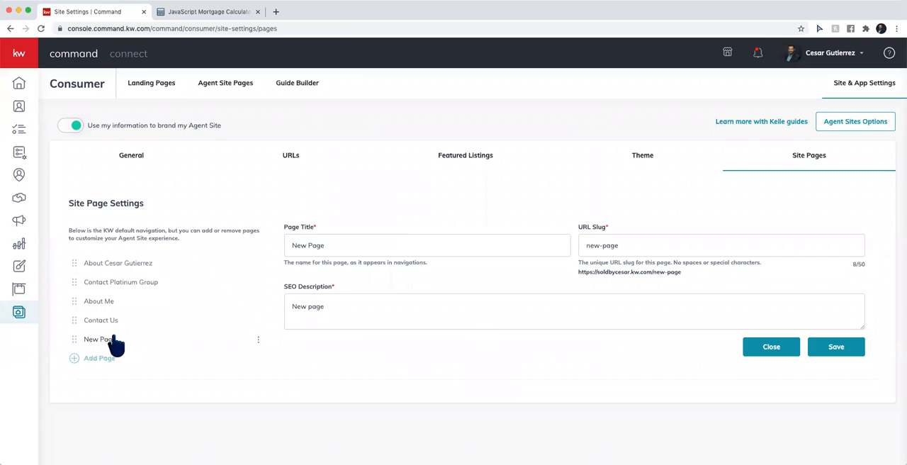
Set the new page's title to "Mortgage Calculator" and its URL slug to "mortgage-calculator"
{"action": "triple_click", "coordinate": [354, 249]}
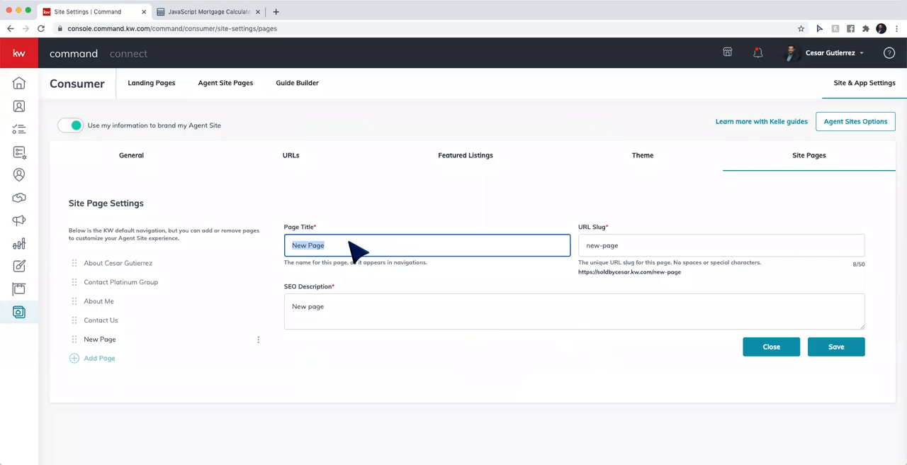
{"action": "type", "text": "Mortgage"}
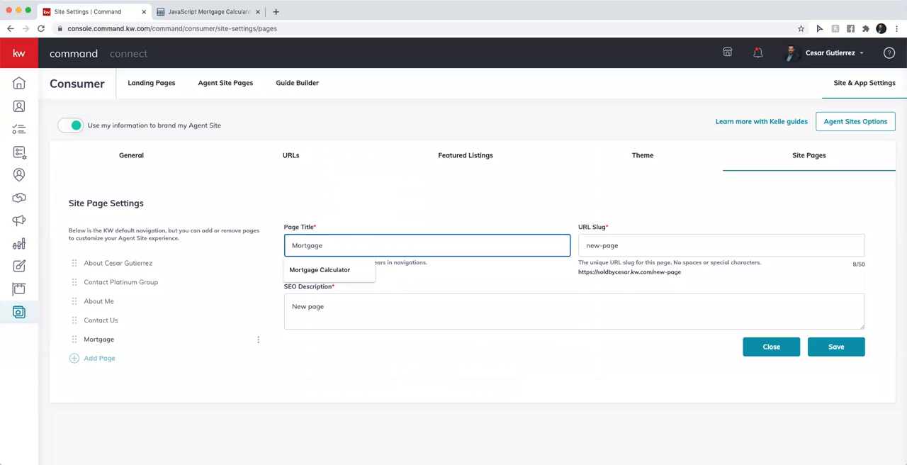
{"action": "left_click", "coordinate": [358, 269]}
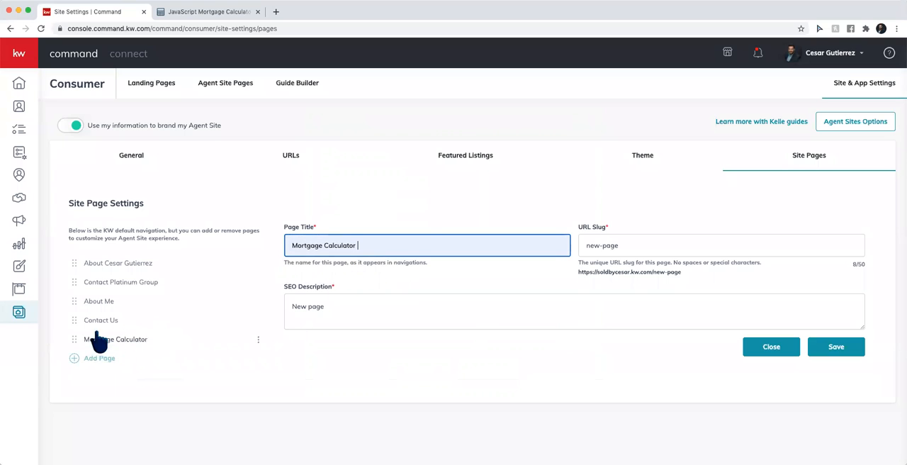
{"action": "left_click", "coordinate": [637, 246]}
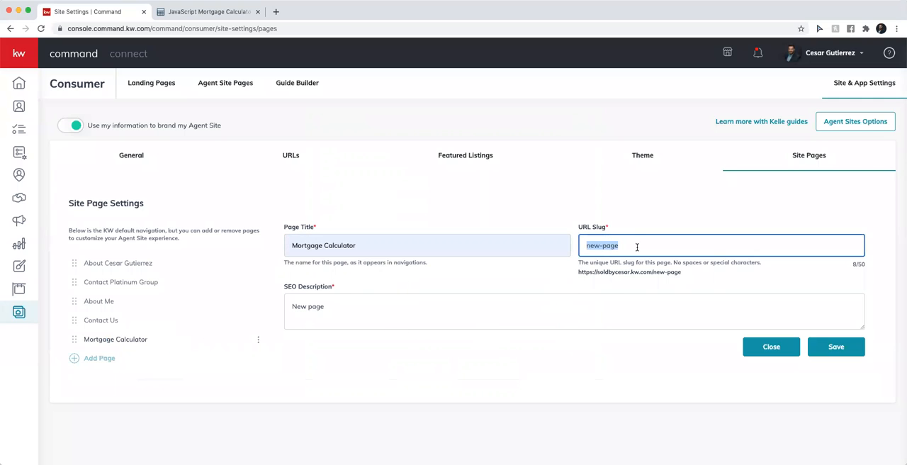
{"action": "type", "text": "mor"}
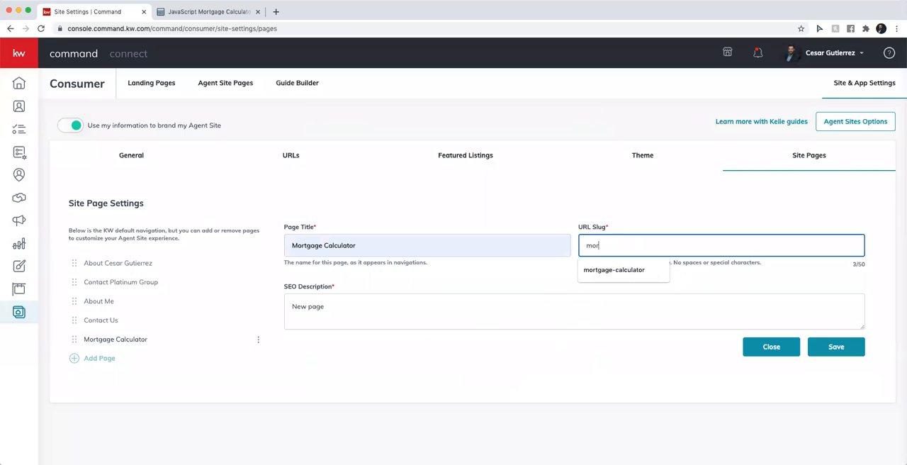
{"action": "type", "text": "tgage-calculator"}
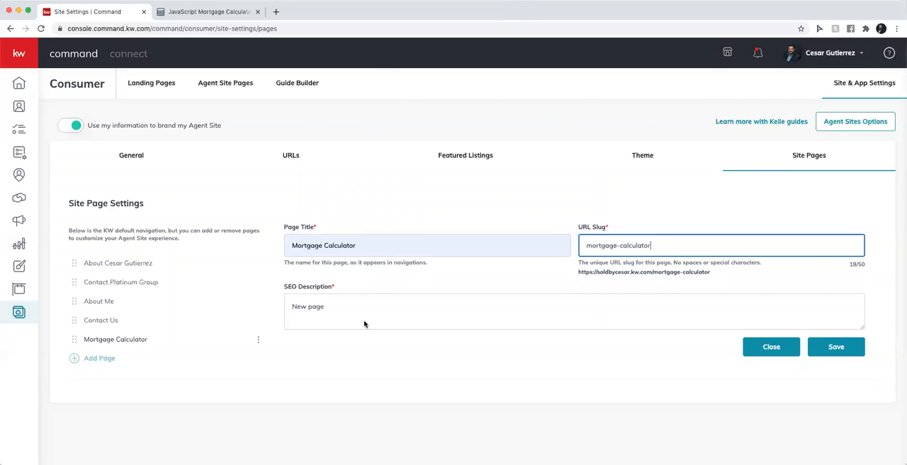
Set the SEO description to "mortgage calculator, Keller Williams Laredo, loans, FHA loans, conventional loans, VA loans, mortgages" and save the page settings
{"action": "triple_click", "coordinate": [337, 313]}
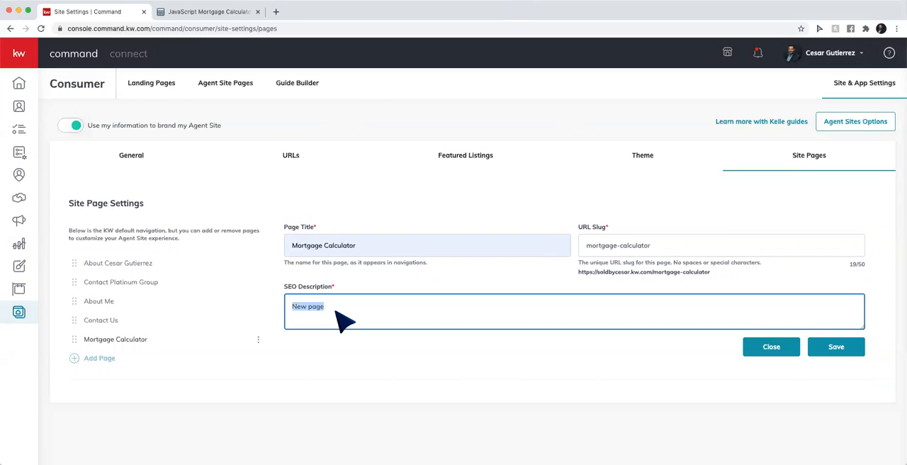
{"action": "type", "text": "mortgage calculator"}
{"action": "type", "text": "kellwe"}
{"action": "key", "text": "BackSpace"}
{"action": "key", "text": "BackSpace"}
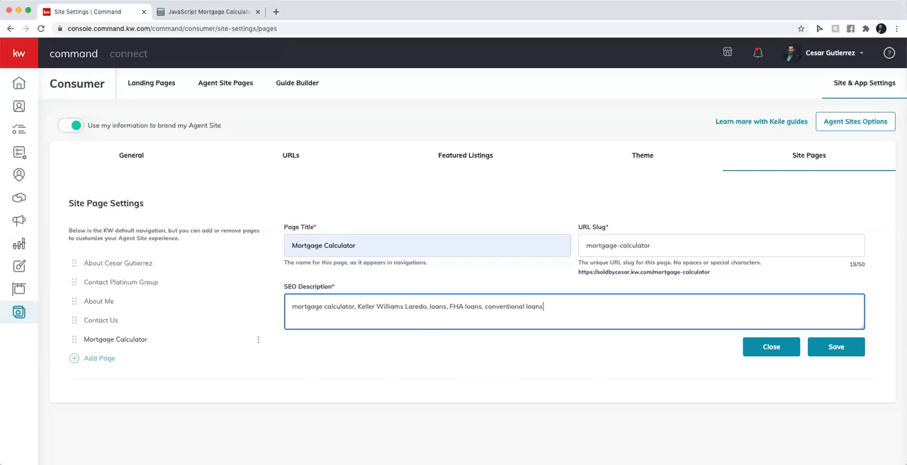
{"action": "type", "text": "ns, VA loans,"}
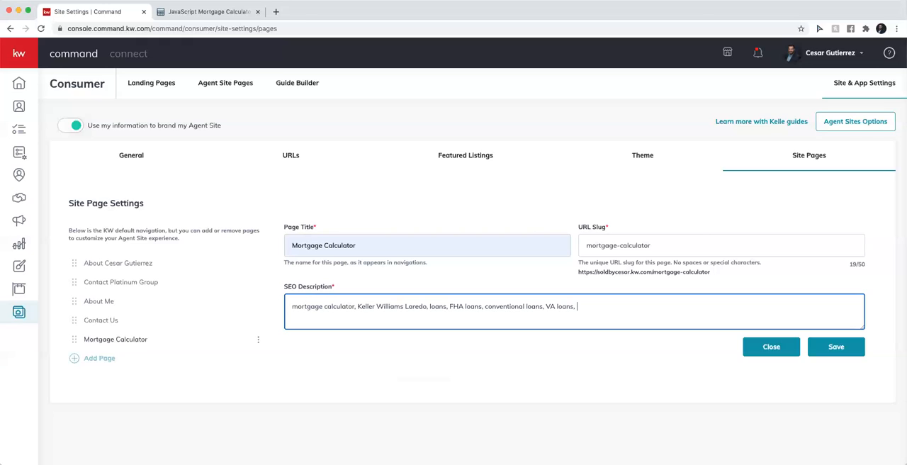
{"action": "type", "text": " mortgages"}
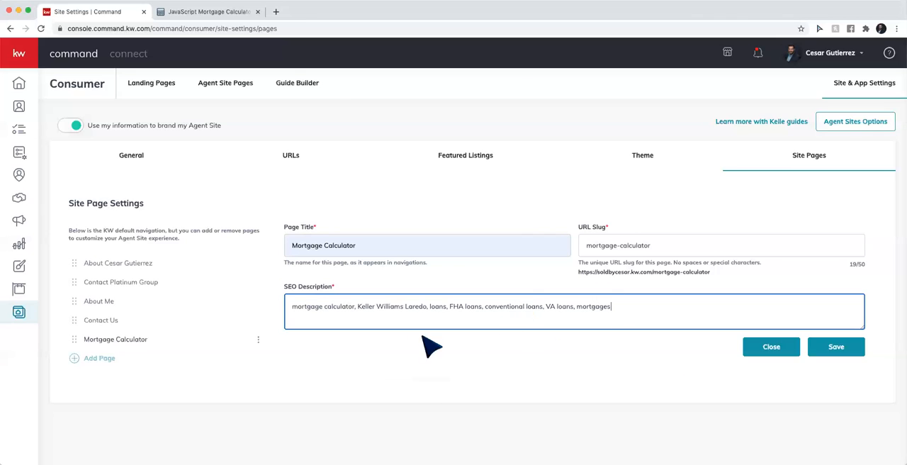
{"action": "left_click", "coordinate": [829, 347]}
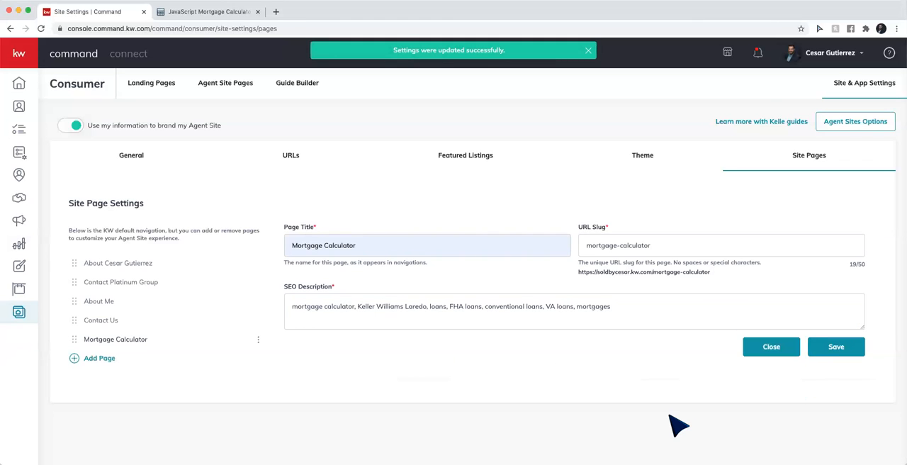
Open the live agent site in a new browser tab and go to its Mortgage Calculator page
{"action": "left_click", "coordinate": [276, 12]}
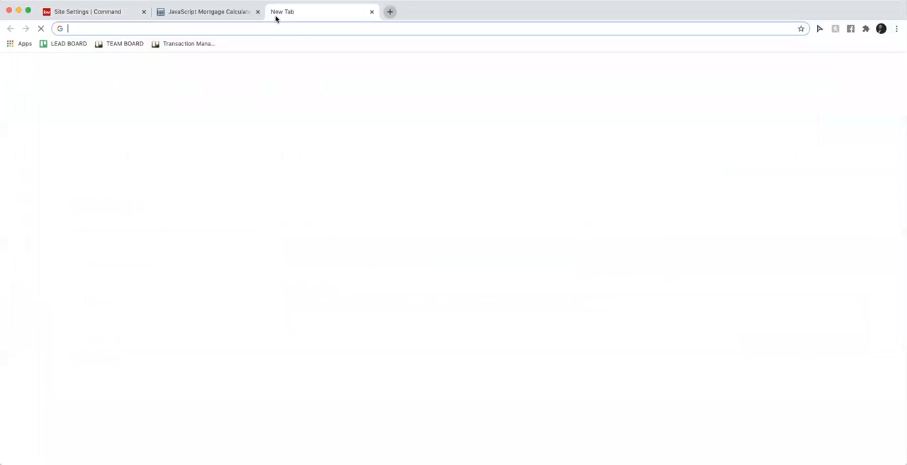
{"action": "type", "text": "sold"}
{"action": "key", "text": "Return"}
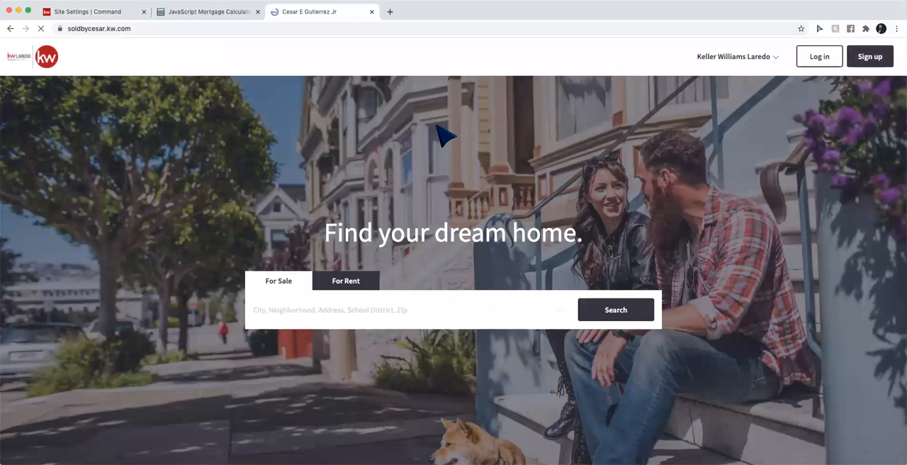
{"action": "left_click", "coordinate": [719, 63]}
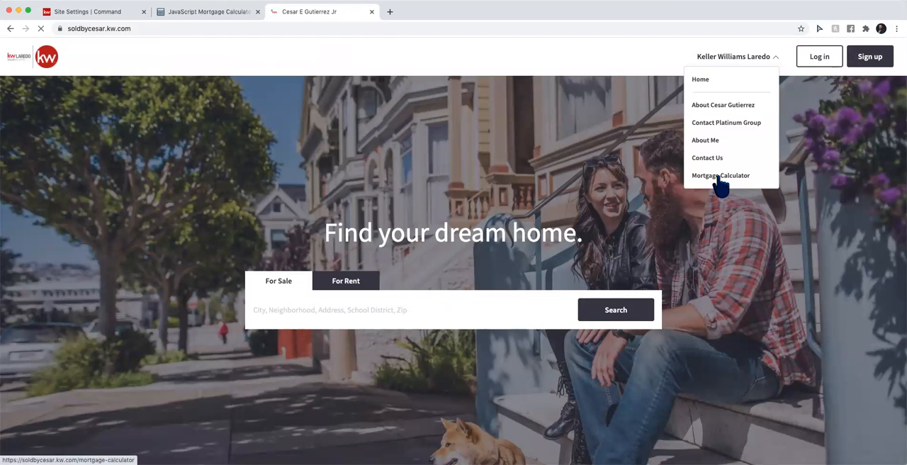
{"action": "left_click", "coordinate": [720, 176]}
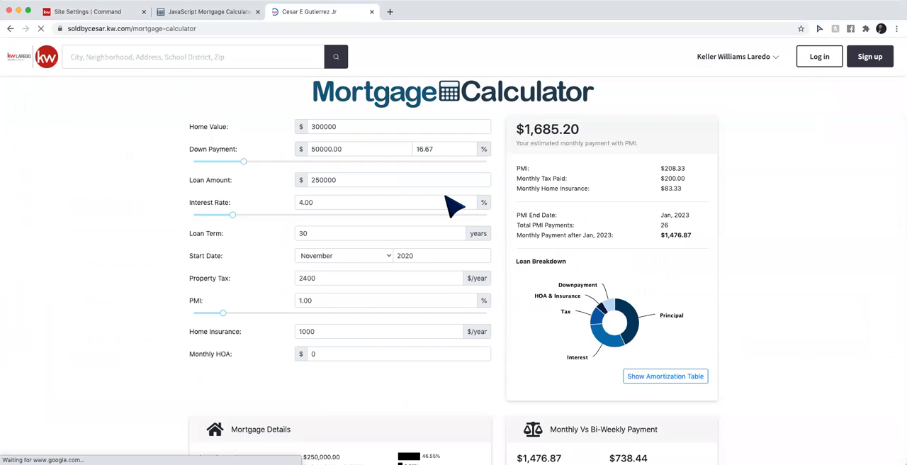
Review the live Mortgage Calculator page down to the contact form and test entering the Home Value and Down Payment fields
{"action": "scroll", "coordinate": [453, 205], "scroll_direction": "down", "scroll_amount": 15}
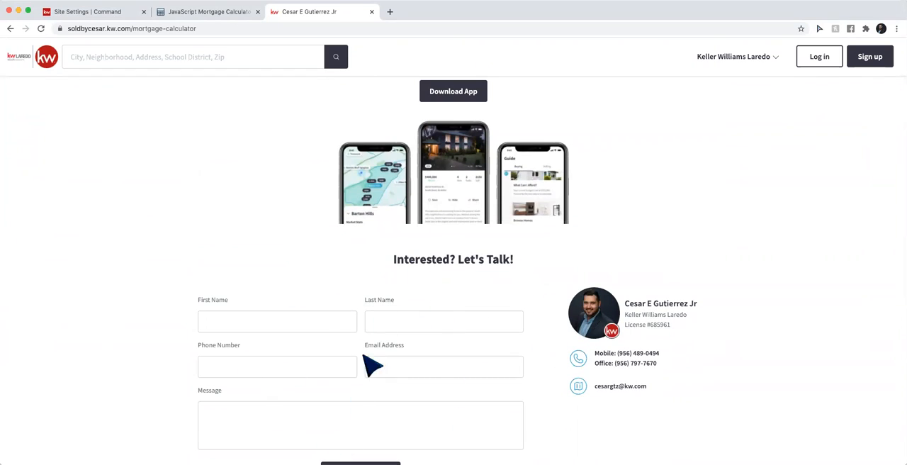
{"action": "scroll", "coordinate": [372, 365], "scroll_direction": "up", "scroll_amount": 5}
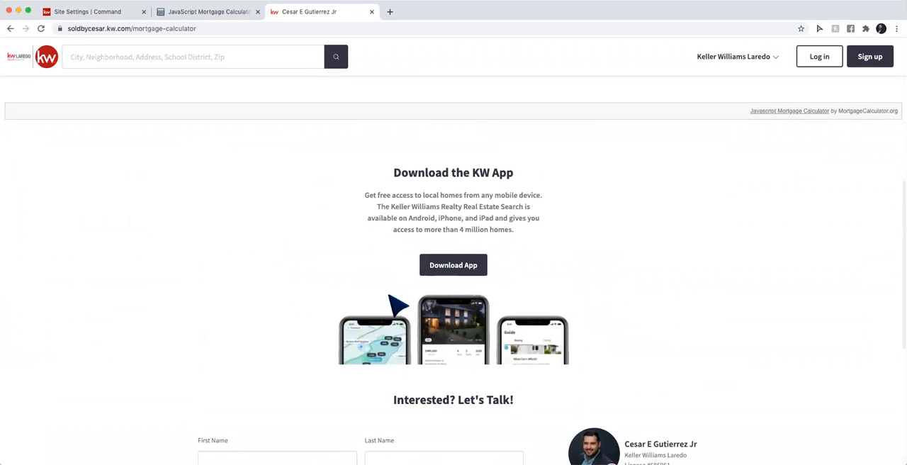
{"action": "scroll", "coordinate": [398, 353], "scroll_direction": "up", "scroll_amount": 10}
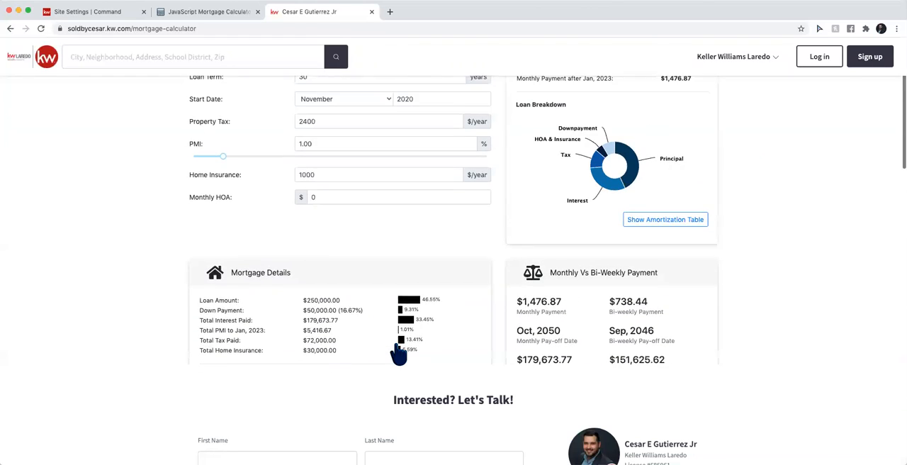
{"action": "scroll", "coordinate": [398, 353], "scroll_direction": "up", "scroll_amount": 5}
{"action": "double_click", "coordinate": [338, 128]}
{"action": "left_click", "coordinate": [343, 149]}
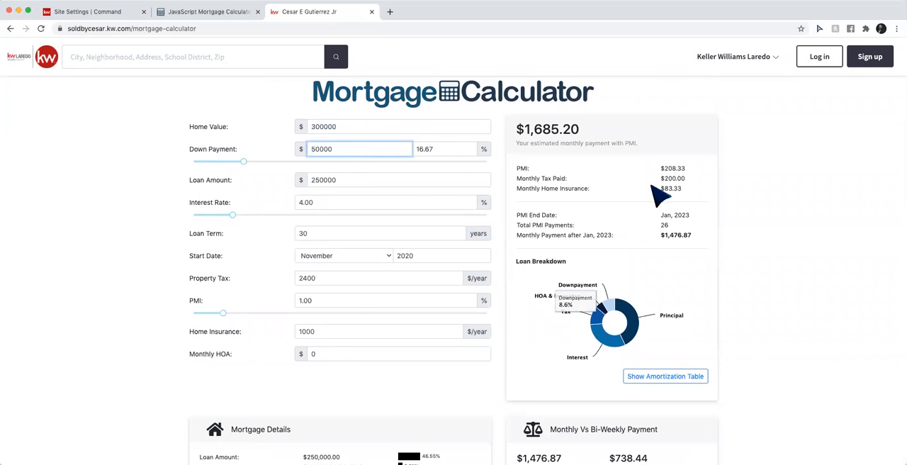
Show the calculator's amortization table and review the yearly schedule, mortgage details and monthly versus bi-weekly payment comparison
{"action": "scroll", "coordinate": [526, 355], "scroll_direction": "down", "scroll_amount": 1}
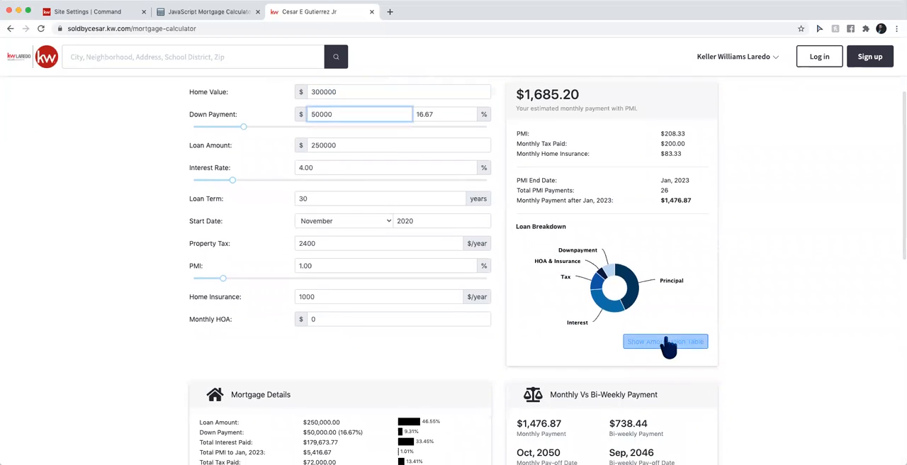
{"action": "left_click", "coordinate": [666, 343]}
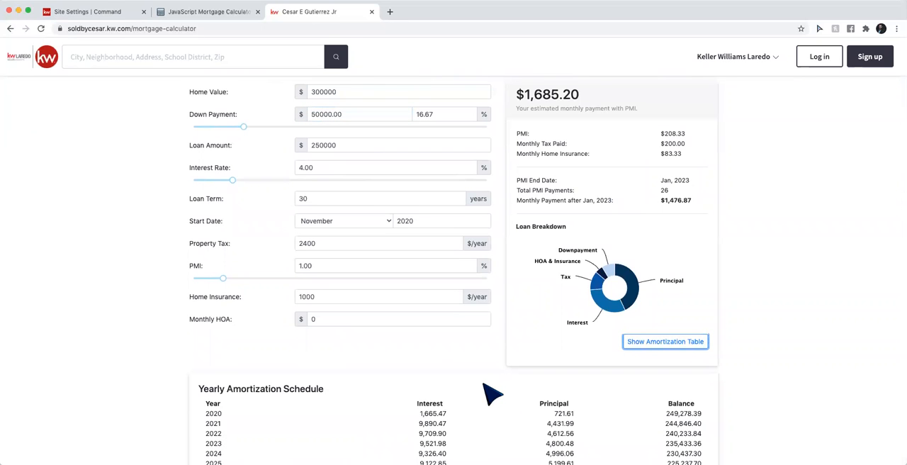
{"action": "scroll", "coordinate": [489, 392], "scroll_direction": "down", "scroll_amount": 1}
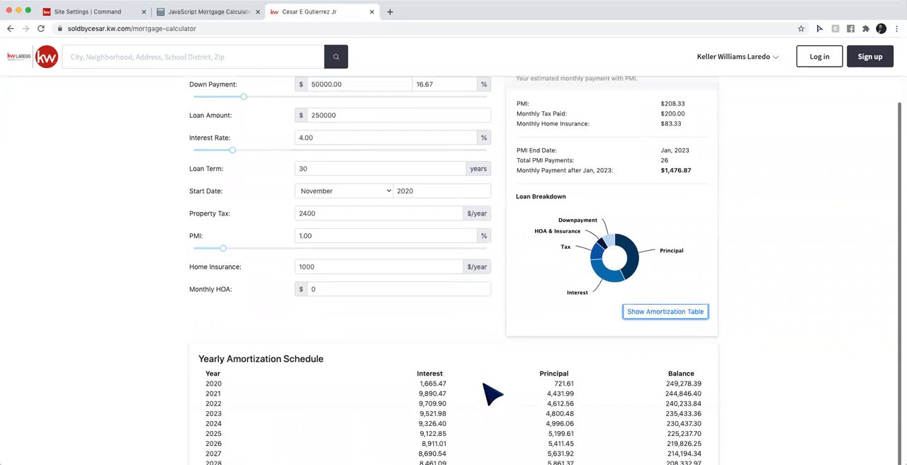
{"action": "scroll", "coordinate": [156, 358], "scroll_direction": "down", "scroll_amount": 5}
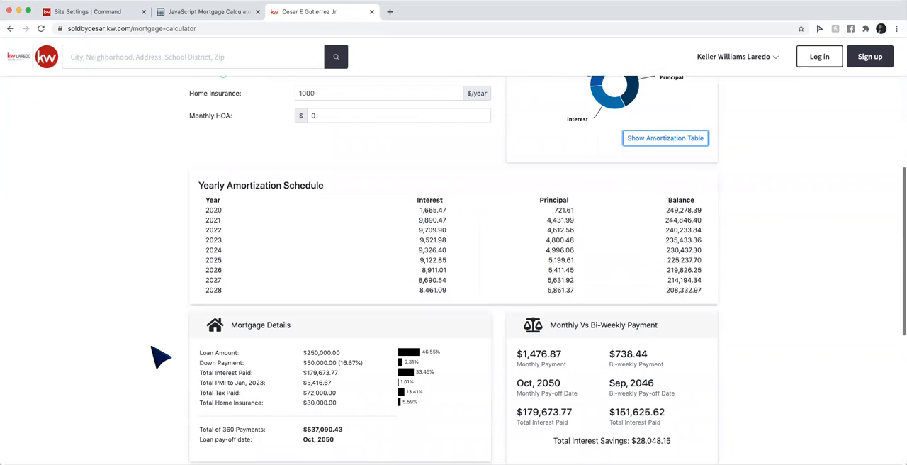
{"action": "scroll", "coordinate": [507, 241], "scroll_direction": "down", "scroll_amount": 6}
{"action": "scroll", "coordinate": [506, 241], "scroll_direction": "down", "scroll_amount": 5}
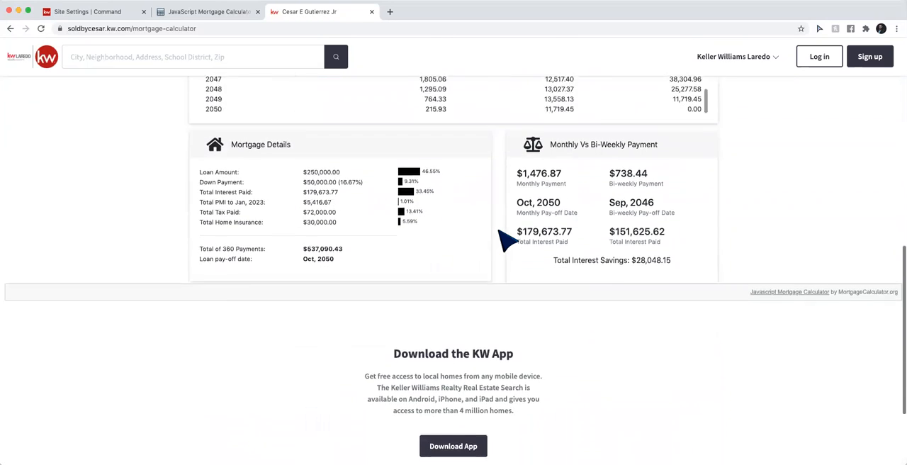
{"action": "scroll", "coordinate": [156, 295], "scroll_direction": "up", "scroll_amount": 6}
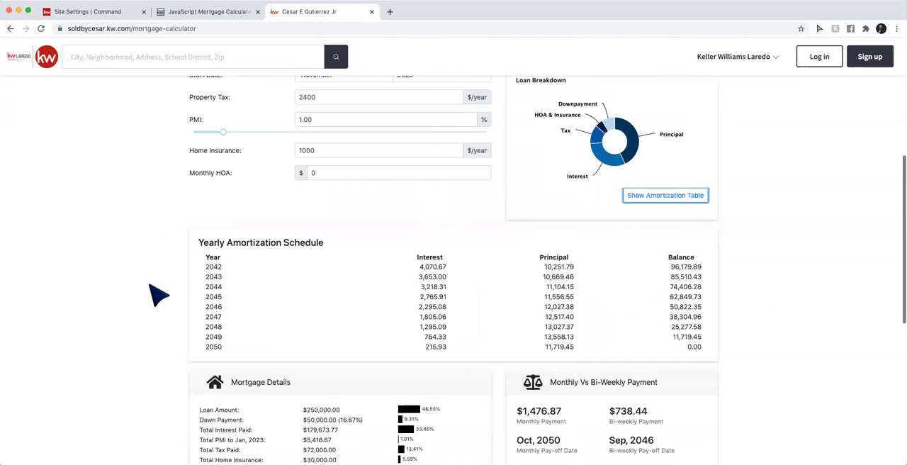
{"action": "scroll", "coordinate": [333, 288], "scroll_direction": "up", "scroll_amount": 7}
{"action": "scroll", "coordinate": [336, 287], "scroll_direction": "up", "scroll_amount": 1}
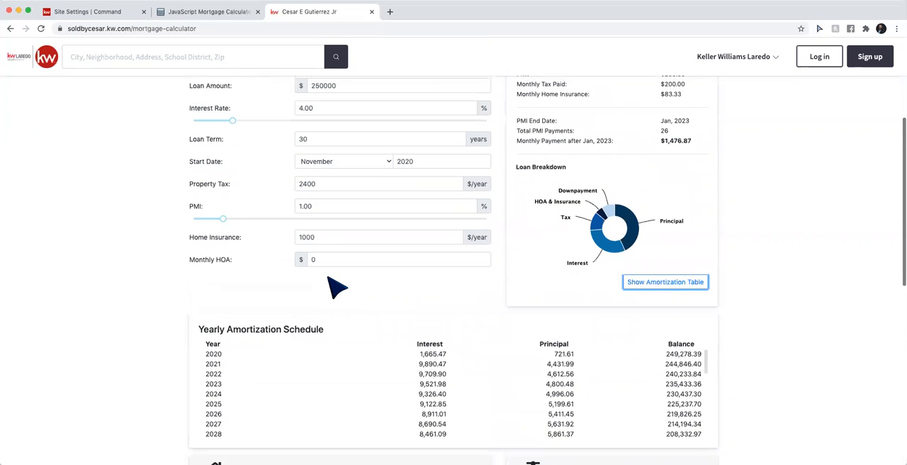
{"action": "scroll", "coordinate": [286, 376], "scroll_direction": "up", "scroll_amount": 3}
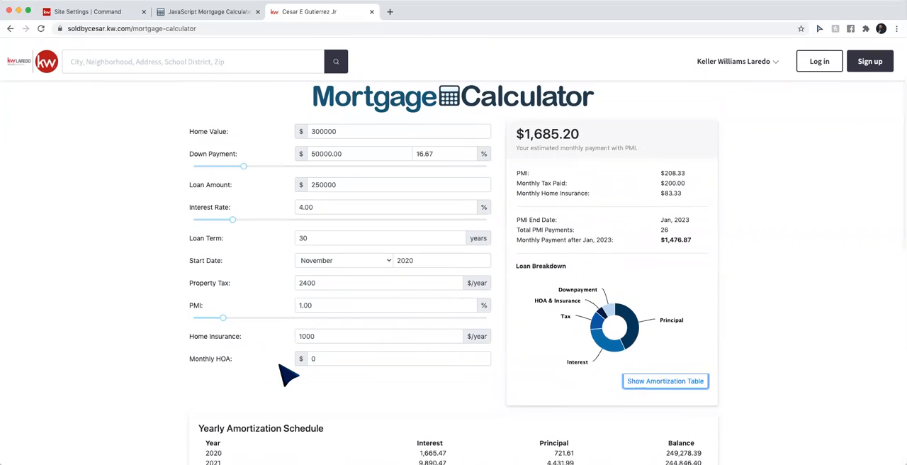
{"action": "scroll", "coordinate": [286, 376], "scroll_direction": "down", "scroll_amount": 2}
{"action": "scroll", "coordinate": [287, 375], "scroll_direction": "up", "scroll_amount": 2}
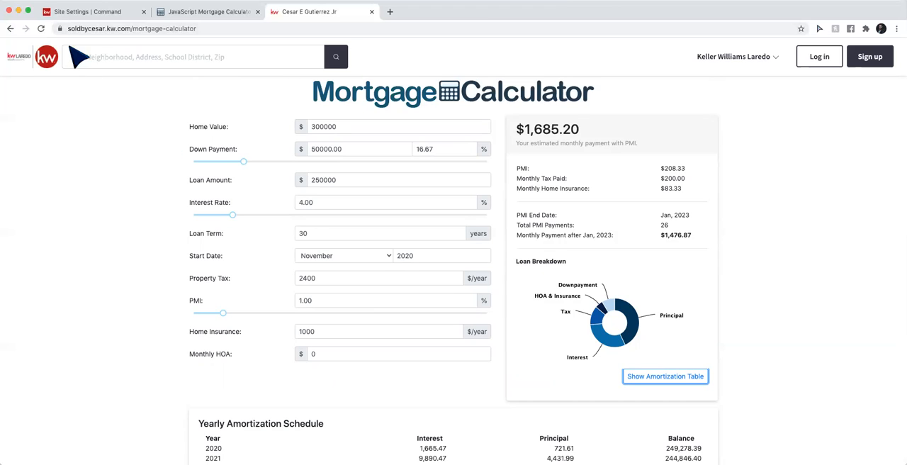
Return to the KW Command site and open the SmartPlans Library
{"action": "left_click", "coordinate": [74, 12]}
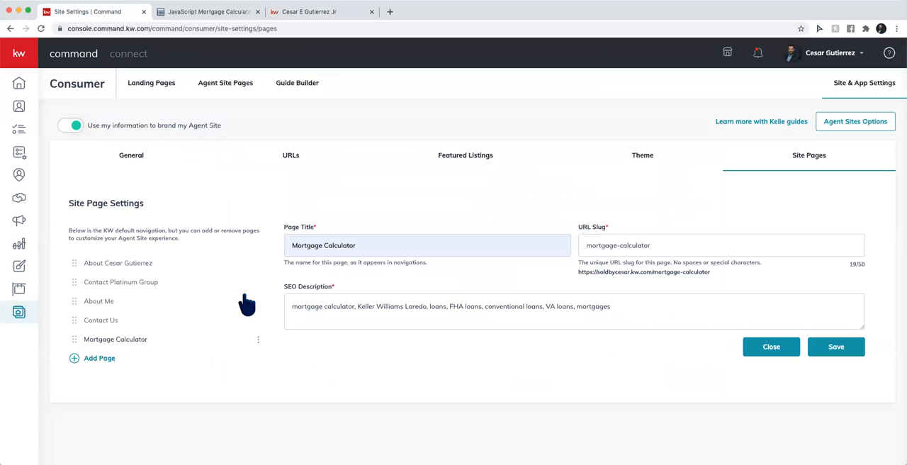
{"action": "left_click", "coordinate": [21, 157]}
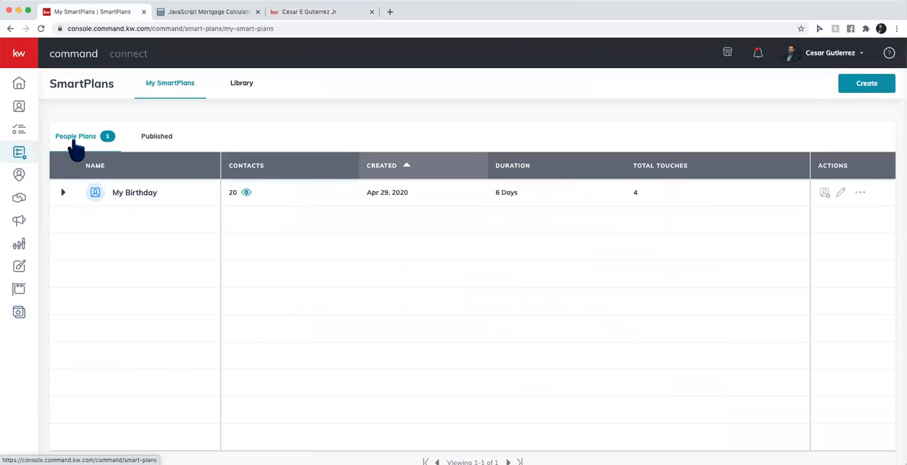
{"action": "left_click", "coordinate": [238, 86]}
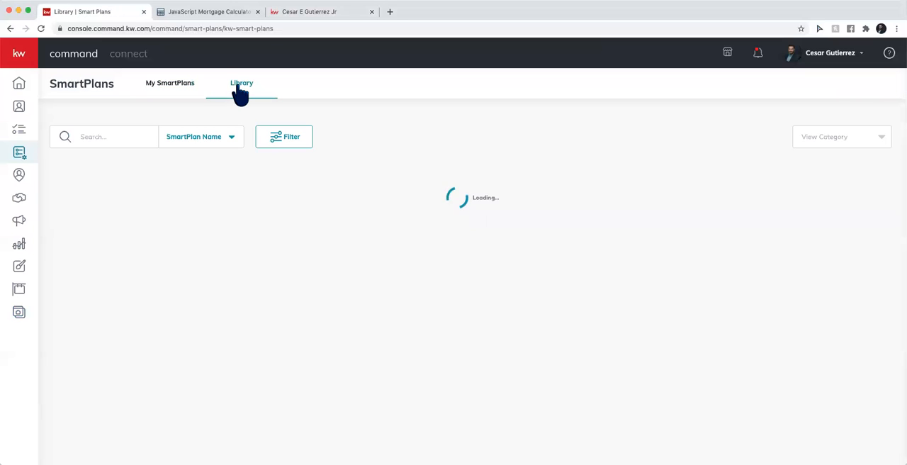
{"action": "left_click", "coordinate": [164, 90]}
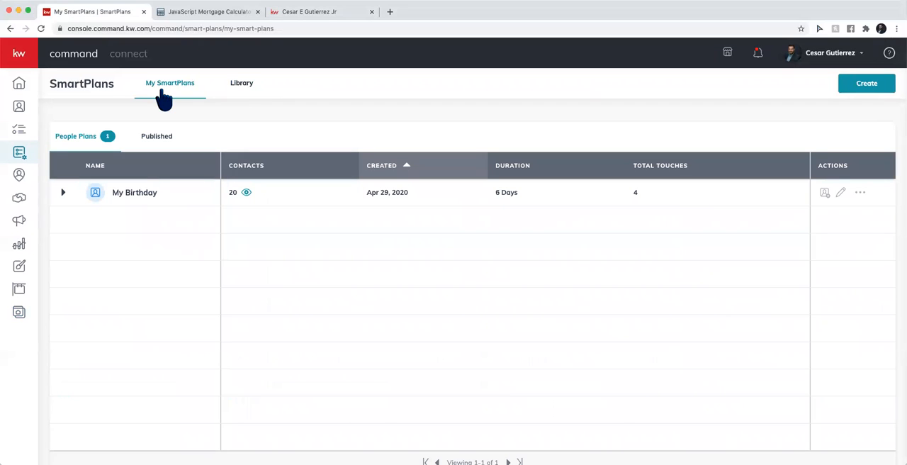
{"action": "left_click", "coordinate": [242, 88]}
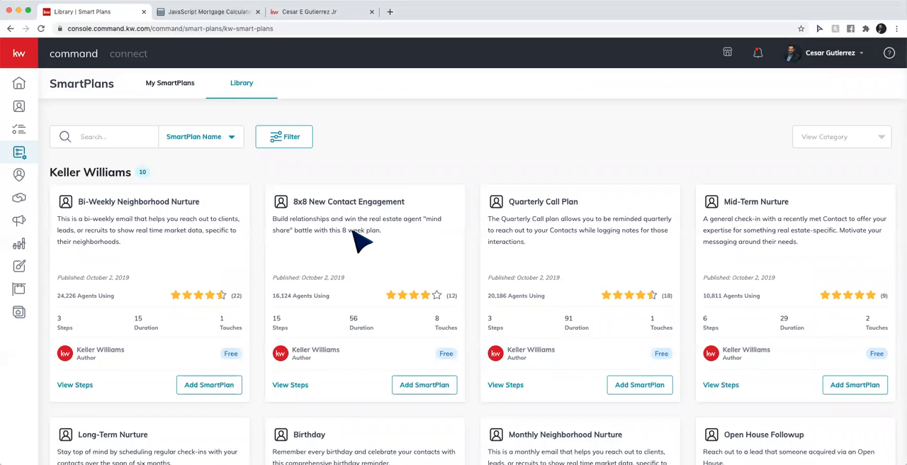
Browse the library's Keller Williams, Top Rated and What's New SmartPlans
{"action": "scroll", "coordinate": [361, 236], "scroll_direction": "down", "scroll_amount": 2}
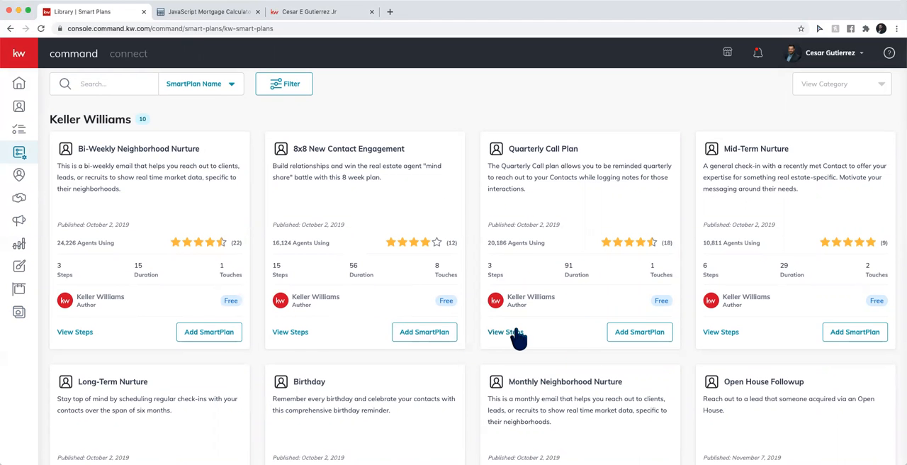
{"action": "scroll", "coordinate": [276, 378], "scroll_direction": "down", "scroll_amount": 10}
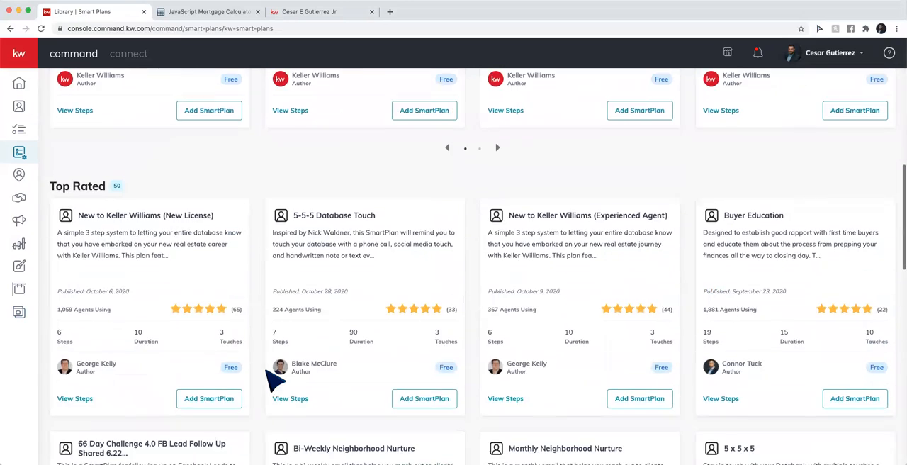
{"action": "scroll", "coordinate": [309, 298], "scroll_direction": "down", "scroll_amount": 1}
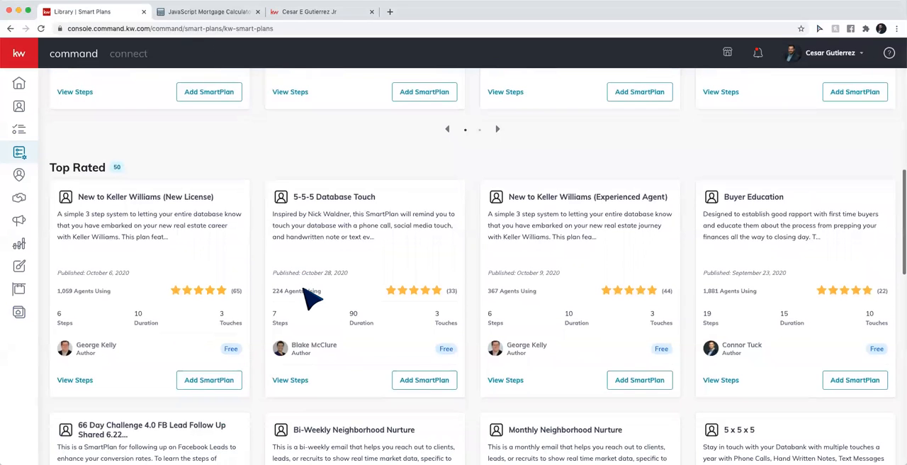
{"action": "scroll", "coordinate": [310, 298], "scroll_direction": "down", "scroll_amount": 2}
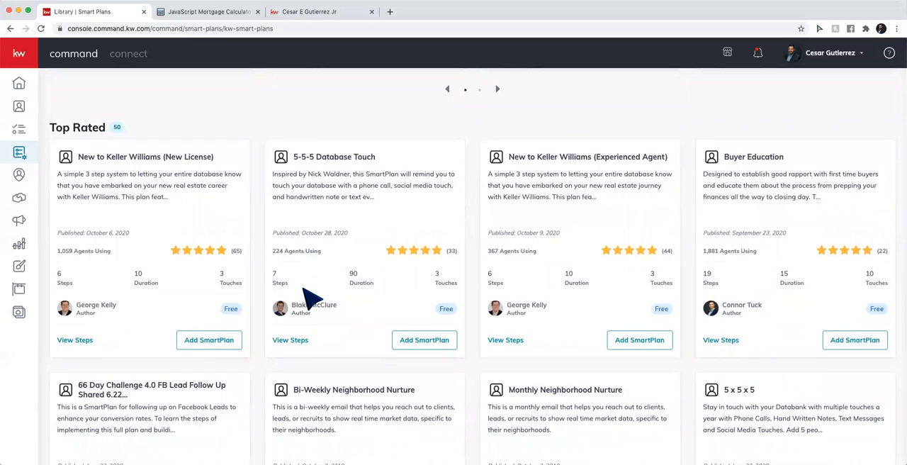
{"action": "scroll", "coordinate": [310, 298], "scroll_direction": "down", "scroll_amount": 10}
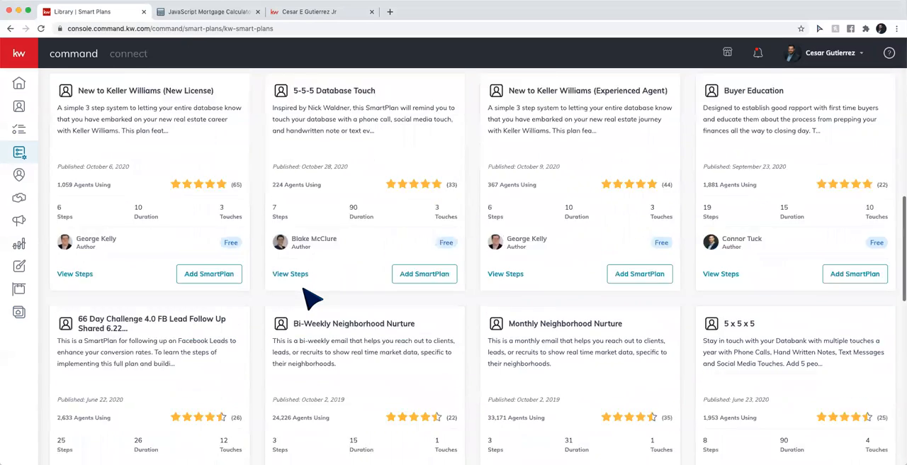
{"action": "scroll", "coordinate": [309, 297], "scroll_direction": "down", "scroll_amount": 3}
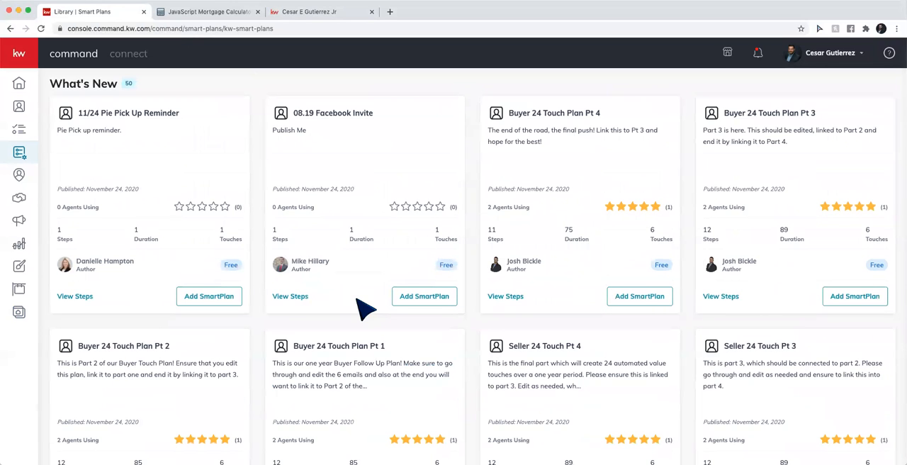
{"action": "scroll", "coordinate": [358, 298], "scroll_direction": "up", "scroll_amount": 9}
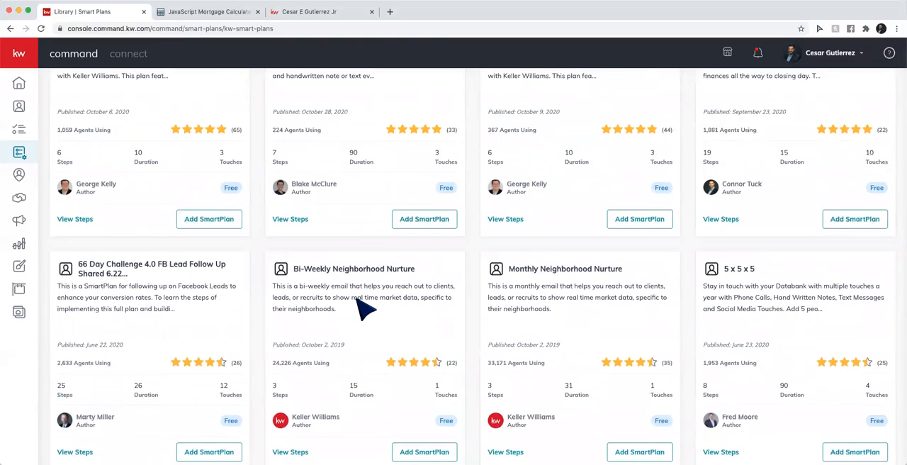
{"action": "scroll", "coordinate": [362, 306], "scroll_direction": "up", "scroll_amount": 10}
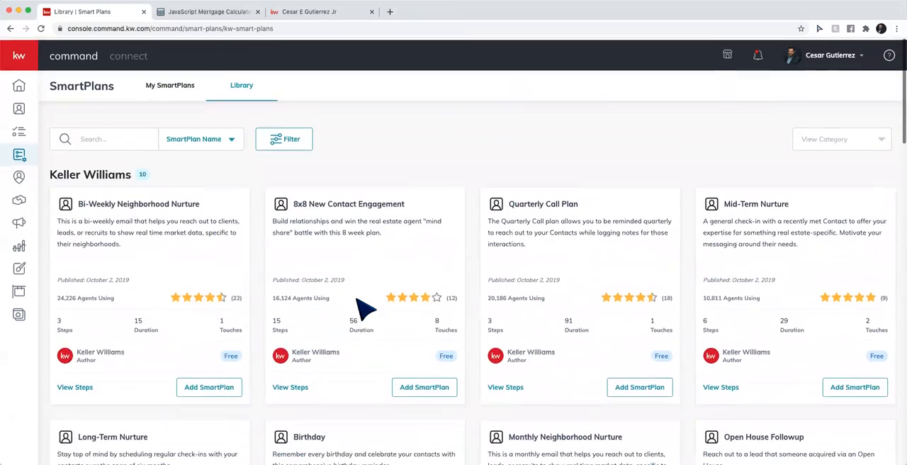
Search the SmartPlans library by plan name for "holiday" and look through the matching plans
{"action": "left_click", "coordinate": [105, 139]}
{"action": "type", "text": "holiday"}
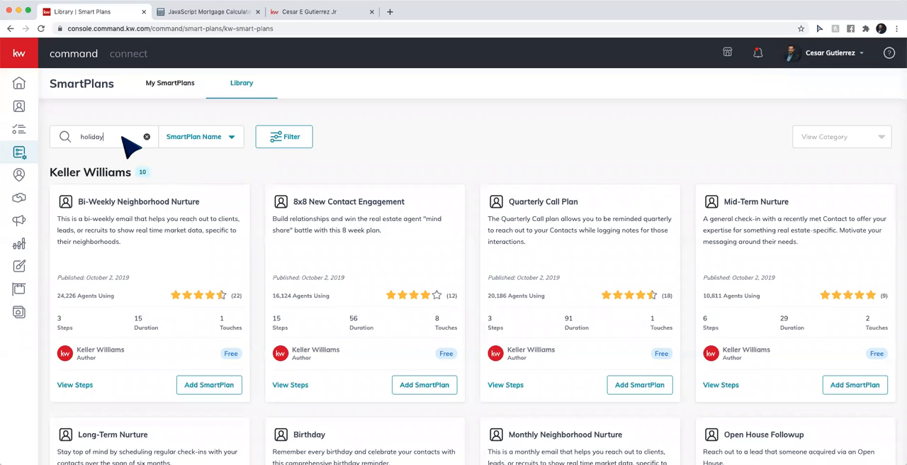
{"action": "scroll", "coordinate": [313, 265], "scroll_direction": "down", "scroll_amount": 2}
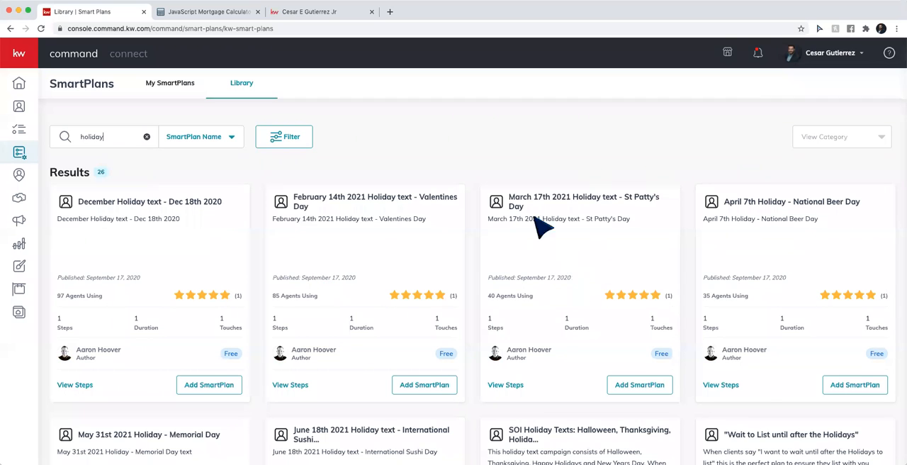
{"action": "scroll", "coordinate": [276, 354], "scroll_direction": "down", "scroll_amount": 3}
{"action": "scroll", "coordinate": [278, 356], "scroll_direction": "down", "scroll_amount": 1}
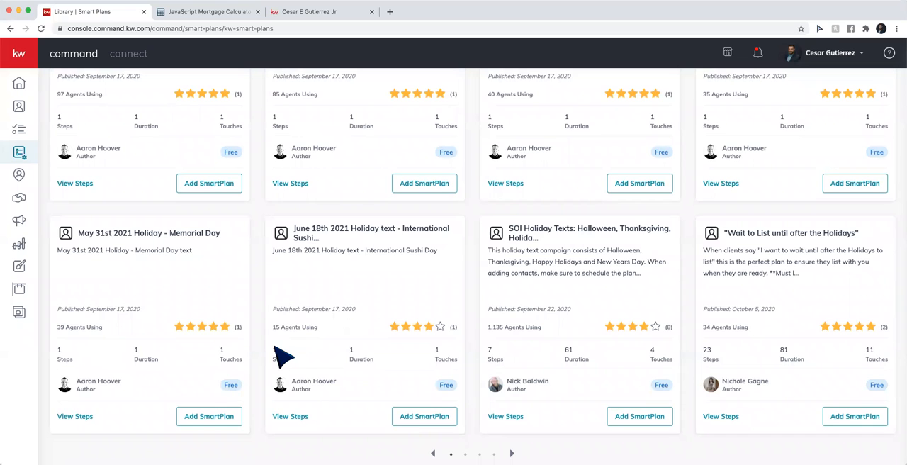
{"action": "scroll", "coordinate": [274, 346], "scroll_direction": "up", "scroll_amount": 1}
{"action": "scroll", "coordinate": [274, 346], "scroll_direction": "down", "scroll_amount": 1}
View the steps and sample SMS messages of the "SOI Holiday Texts: Halloween, Thanksgiving" SmartPlan, and close the step list
{"action": "mouse_move", "coordinate": [635, 260]}
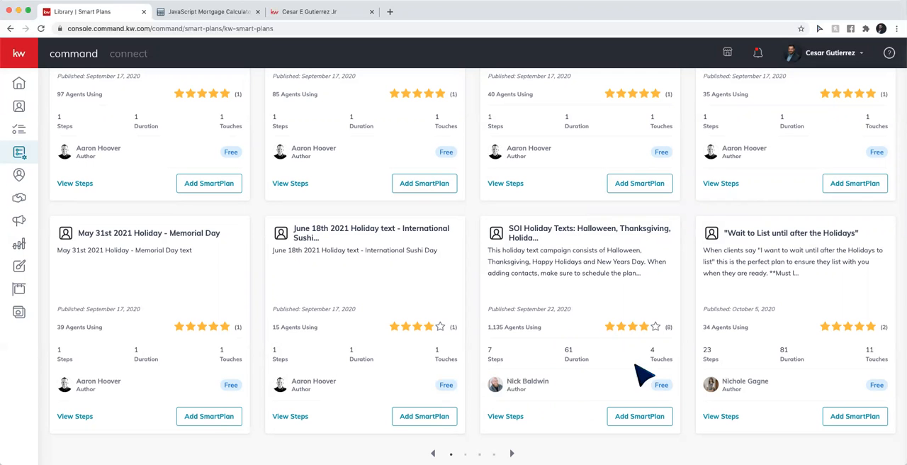
{"action": "left_click", "coordinate": [505, 415]}
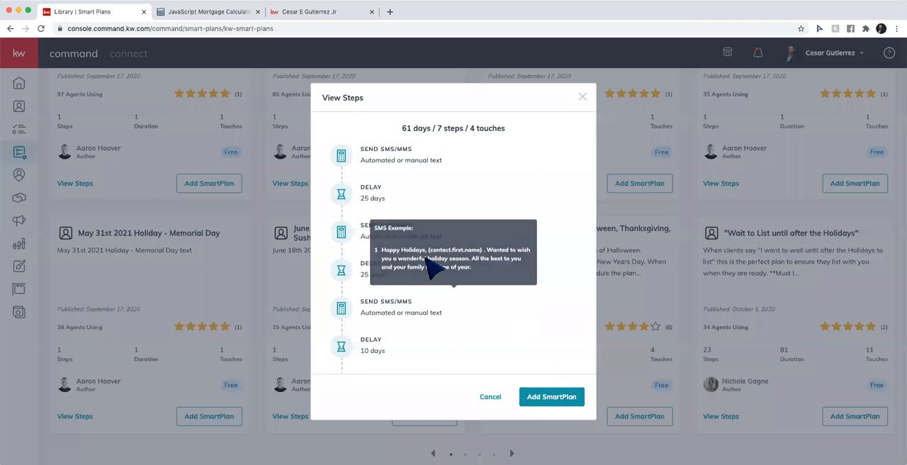
{"action": "scroll", "coordinate": [423, 264], "scroll_direction": "down", "scroll_amount": 1}
{"action": "scroll", "coordinate": [419, 261], "scroll_direction": "up", "scroll_amount": 1}
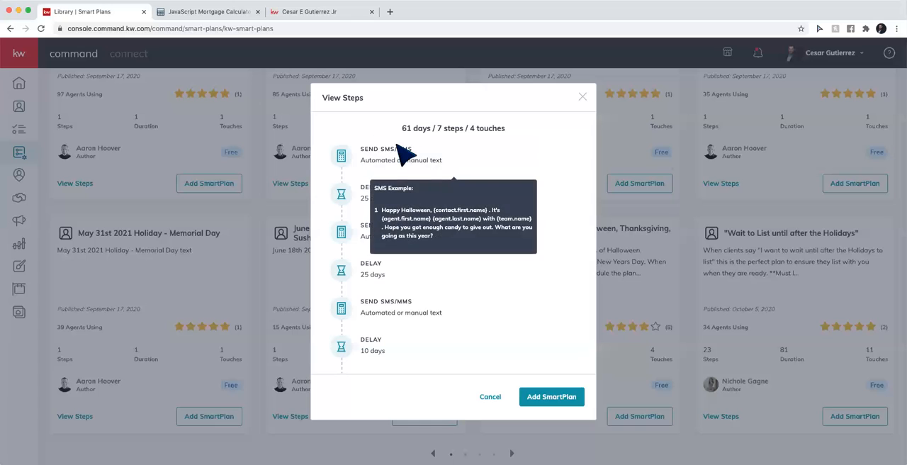
{"action": "scroll", "coordinate": [397, 311], "scroll_direction": "down", "scroll_amount": 1}
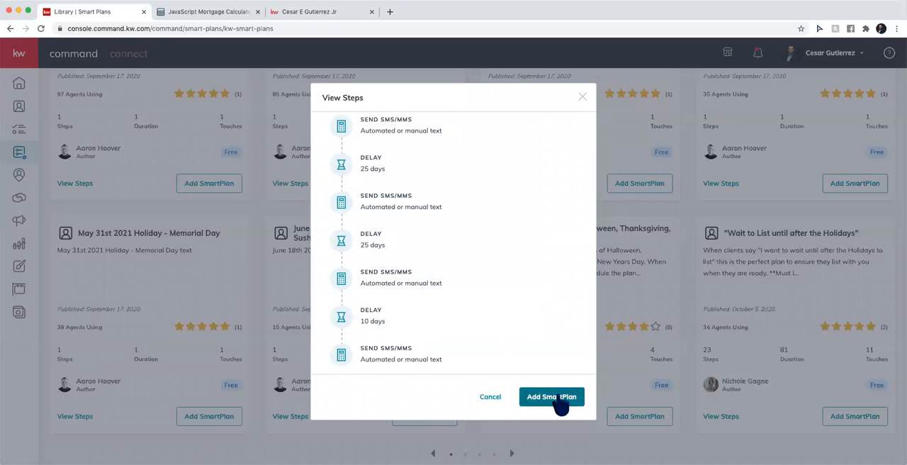
{"action": "left_click", "coordinate": [582, 96]}
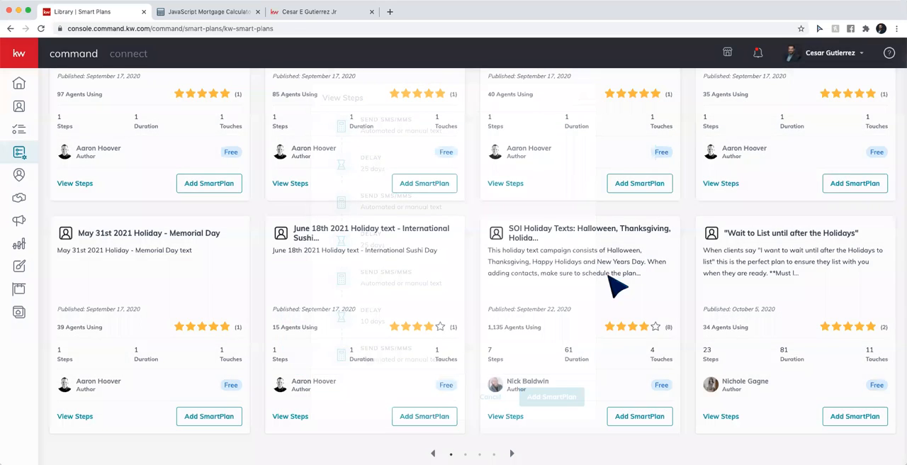
Add the "SOI Holiday Texts: Halloween, Thanksgiving" SmartPlan to My SmartPlans under its suggested plan name
{"action": "left_click", "coordinate": [641, 418]}
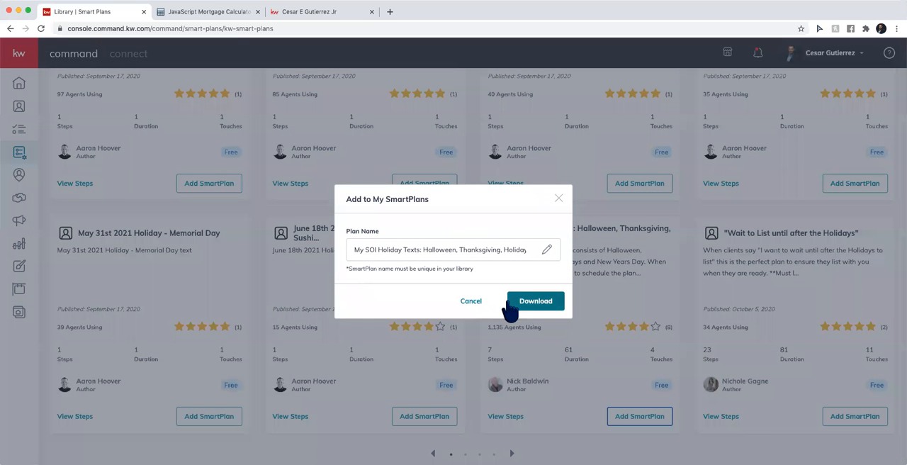
{"action": "left_click", "coordinate": [523, 303]}
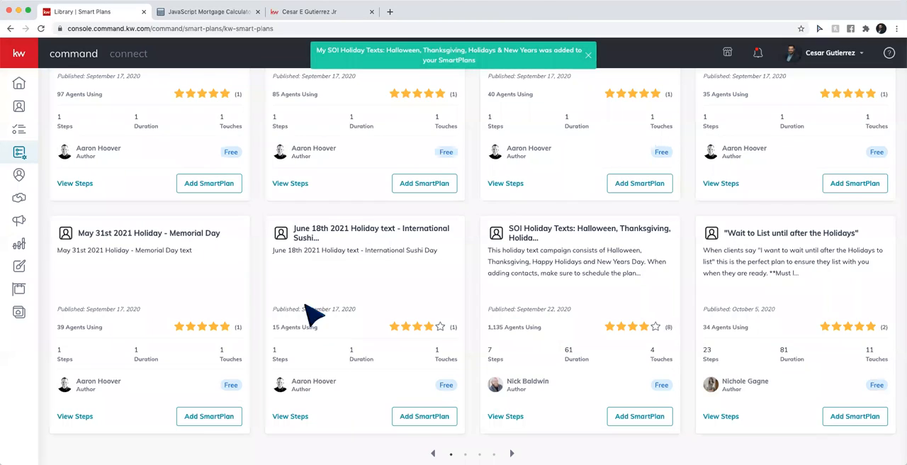
Go to My SmartPlans and open the "My SOI Holiday Texts" plan for editing
{"action": "scroll", "coordinate": [260, 220], "scroll_direction": "up", "scroll_amount": 3}
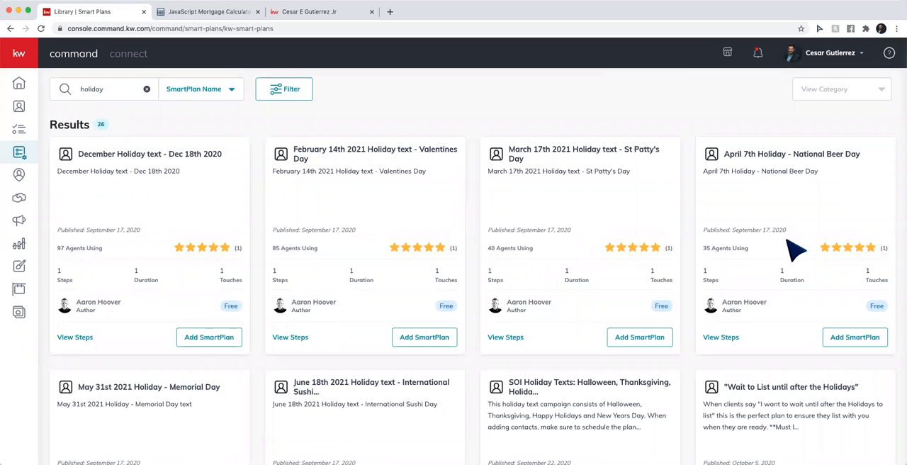
{"action": "scroll", "coordinate": [786, 240], "scroll_direction": "down", "scroll_amount": 1}
{"action": "scroll", "coordinate": [787, 241], "scroll_direction": "up", "scroll_amount": 3}
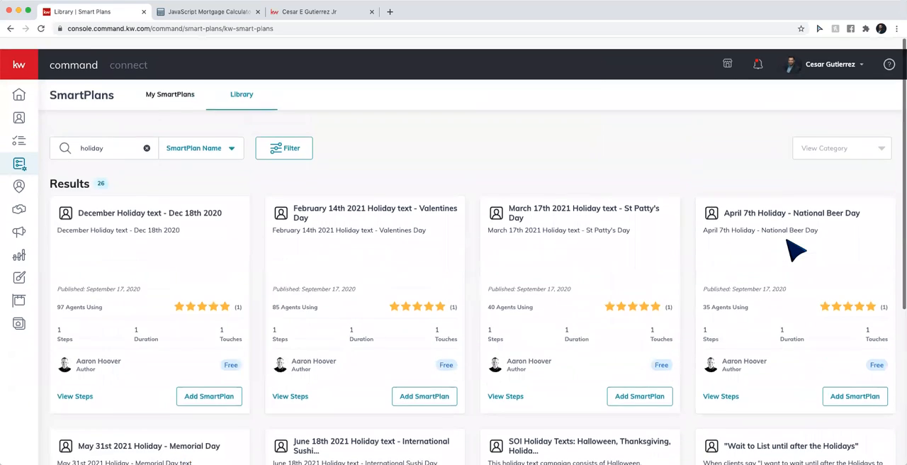
{"action": "left_click", "coordinate": [168, 87]}
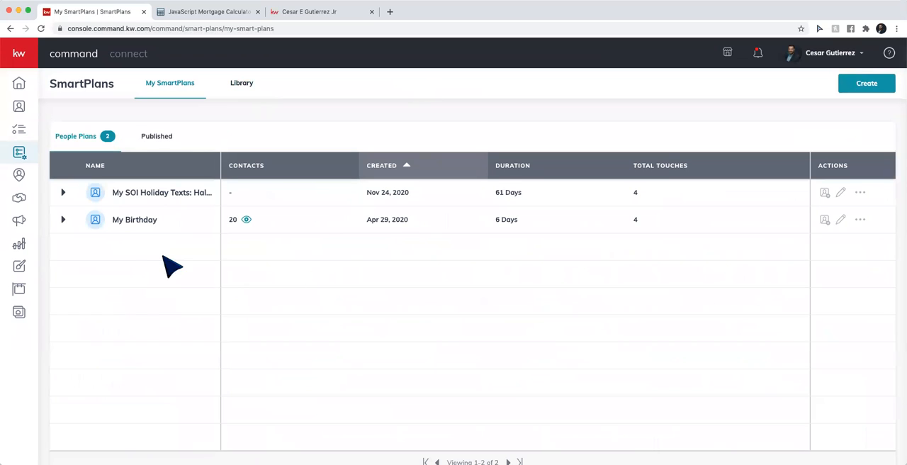
{"action": "left_click", "coordinate": [840, 192]}
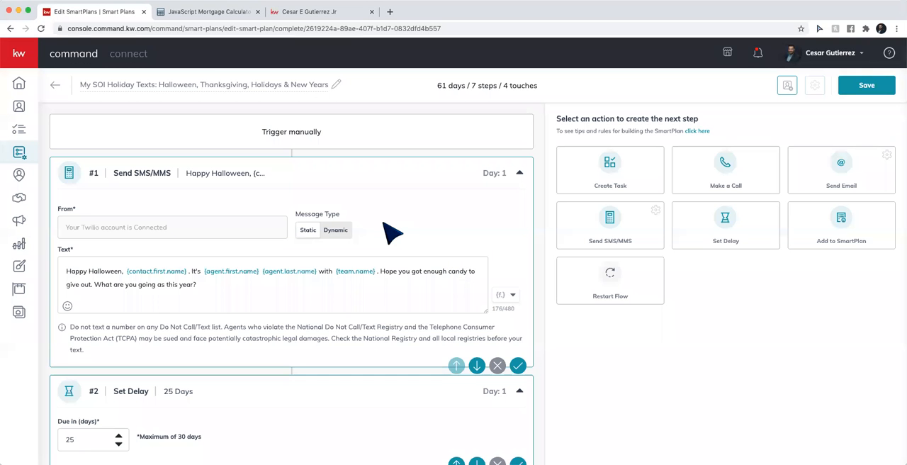
Remove the Halloween SMS step and the 25-day delay that follows it from the SmartPlan
{"action": "scroll", "coordinate": [391, 232], "scroll_direction": "down", "scroll_amount": 2}
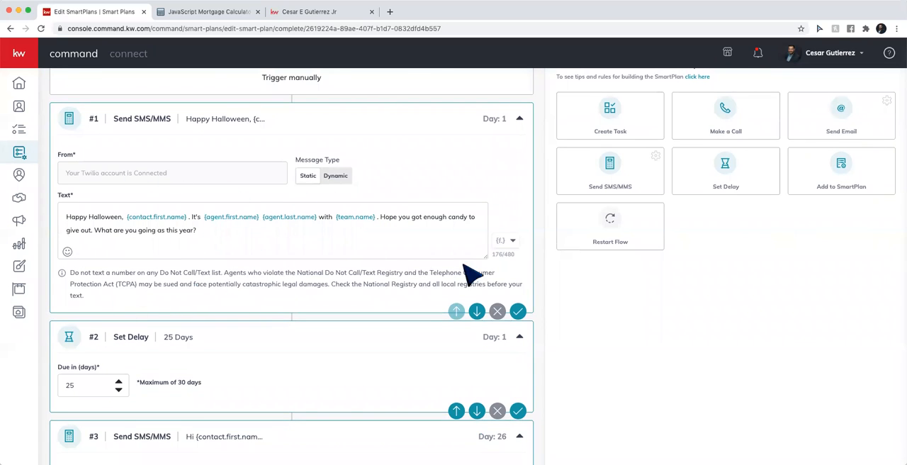
{"action": "left_click", "coordinate": [497, 311]}
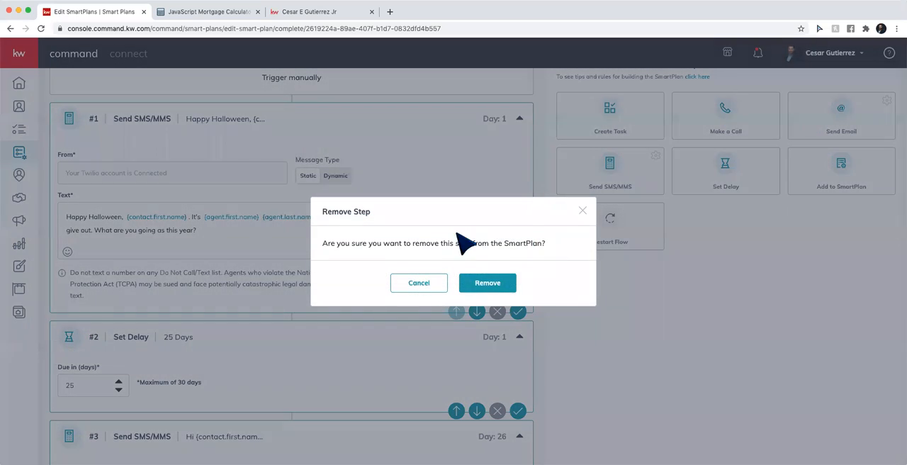
{"action": "left_click", "coordinate": [500, 287]}
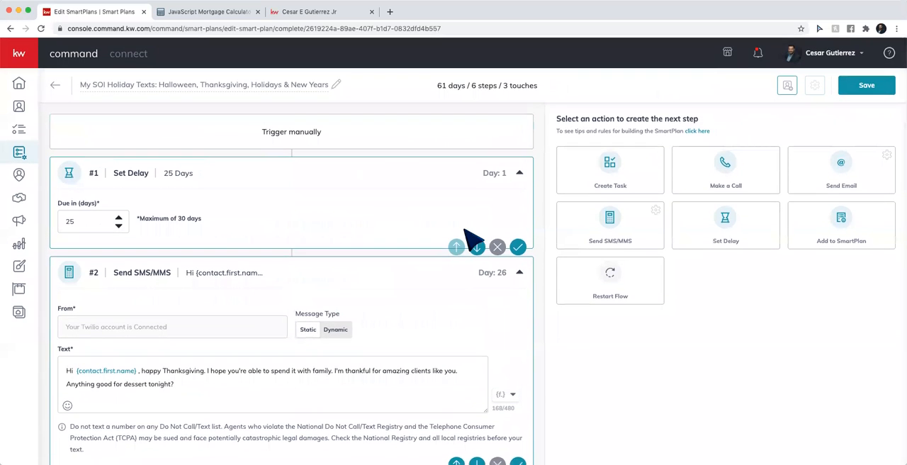
{"action": "left_click", "coordinate": [497, 246]}
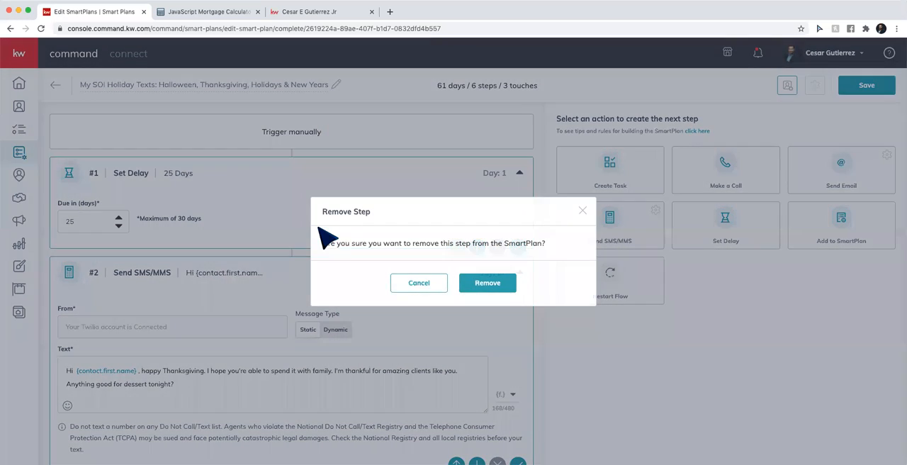
{"action": "left_click", "coordinate": [489, 290]}
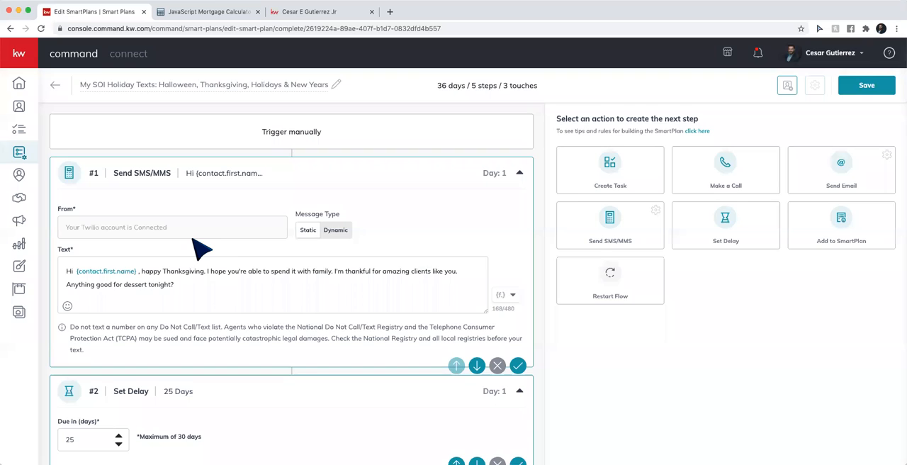
In the Thanksgiving text, capitalize "Happy" and replace the closing dessert question and preceding period with an exclamation mark
{"action": "scroll", "coordinate": [193, 240], "scroll_direction": "down", "scroll_amount": 1}
{"action": "left_click", "coordinate": [144, 247]}
{"action": "key", "text": "BackSpace"}
{"action": "type", "text": "H"}
{"action": "left_click", "coordinate": [440, 187]}
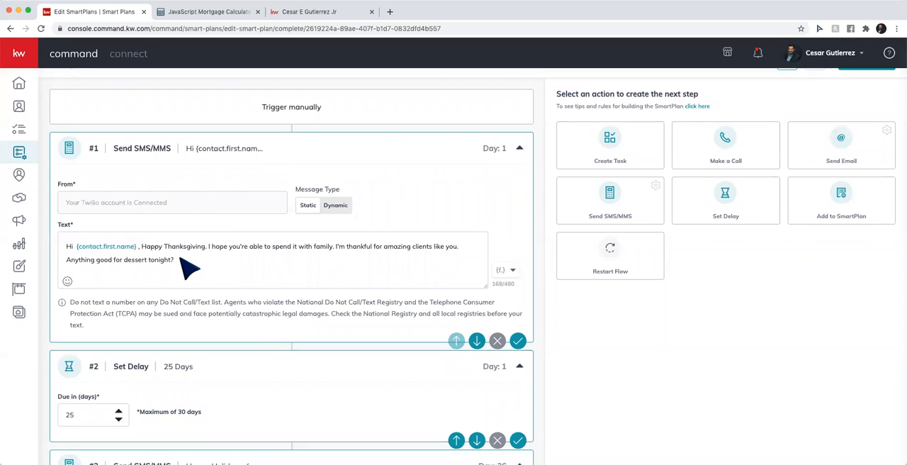
{"action": "left_click_drag", "start_coordinate": [182, 262], "coordinate": [71, 260]}
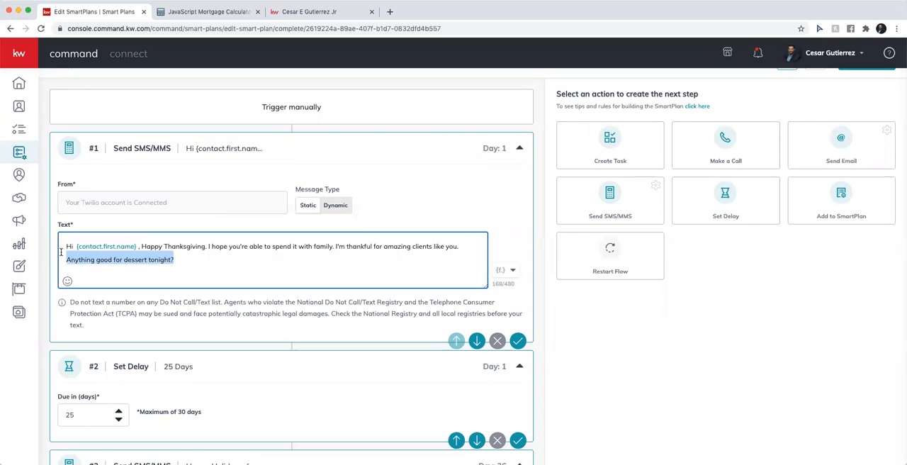
{"action": "key", "text": "BackSpace"}
{"action": "type", "text": "!"}
Sign the Thanksgiving text with the agent's full name and "Keller Williams Laredo" on separate lines below a blank line
{"action": "key", "text": "Return"}
{"action": "key", "text": "Return"}
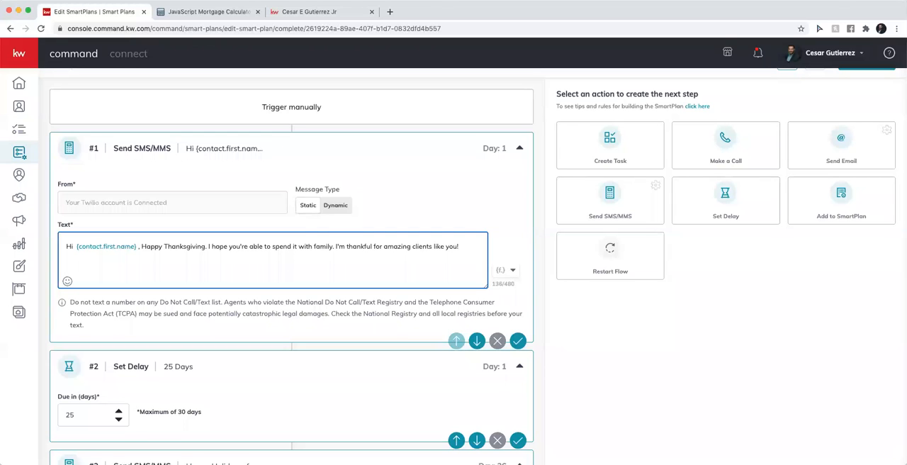
{"action": "type", "text": "Cesar "}
{"action": "type", "text": "E Gutierre"}
{"action": "type", "text": "z Jr "}
{"action": "type", "text": "Keller Wil"}
{"action": "type", "text": "liams Laredo"}
{"action": "key", "text": "Return"}
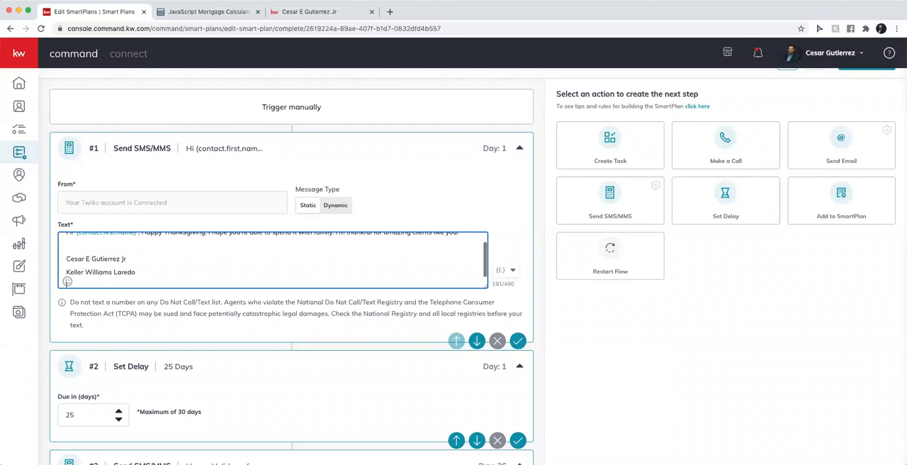
{"action": "left_click", "coordinate": [147, 252]}
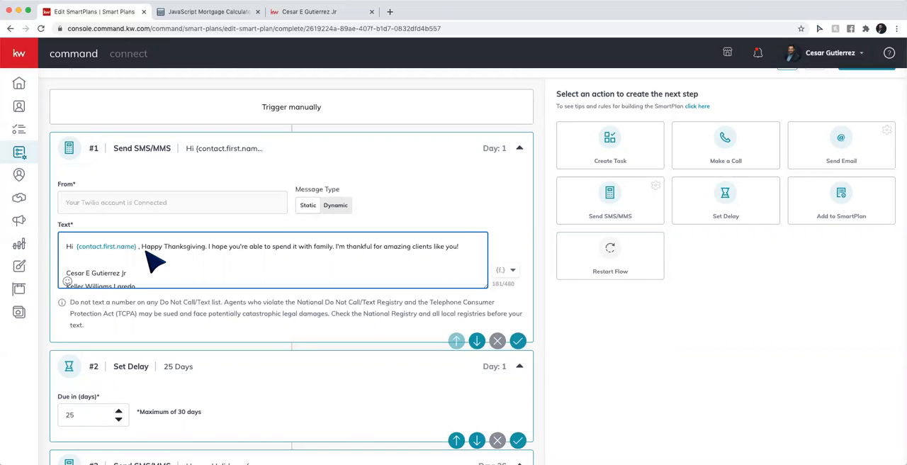
{"action": "scroll", "coordinate": [299, 267], "scroll_direction": "down", "scroll_amount": 2}
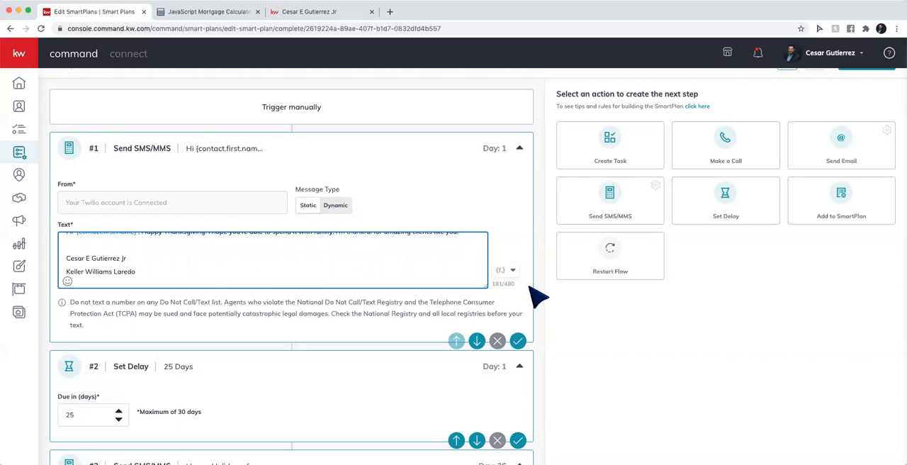
End the Happy Holidays text with "of year!" and sign it with the agent's full name and "Keller Williams Laredo"
{"action": "scroll", "coordinate": [548, 304], "scroll_direction": "down", "scroll_amount": 1}
{"action": "scroll", "coordinate": [542, 304], "scroll_direction": "down", "scroll_amount": 4}
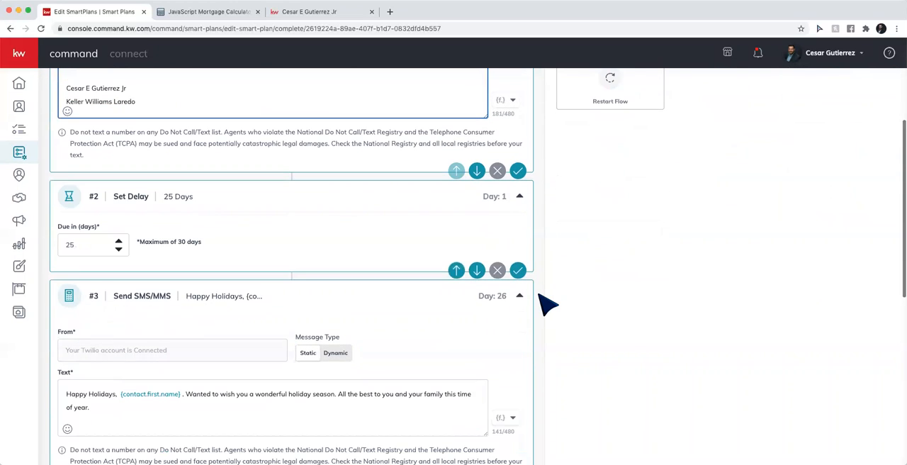
{"action": "scroll", "coordinate": [316, 259], "scroll_direction": "down", "scroll_amount": 3}
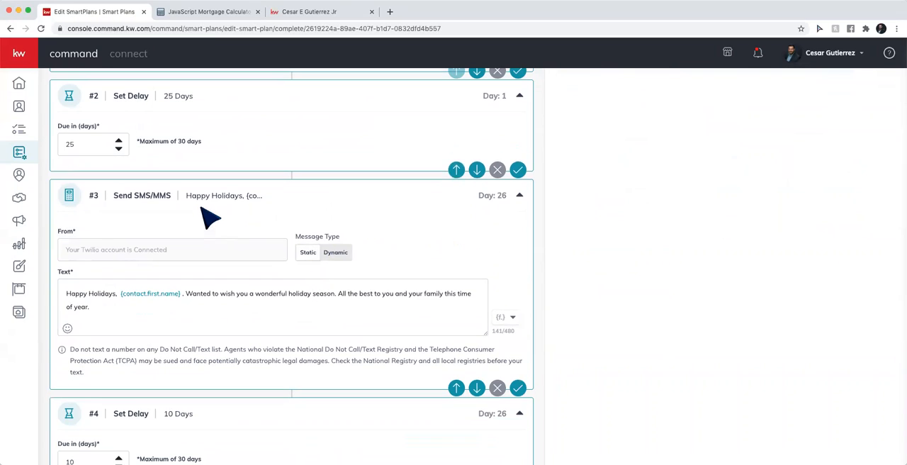
{"action": "scroll", "coordinate": [186, 296], "scroll_direction": "down", "scroll_amount": 1}
{"action": "left_click", "coordinate": [109, 280]}
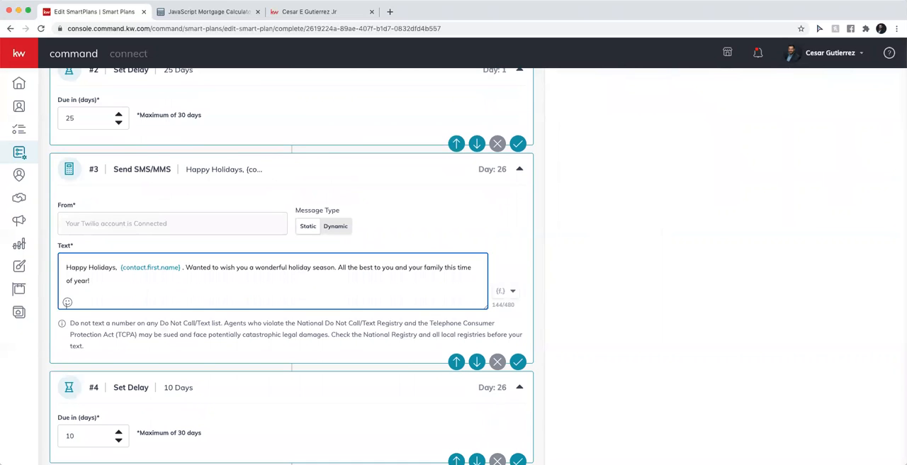
{"action": "key", "text": "Return"}
{"action": "key", "text": "Return"}
{"action": "type", "text": "Cesar E G"}
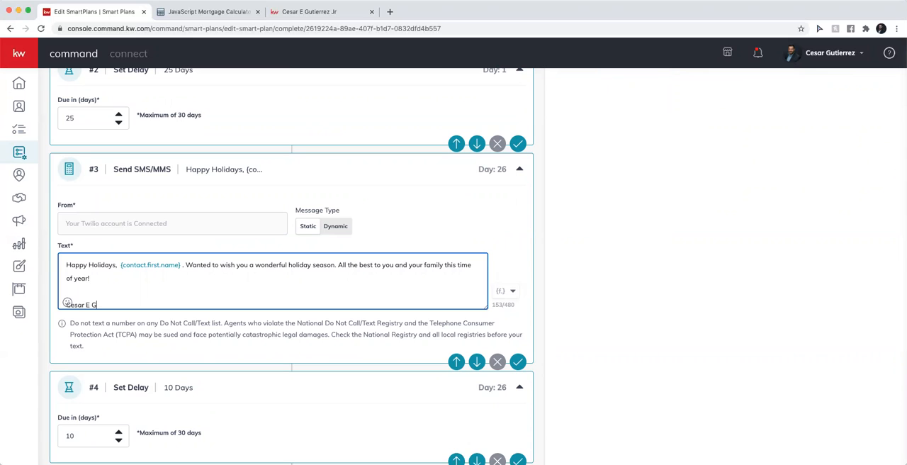
{"action": "type", "text": "utierrez Jr"}
{"action": "key", "text": "Return"}
{"action": "type", "text": "Keller Williams "}
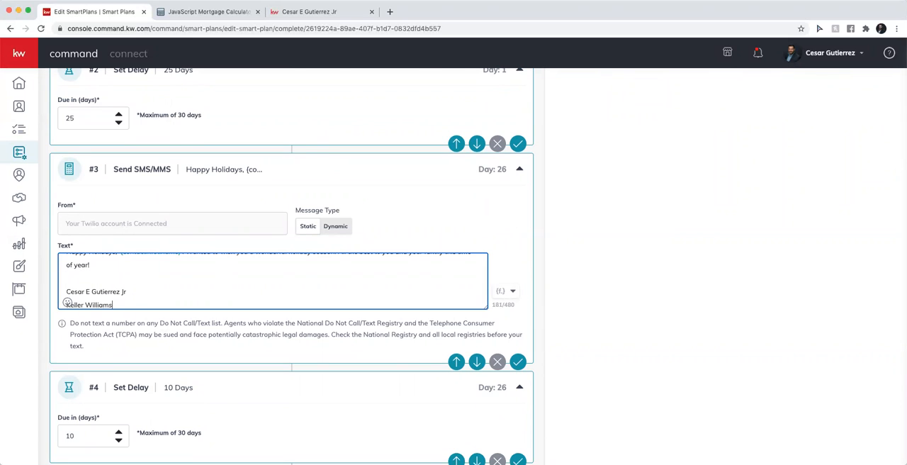
{"action": "type", "text": "Laredo"}
Sign the "Can you believe it's 2021" text with the agent's full name and "Keller Williams Laredo" below a blank line
{"action": "scroll", "coordinate": [542, 282], "scroll_direction": "down", "scroll_amount": 3}
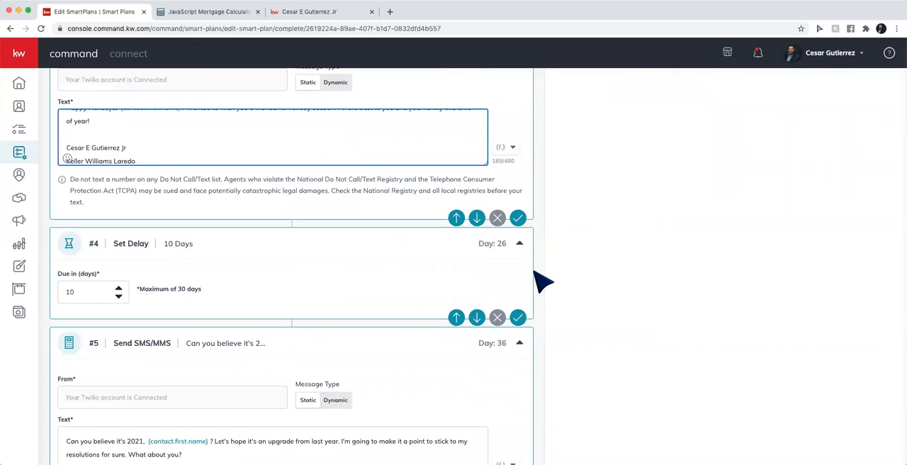
{"action": "scroll", "coordinate": [543, 282], "scroll_direction": "down", "scroll_amount": 2}
{"action": "scroll", "coordinate": [543, 281], "scroll_direction": "down", "scroll_amount": 1}
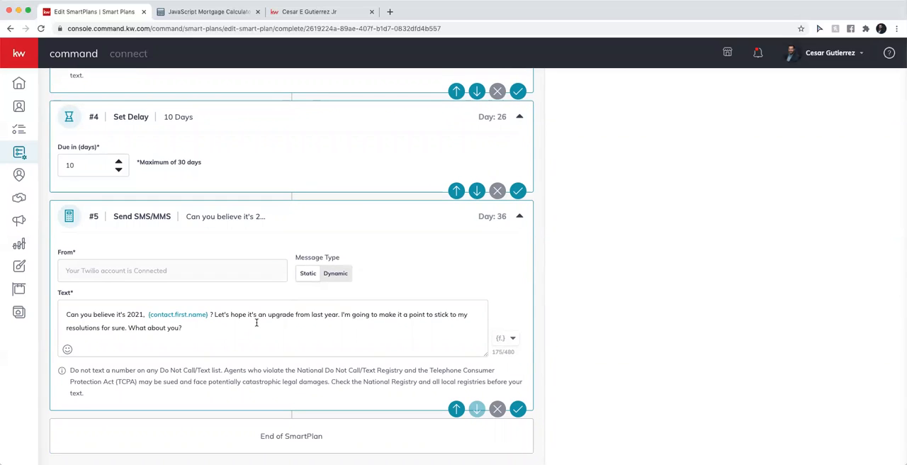
{"action": "left_click", "coordinate": [189, 328]}
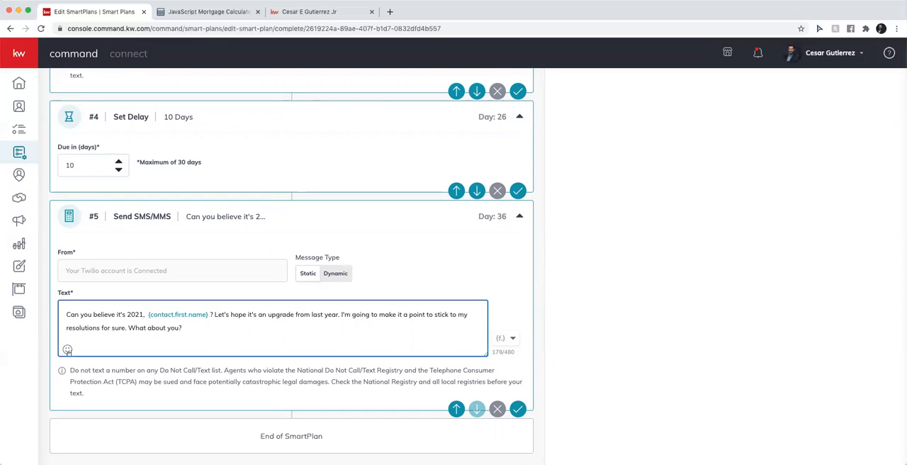
{"action": "key", "text": "Return"}
{"action": "type", "text": "Cesar EGutierr"}
{"action": "key", "text": "BackSpace"}
{"action": "key", "text": "BackSpace"}
{"action": "key", "text": "BackSpace"}
{"action": "key", "text": "BackSpace"}
{"action": "key", "text": "BackSpace"}
{"action": "key", "text": "BackSpace"}
{"action": "key", "text": "BackSpace"}
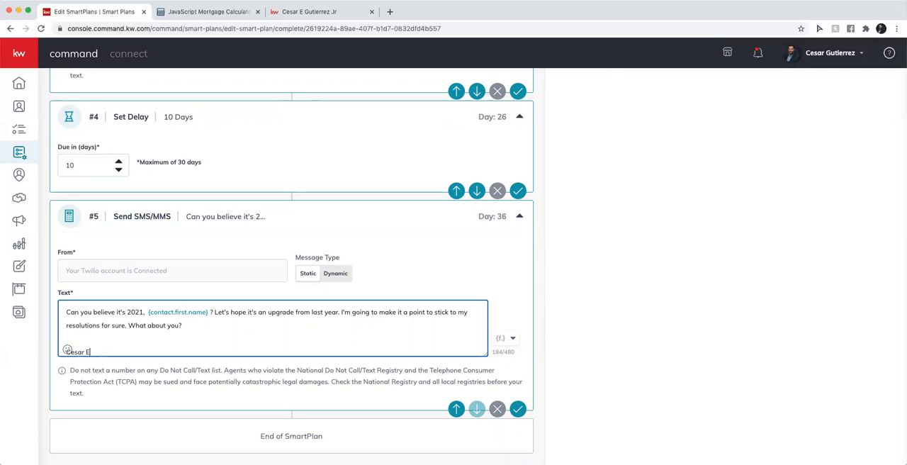
{"action": "type", "text": "Gutierrez Jr"}
{"action": "key", "text": "Return"}
{"action": "type", "text": "Keller Williams Laredo"}
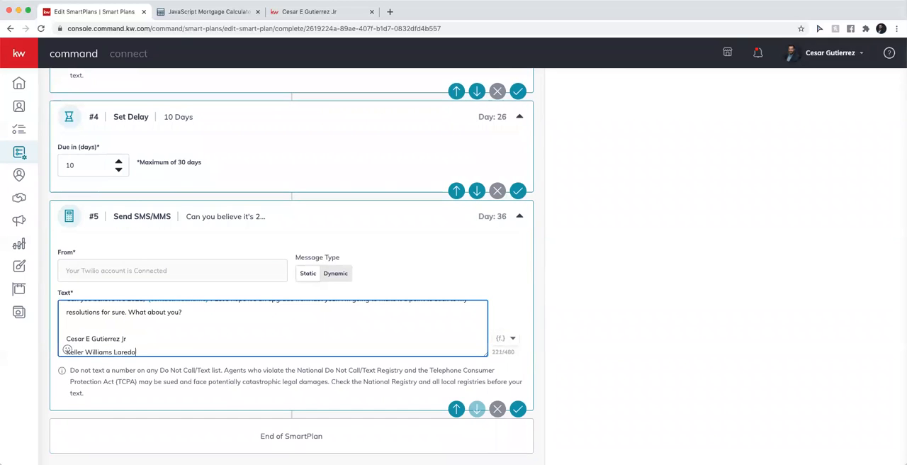
Review the edited messages across the SmartPlan and save the plan
{"action": "scroll", "coordinate": [332, 342], "scroll_direction": "up", "scroll_amount": 2}
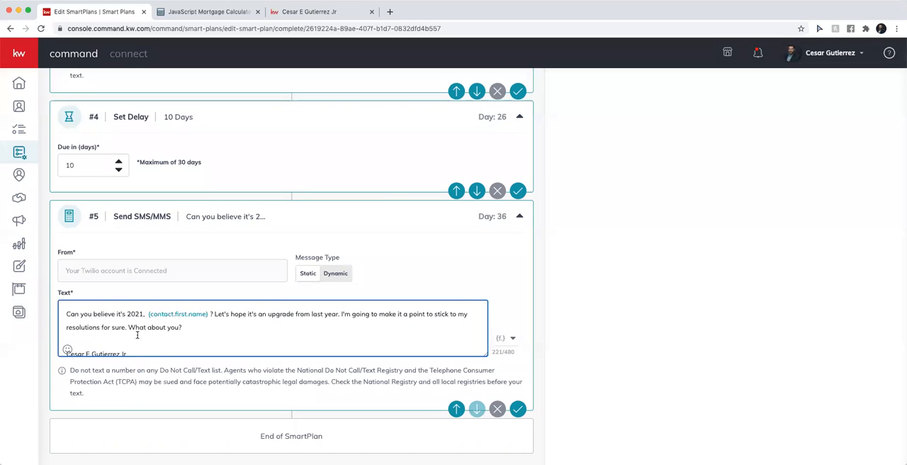
{"action": "scroll", "coordinate": [257, 299], "scroll_direction": "up", "scroll_amount": 15}
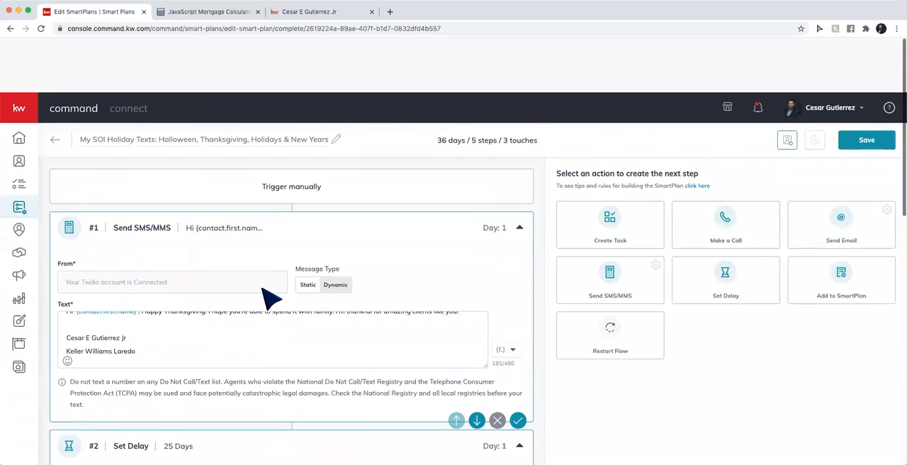
{"action": "scroll", "coordinate": [272, 298], "scroll_direction": "down", "scroll_amount": 2}
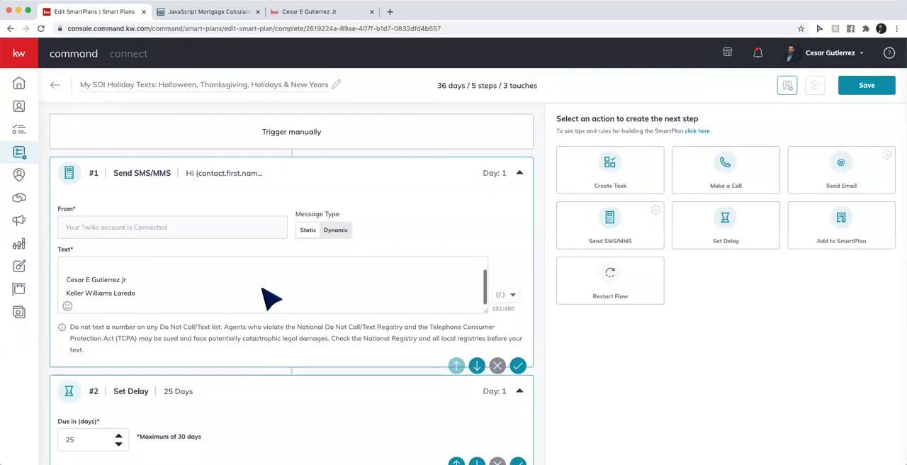
{"action": "scroll", "coordinate": [240, 364], "scroll_direction": "down", "scroll_amount": 3}
{"action": "scroll", "coordinate": [241, 364], "scroll_direction": "down", "scroll_amount": 15}
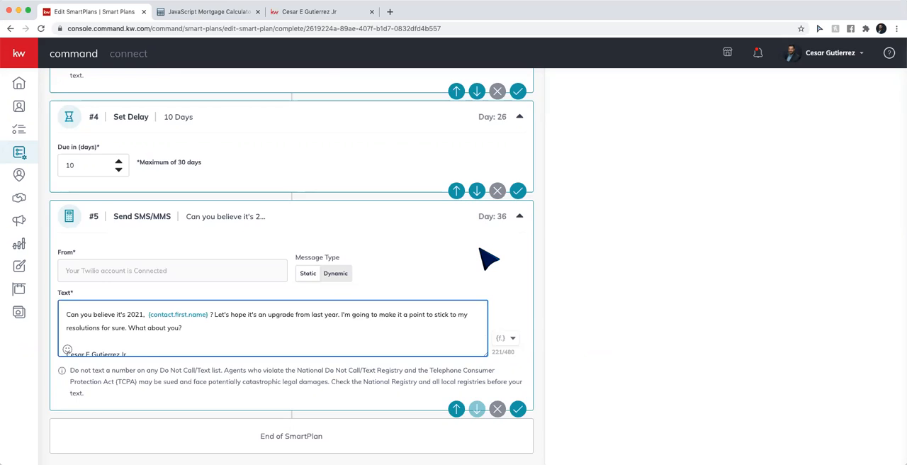
{"action": "scroll", "coordinate": [482, 253], "scroll_direction": "up", "scroll_amount": 3}
{"action": "scroll", "coordinate": [478, 252], "scroll_direction": "up", "scroll_amount": 7}
{"action": "left_click", "coordinate": [865, 89]}
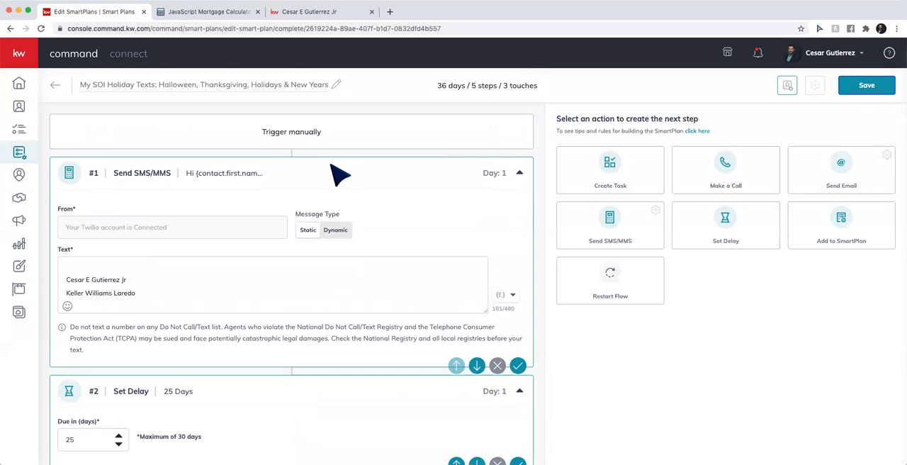
Leave the plan editor, start adding clients to the My SOI Holiday Texts plan, and select all contacts on the first page
{"action": "left_click", "coordinate": [56, 85]}
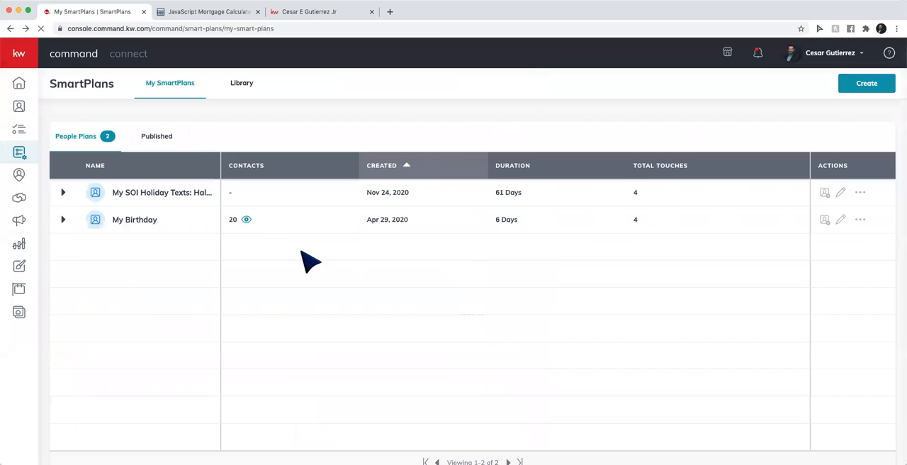
{"action": "left_click", "coordinate": [825, 192]}
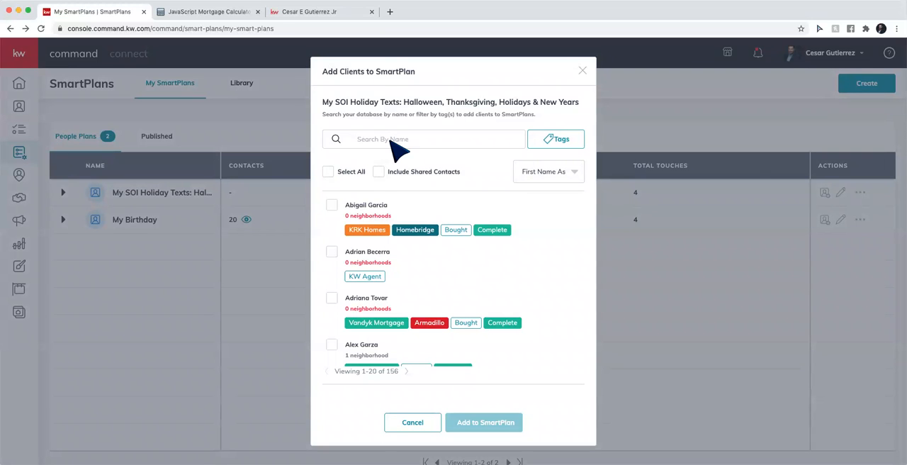
{"action": "left_click", "coordinate": [431, 139]}
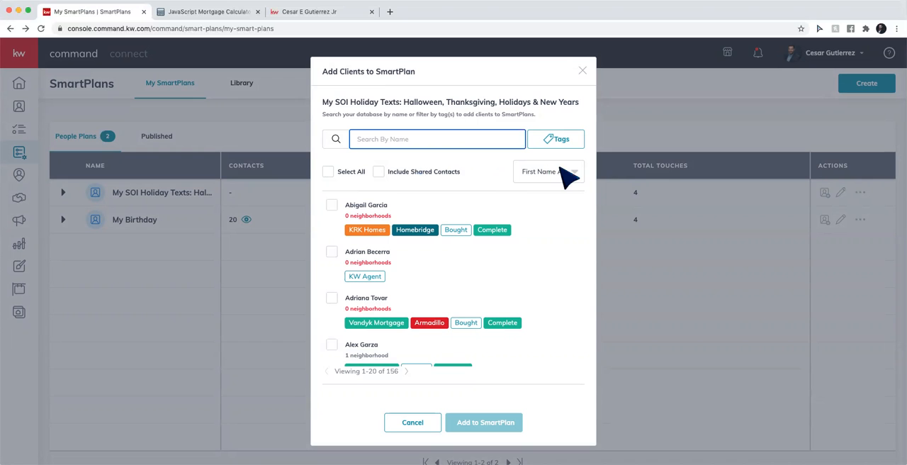
{"action": "left_click", "coordinate": [327, 172]}
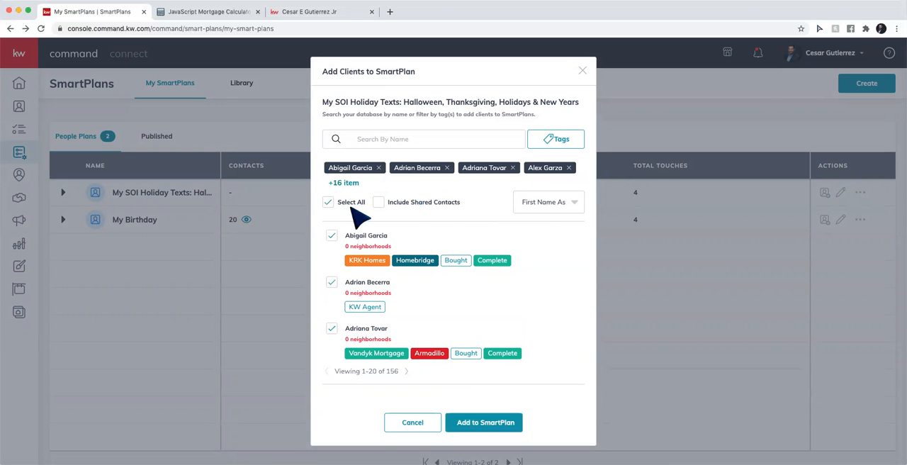
Extend the client selection with all contacts on the second and third pages of the list
{"action": "scroll", "coordinate": [385, 222], "scroll_direction": "down", "scroll_amount": 6}
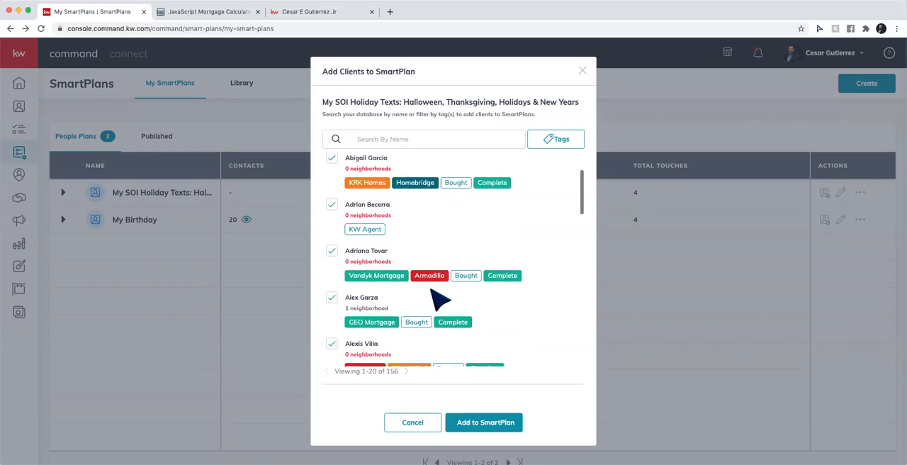
{"action": "scroll", "coordinate": [439, 301], "scroll_direction": "down", "scroll_amount": 10}
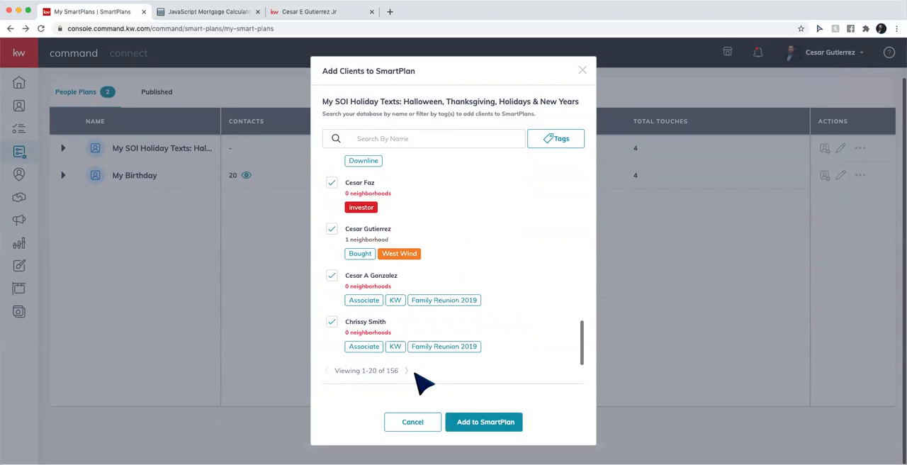
{"action": "left_click", "coordinate": [409, 370]}
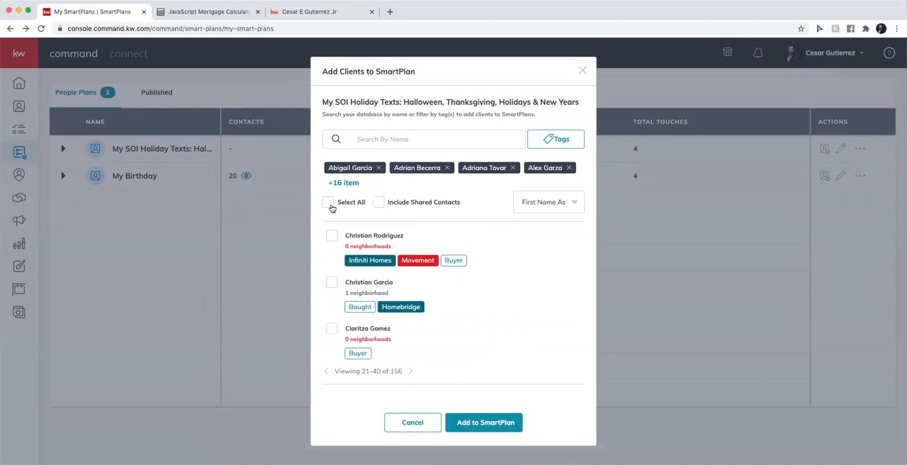
{"action": "scroll", "coordinate": [465, 330], "scroll_direction": "down", "scroll_amount": 10}
{"action": "left_click", "coordinate": [410, 370]}
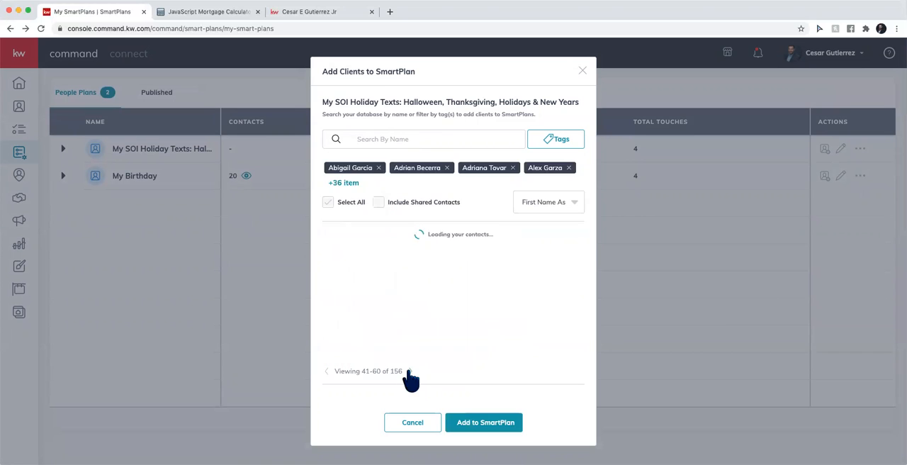
{"action": "left_click", "coordinate": [328, 202]}
{"action": "scroll", "coordinate": [449, 299], "scroll_direction": "down", "scroll_amount": 5}
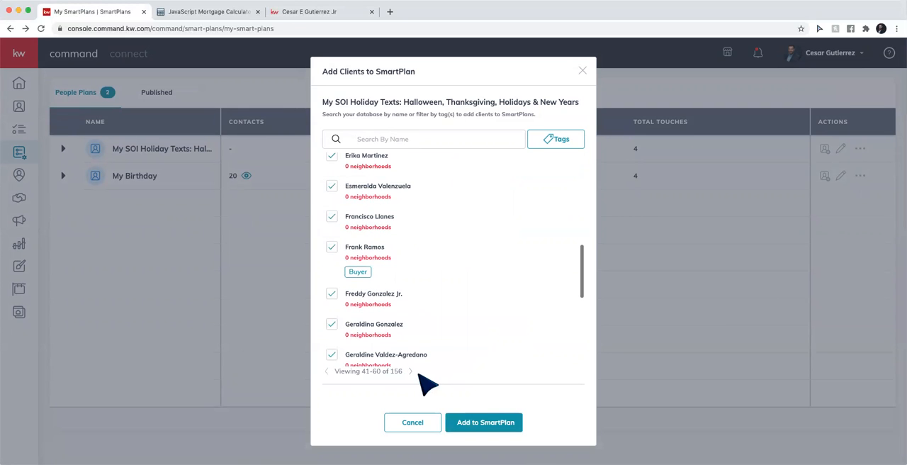
Extend the client selection with all contacts on the fourth and fifth pages of the list
{"action": "left_click", "coordinate": [409, 372]}
{"action": "left_click", "coordinate": [328, 202]}
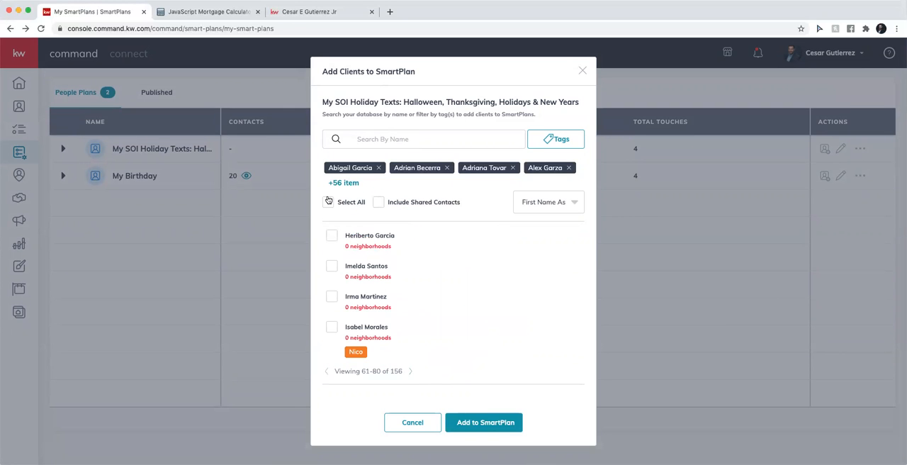
{"action": "scroll", "coordinate": [433, 339], "scroll_direction": "down", "scroll_amount": 10}
{"action": "left_click", "coordinate": [411, 370]}
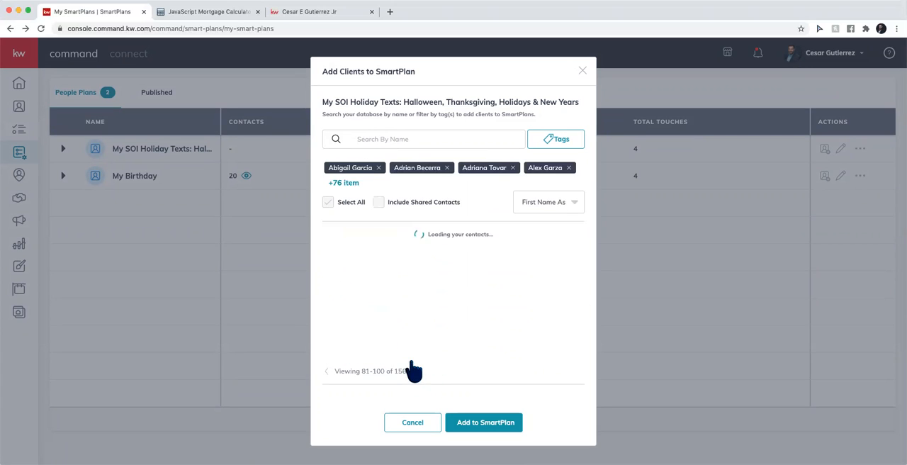
{"action": "left_click", "coordinate": [412, 371]}
{"action": "left_click", "coordinate": [328, 202]}
{"action": "scroll", "coordinate": [419, 289], "scroll_direction": "down", "scroll_amount": 10}
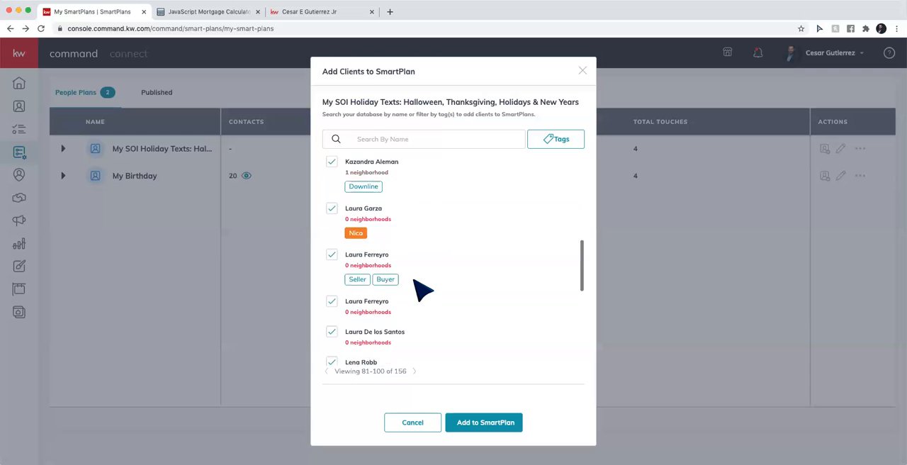
Extend the client selection with all contacts on the sixth and seventh pages of the list
{"action": "left_click", "coordinate": [415, 371]}
{"action": "left_click", "coordinate": [329, 202]}
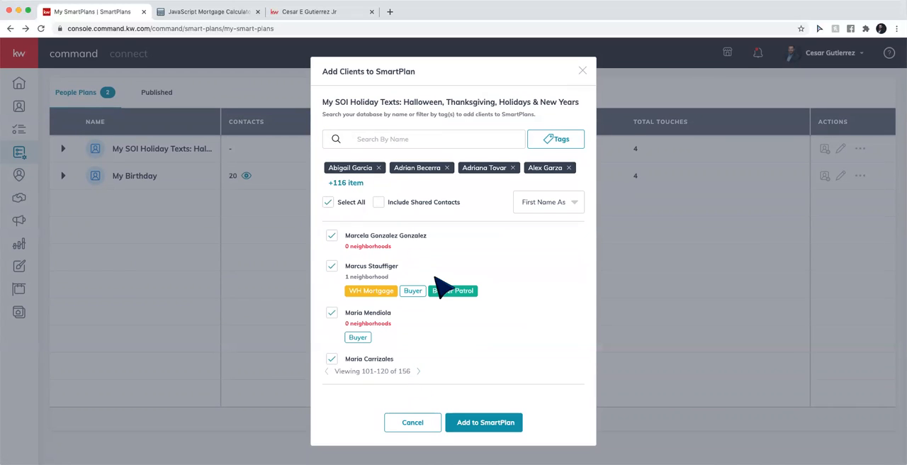
{"action": "scroll", "coordinate": [439, 290], "scroll_direction": "down", "scroll_amount": 5}
{"action": "scroll", "coordinate": [439, 290], "scroll_direction": "down", "scroll_amount": 5}
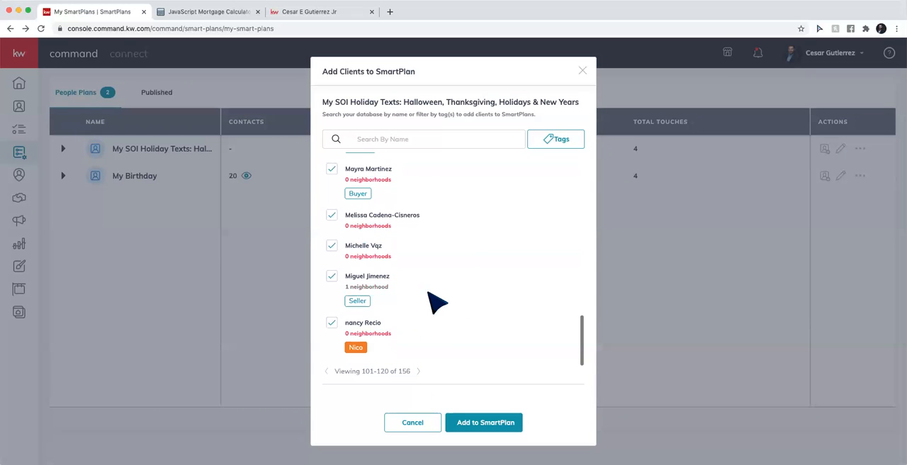
{"action": "left_click", "coordinate": [418, 371]}
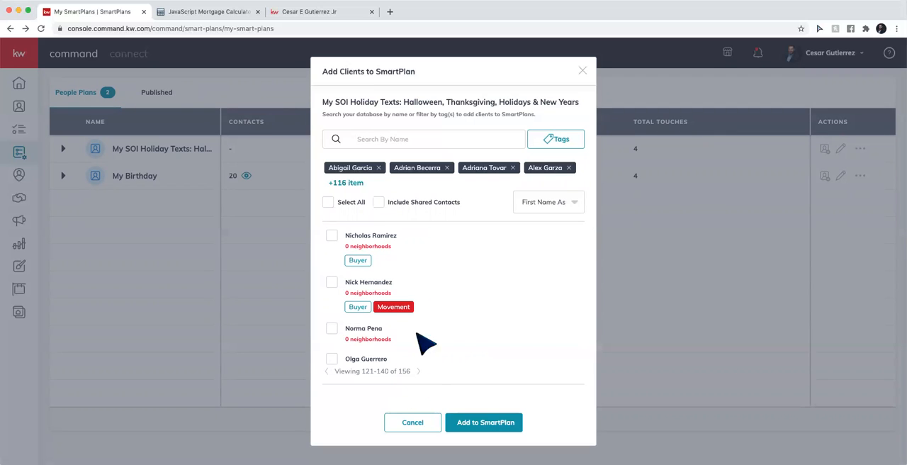
{"action": "left_click", "coordinate": [328, 202]}
{"action": "scroll", "coordinate": [439, 323], "scroll_direction": "down", "scroll_amount": 5}
Select all contacts on the last page, then discard the whole selection without adding anyone to the SmartPlan
{"action": "left_click", "coordinate": [419, 372]}
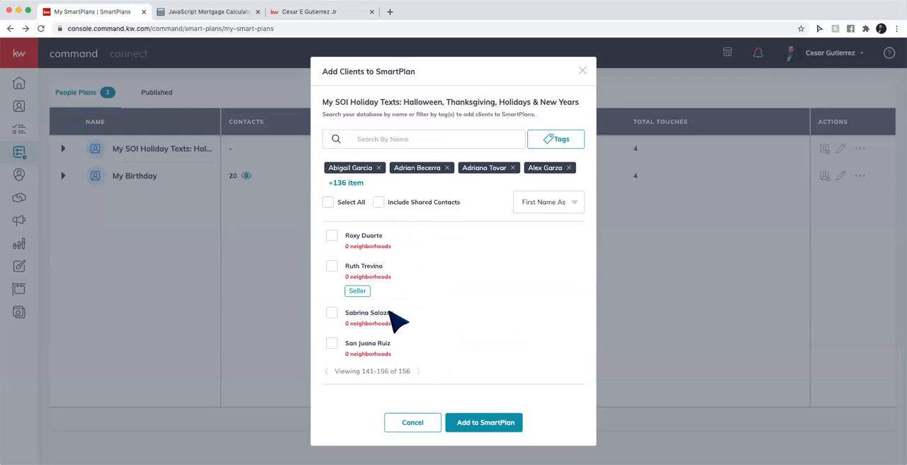
{"action": "left_click", "coordinate": [328, 203]}
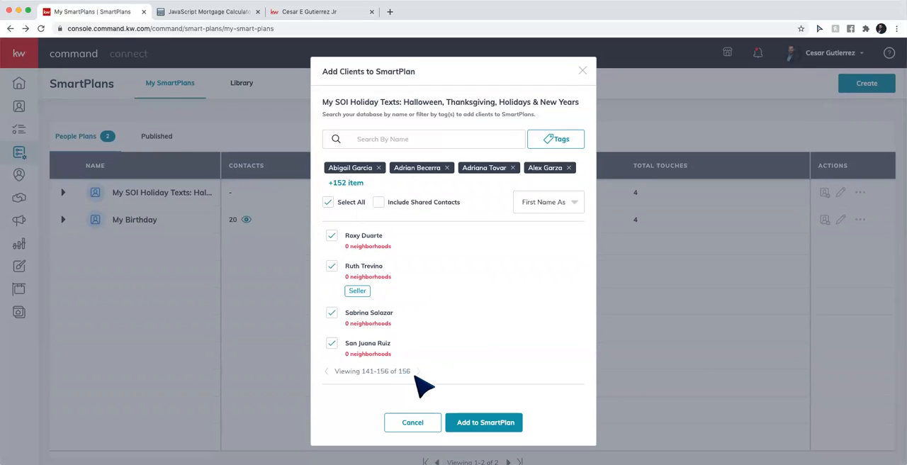
{"action": "scroll", "coordinate": [418, 307], "scroll_direction": "down", "scroll_amount": 6}
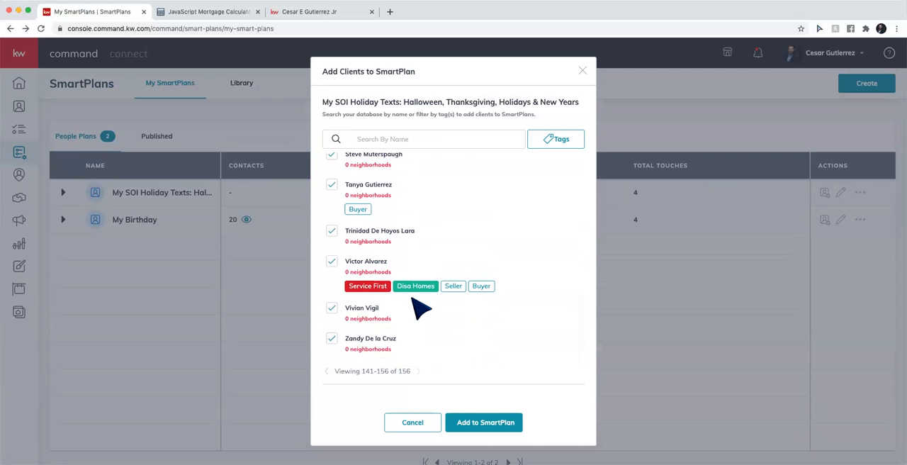
{"action": "scroll", "coordinate": [380, 259], "scroll_direction": "up", "scroll_amount": 6}
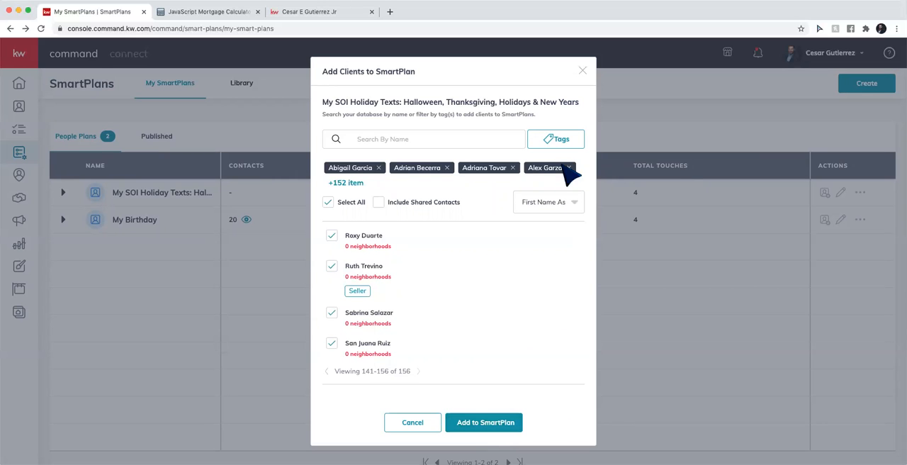
{"action": "left_click", "coordinate": [583, 72]}
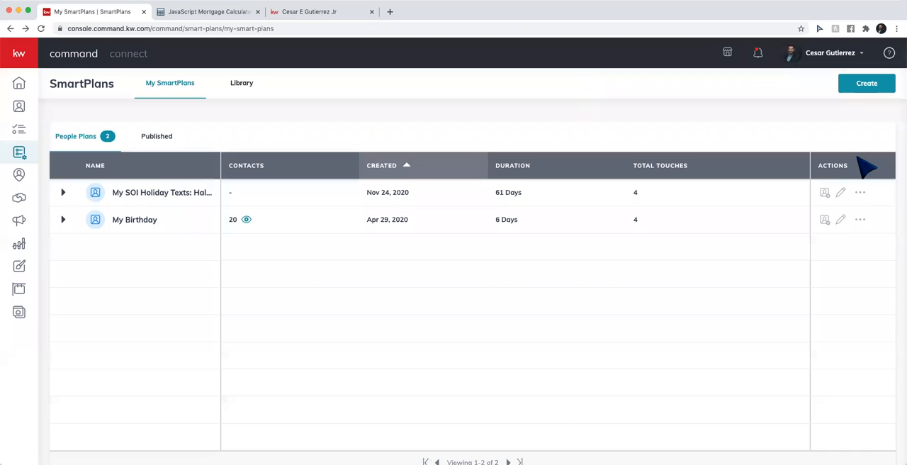
Add a Set Delay step to the holiday texts plan and move it up to the first position, before the Thanksgiving text
{"action": "left_click", "coordinate": [840, 193]}
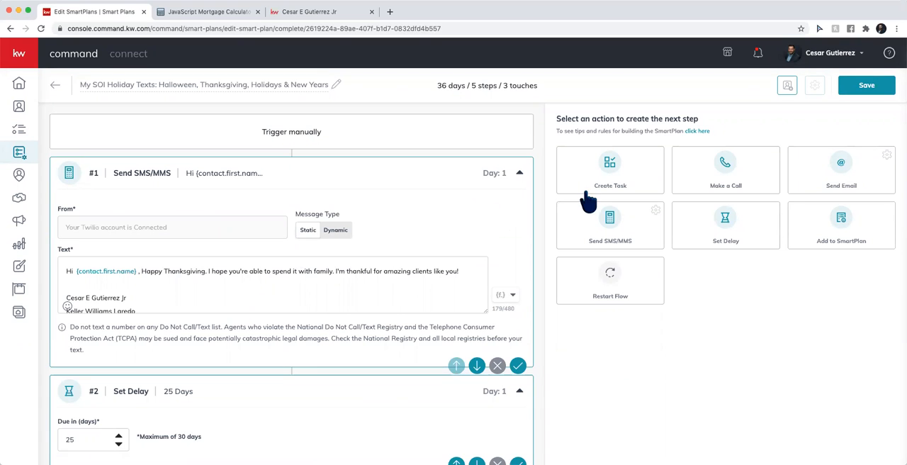
{"action": "left_click_drag", "start_coordinate": [705, 229], "coordinate": [731, 222]}
{"action": "scroll", "coordinate": [516, 420], "scroll_direction": "down", "scroll_amount": 15}
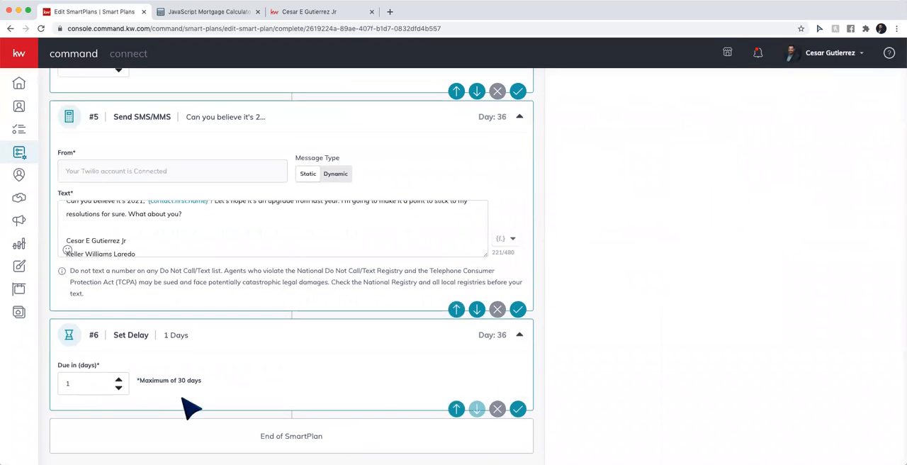
{"action": "left_click", "coordinate": [456, 408]}
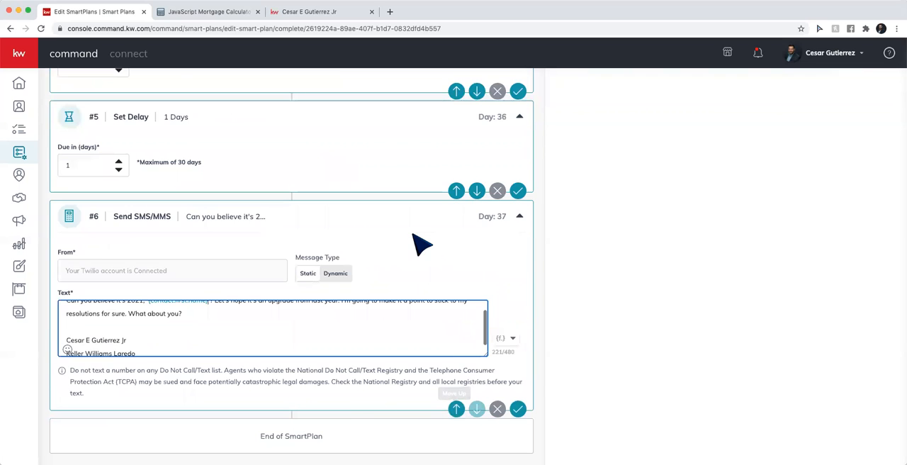
{"action": "scroll", "coordinate": [419, 243], "scroll_direction": "up", "scroll_amount": 2}
{"action": "left_click", "coordinate": [456, 329]}
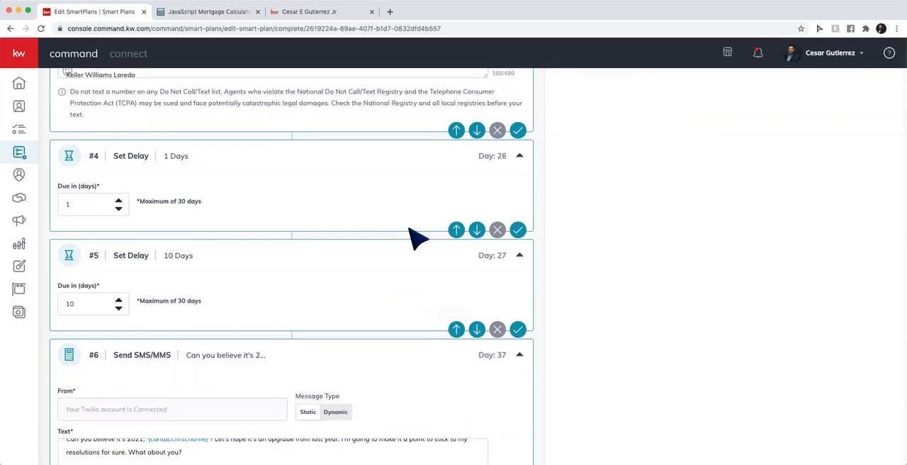
{"action": "left_click", "coordinate": [456, 229]}
{"action": "left_click", "coordinate": [458, 327]}
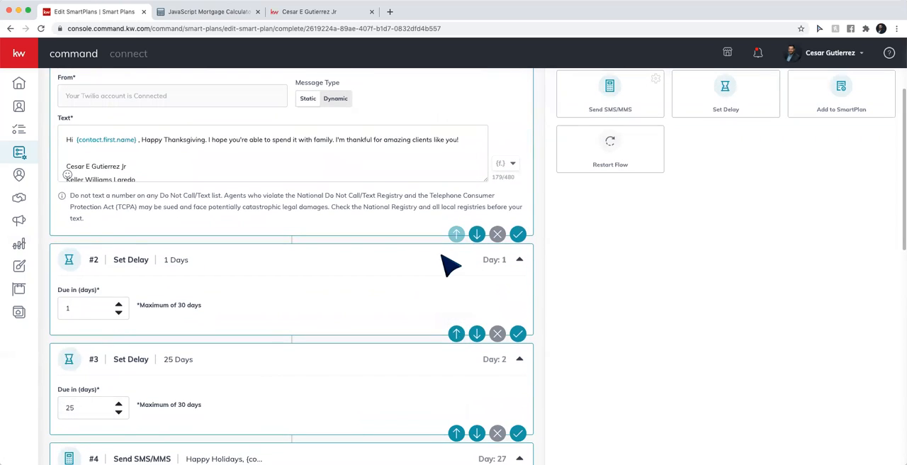
{"action": "left_click", "coordinate": [456, 333]}
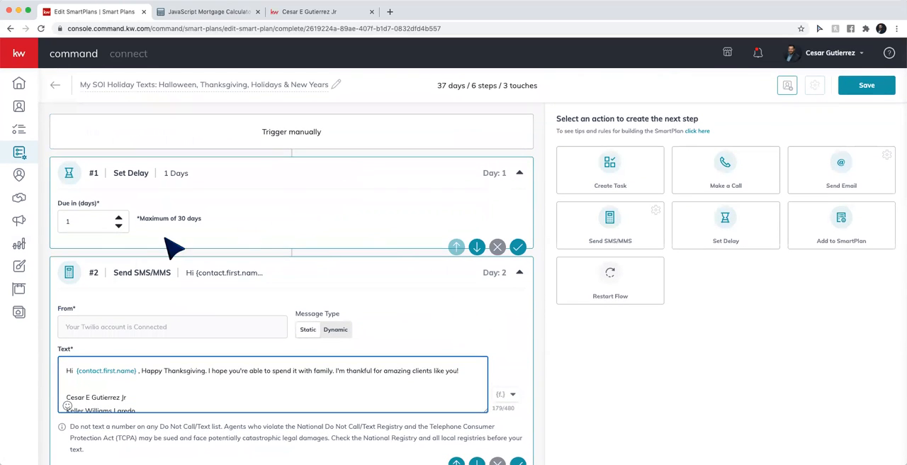
Set the first step's delay to 2 days, save the holiday texts plan and leave the editor
{"action": "left_click", "coordinate": [118, 218]}
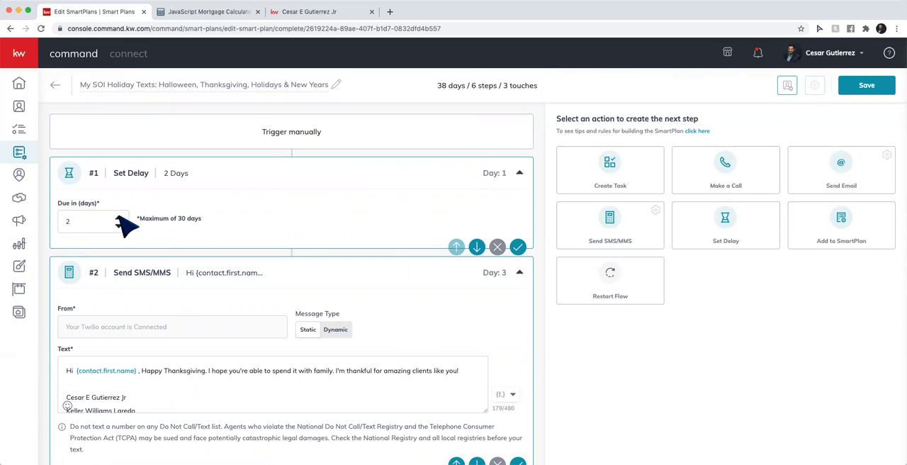
{"action": "left_click", "coordinate": [118, 218]}
{"action": "left_click", "coordinate": [118, 225]}
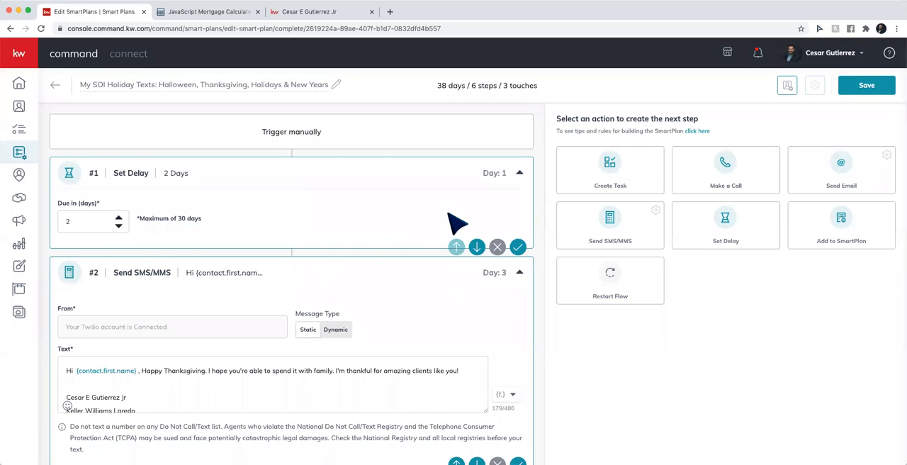
{"action": "left_click", "coordinate": [853, 86]}
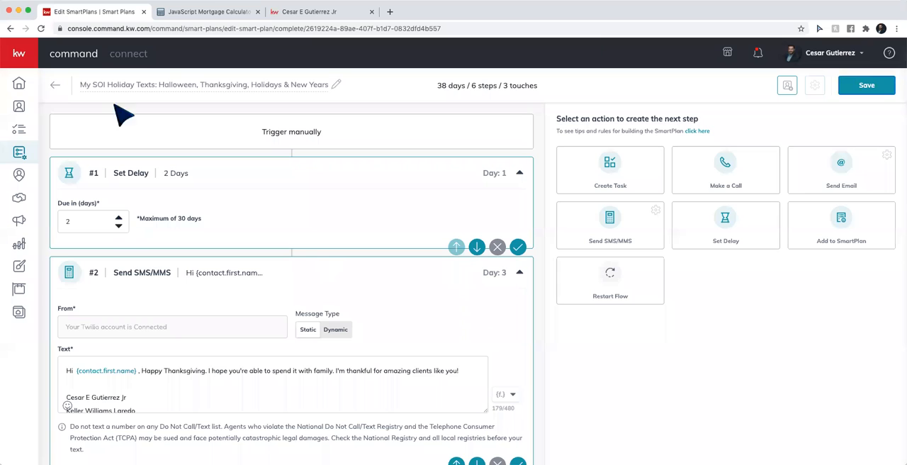
{"action": "left_click", "coordinate": [55, 84]}
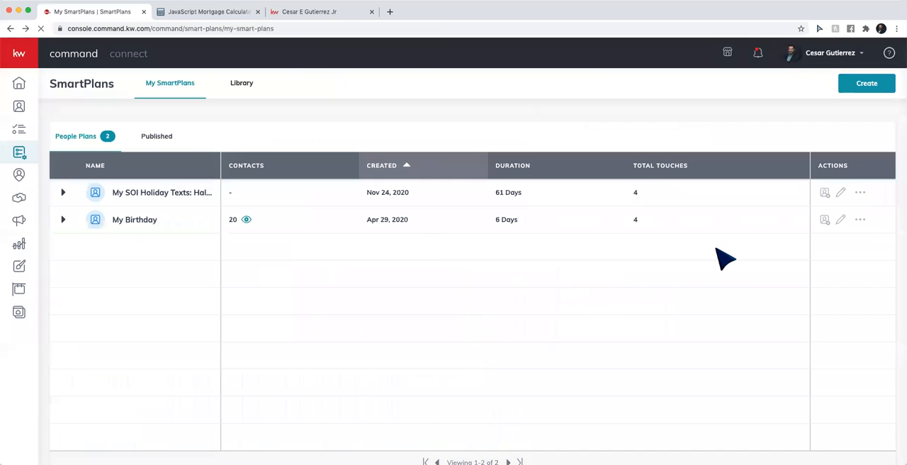
View the client selection for the holiday texts plan, close it without adding anyone, and return to My SmartPlans
{"action": "left_click", "coordinate": [824, 192]}
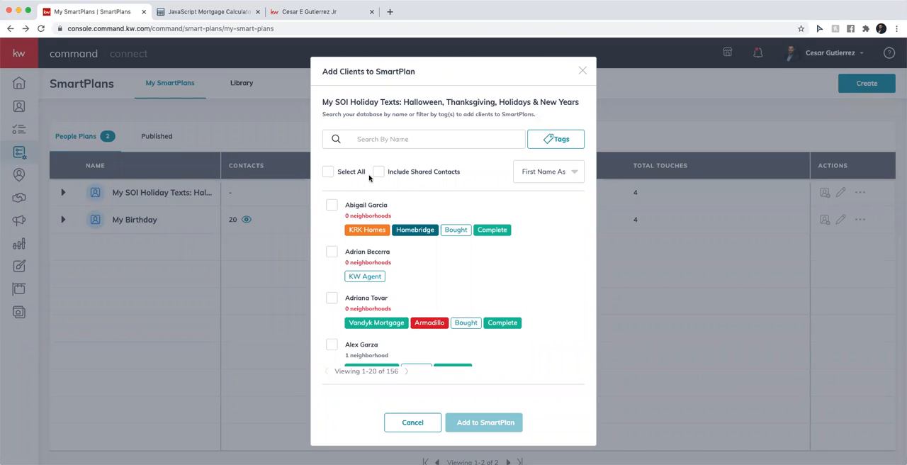
{"action": "left_click", "coordinate": [582, 71]}
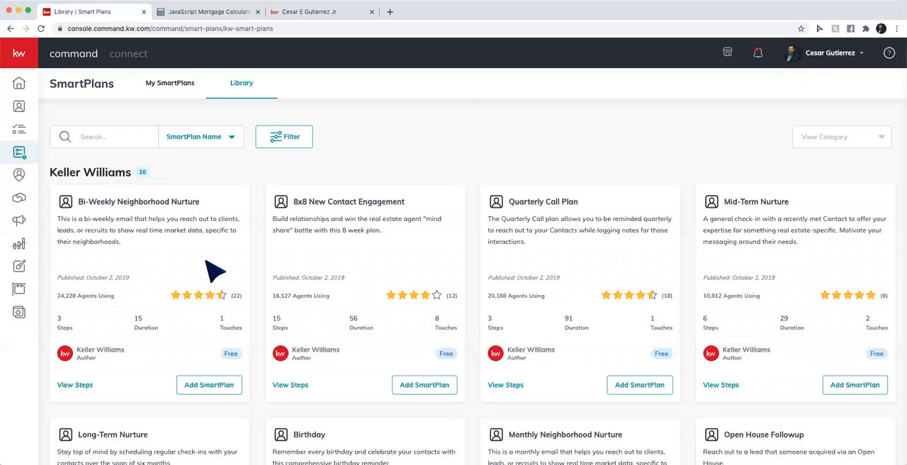
{"action": "left_click", "coordinate": [163, 85]}
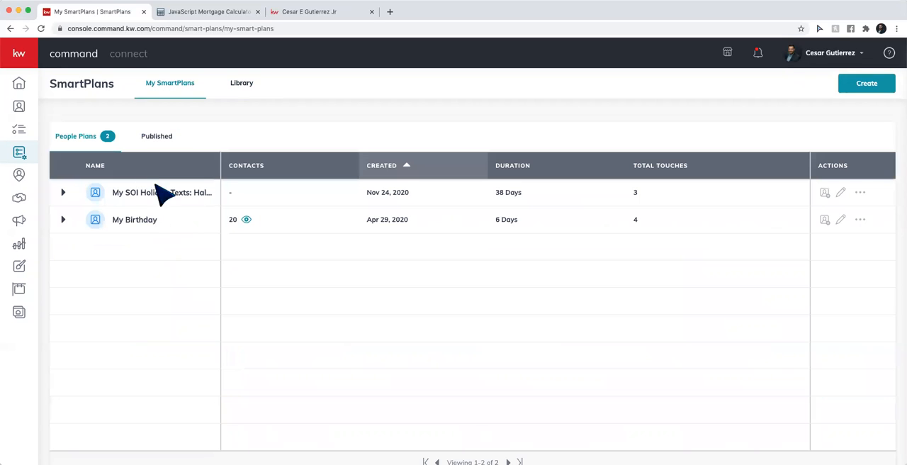
Expand the My Birthday plan and examine the details of its touch task and phone call steps
{"action": "left_click", "coordinate": [63, 220]}
{"action": "scroll", "coordinate": [128, 269], "scroll_direction": "down", "scroll_amount": 2}
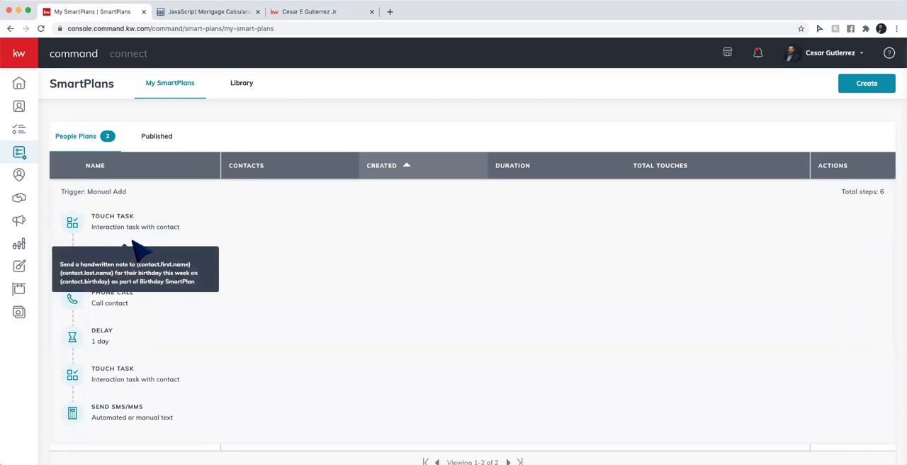
{"action": "mouse_move", "coordinate": [128, 301]}
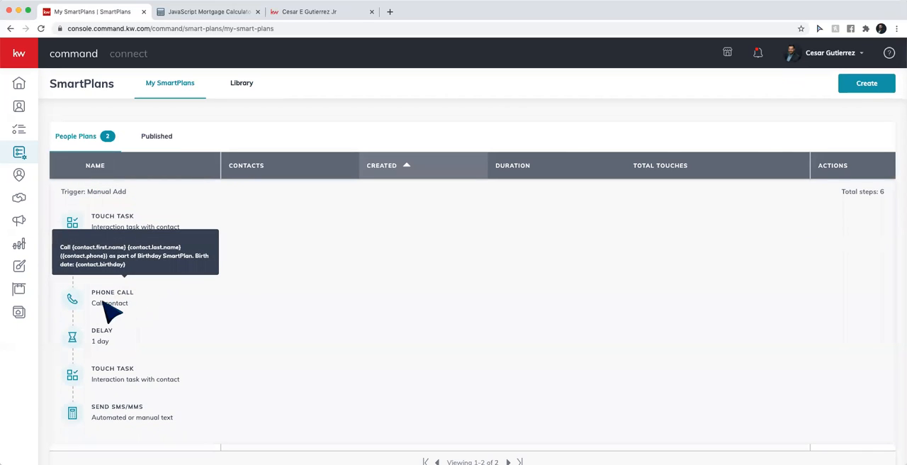
Examine the delay and birthday text message steps of the My Birthday plan, then collapse the plan's details
{"action": "scroll", "coordinate": [128, 306], "scroll_direction": "down", "scroll_amount": 1}
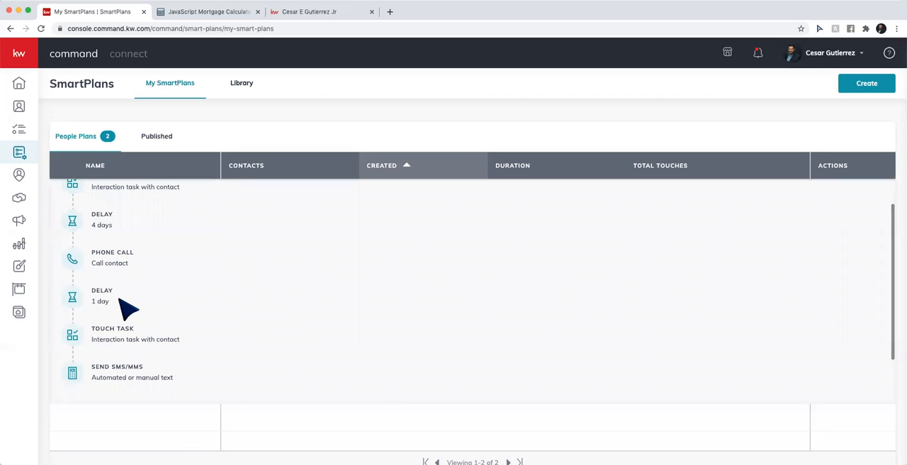
{"action": "mouse_move", "coordinate": [153, 369]}
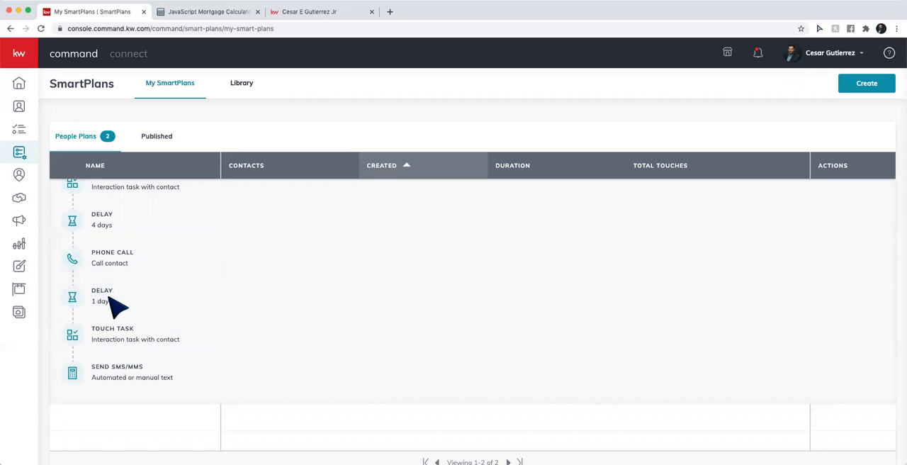
{"action": "mouse_move", "coordinate": [113, 376]}
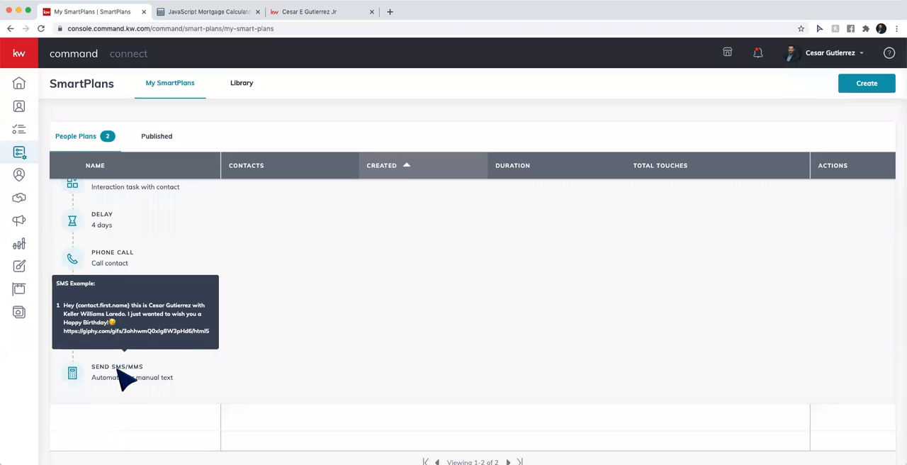
{"action": "scroll", "coordinate": [368, 280], "scroll_direction": "up", "scroll_amount": 3}
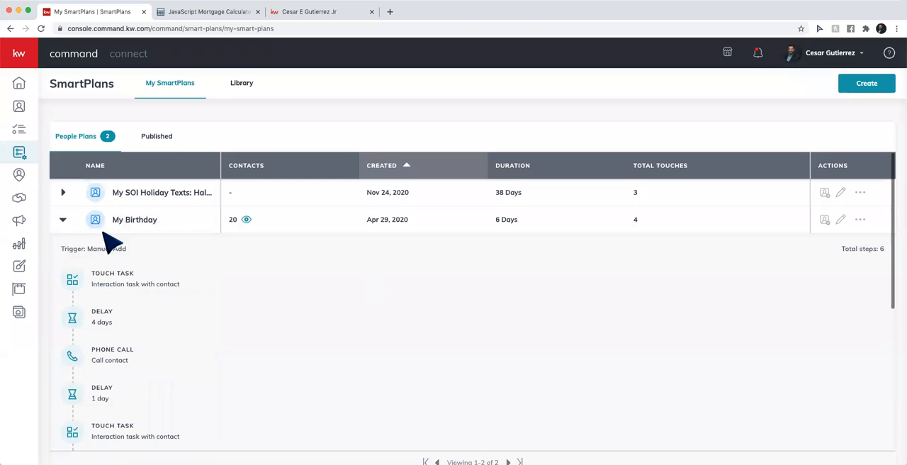
{"action": "left_click", "coordinate": [62, 220]}
Search the SmartPlans library by plan name for "spanish"
{"action": "left_click", "coordinate": [241, 85]}
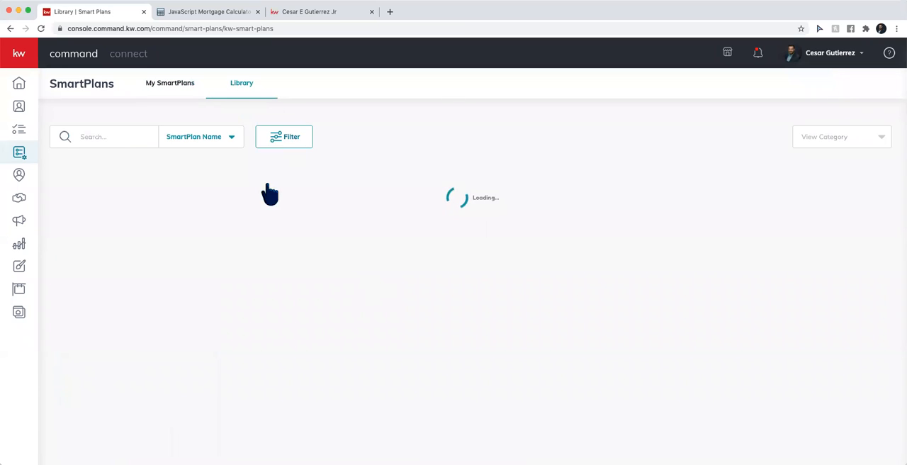
{"action": "left_click", "coordinate": [104, 139]}
{"action": "type", "text": "spanish"}
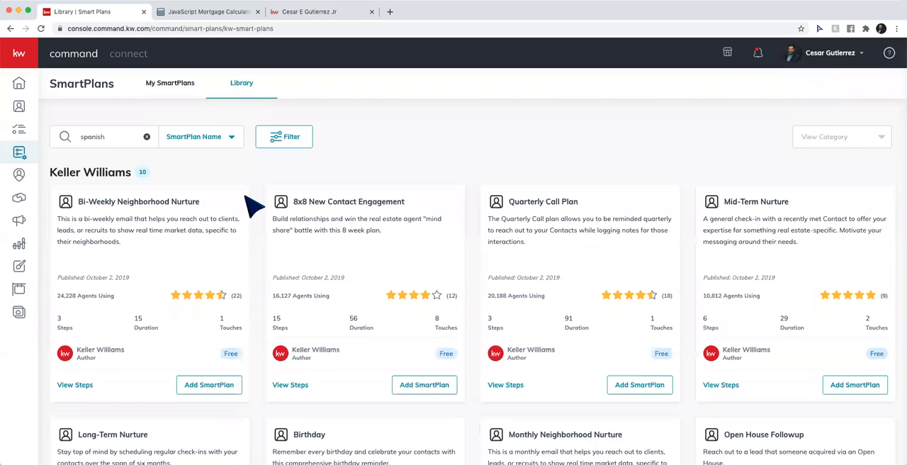
{"action": "key", "text": "Return"}
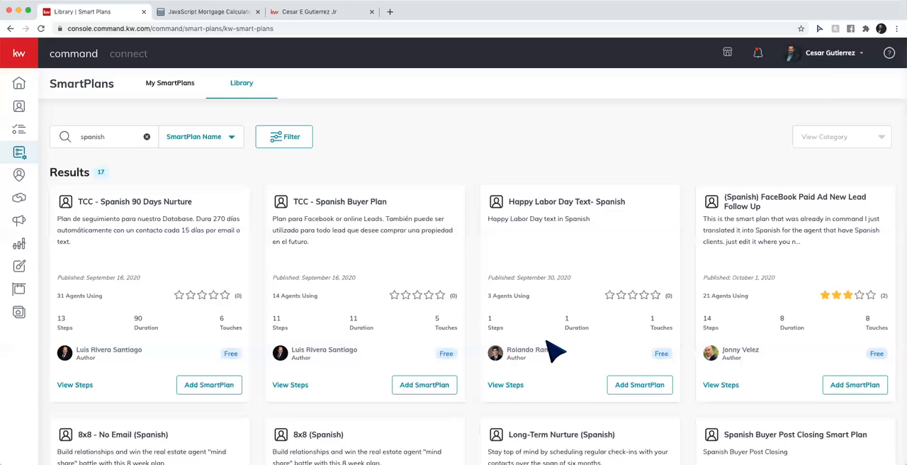
Browse the Spanish SmartPlan results from the first page through the third, checking which follow-up and holiday text plans are offered
{"action": "scroll", "coordinate": [554, 349], "scroll_direction": "down", "scroll_amount": 4}
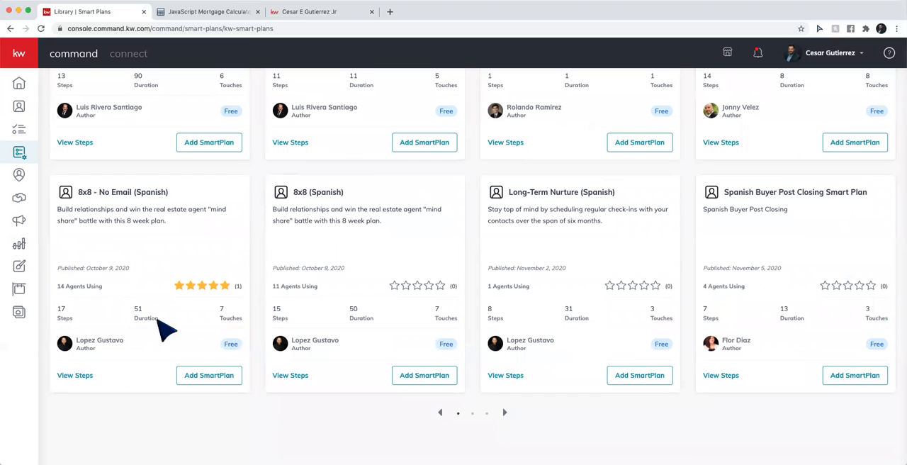
{"action": "scroll", "coordinate": [380, 314], "scroll_direction": "up", "scroll_amount": 3}
{"action": "scroll", "coordinate": [381, 314], "scroll_direction": "down", "scroll_amount": 3}
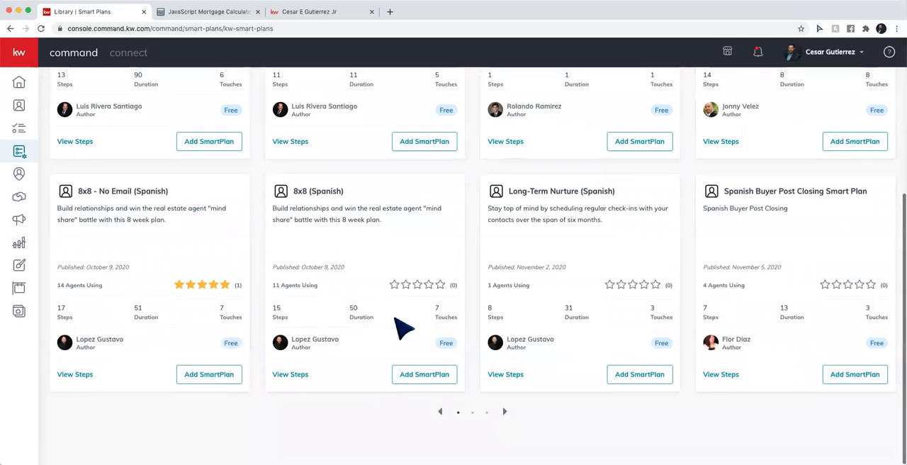
{"action": "left_click", "coordinate": [502, 413]}
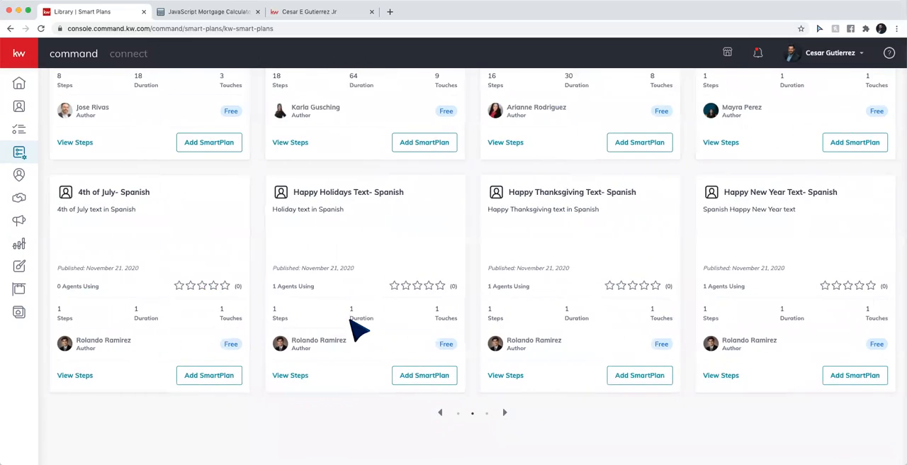
{"action": "scroll", "coordinate": [359, 329], "scroll_direction": "up", "scroll_amount": 3}
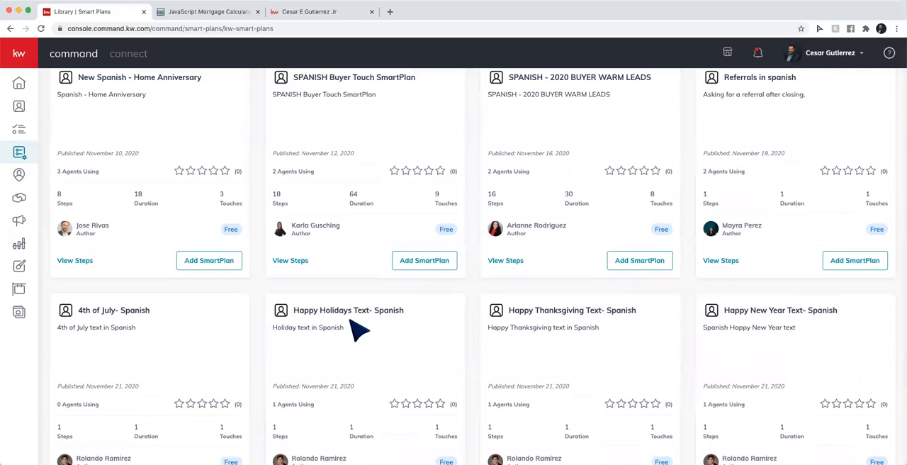
{"action": "scroll", "coordinate": [360, 329], "scroll_direction": "down", "scroll_amount": 3}
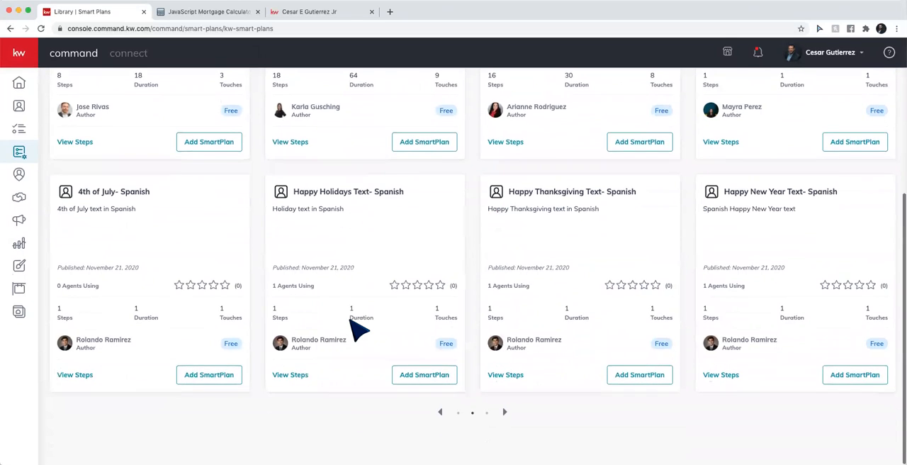
{"action": "left_click", "coordinate": [503, 414]}
{"action": "scroll", "coordinate": [418, 325], "scroll_direction": "up", "scroll_amount": 4}
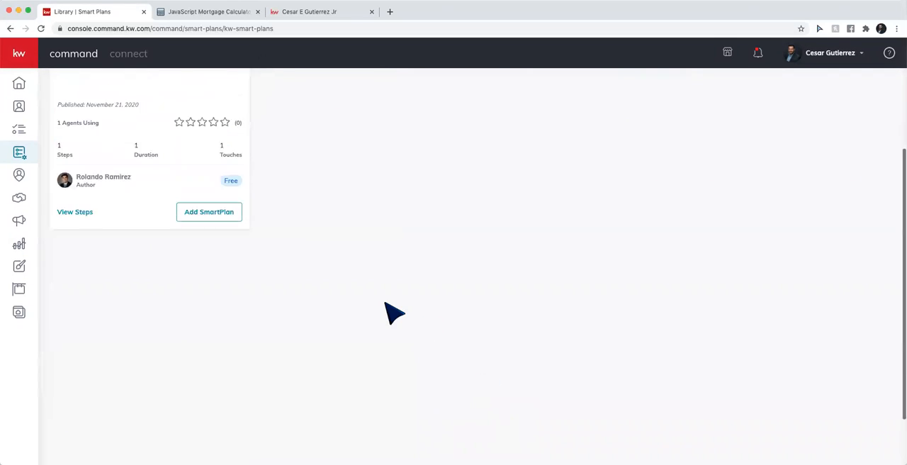
{"action": "scroll", "coordinate": [319, 284], "scroll_direction": "down", "scroll_amount": 4}
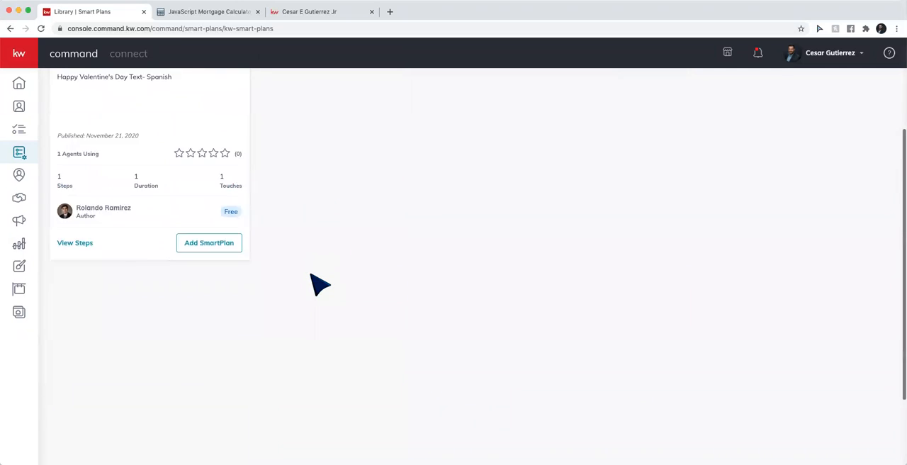
Return to the first page of Spanish SmartPlan results and review its nurture, buyer and 8x8 plans
{"action": "left_click", "coordinate": [440, 413]}
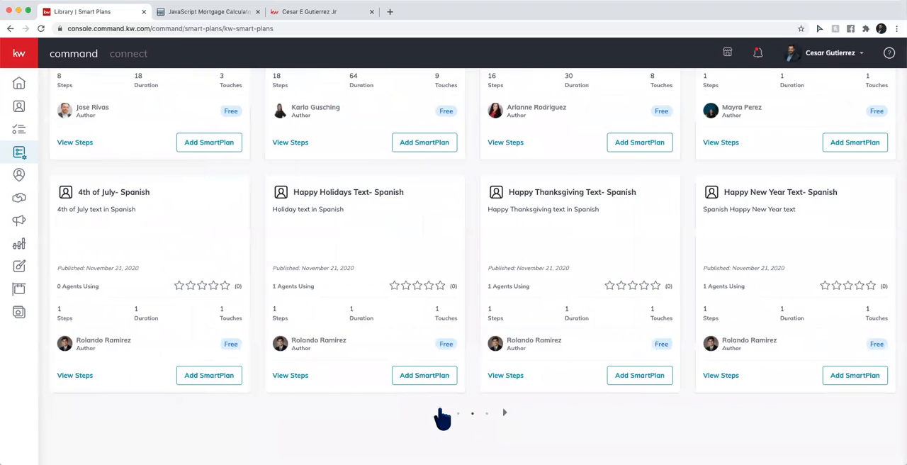
{"action": "scroll", "coordinate": [284, 347], "scroll_direction": "up", "scroll_amount": 3}
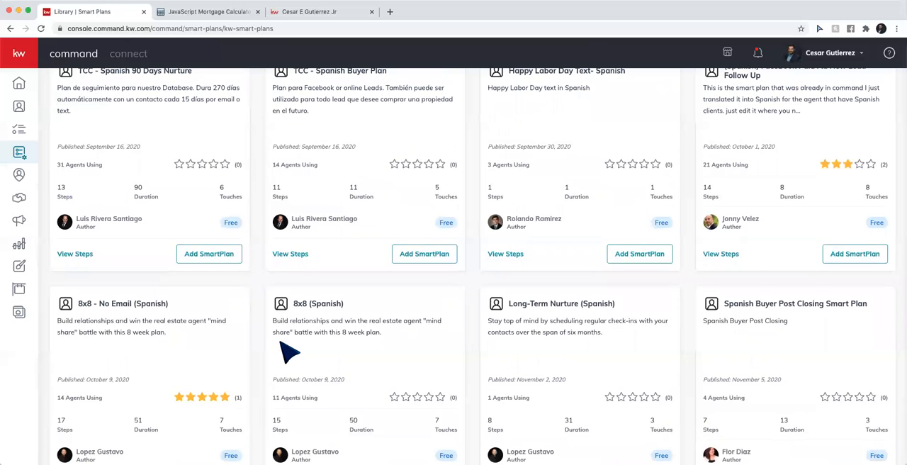
{"action": "scroll", "coordinate": [287, 348], "scroll_direction": "up", "scroll_amount": 2}
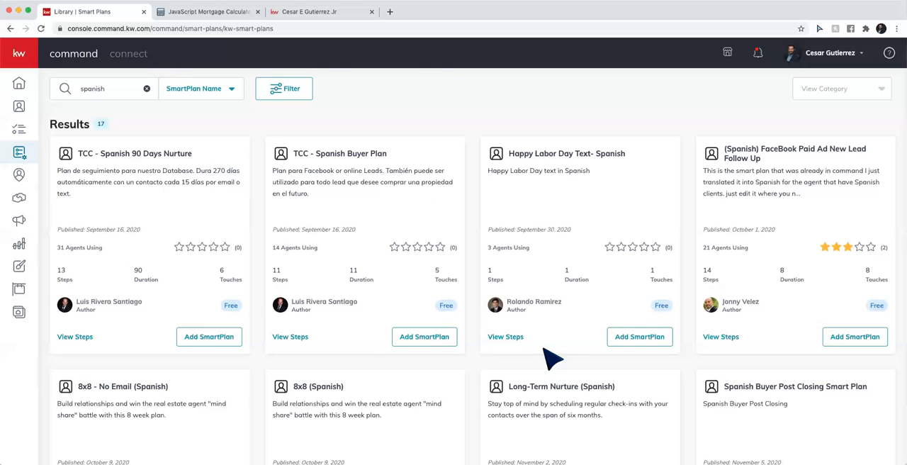
{"action": "scroll", "coordinate": [331, 371], "scroll_direction": "down", "scroll_amount": 1}
{"action": "scroll", "coordinate": [331, 371], "scroll_direction": "down", "scroll_amount": 5}
{"action": "scroll", "coordinate": [333, 304], "scroll_direction": "up", "scroll_amount": 6}
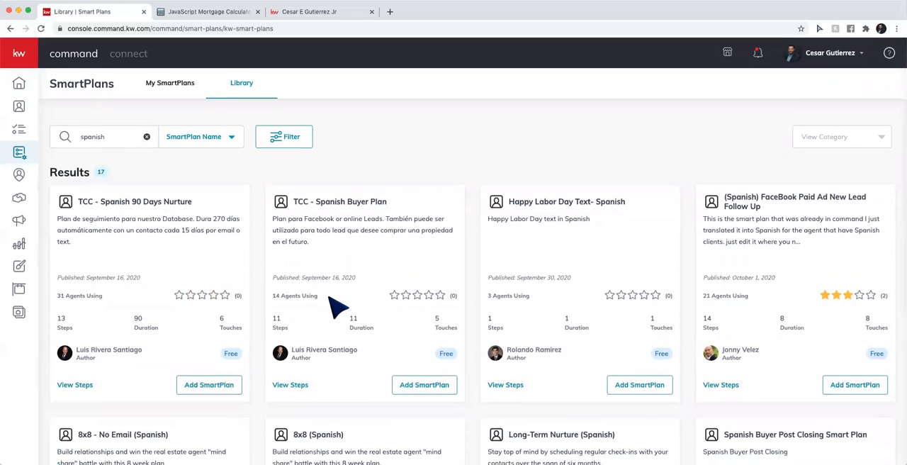